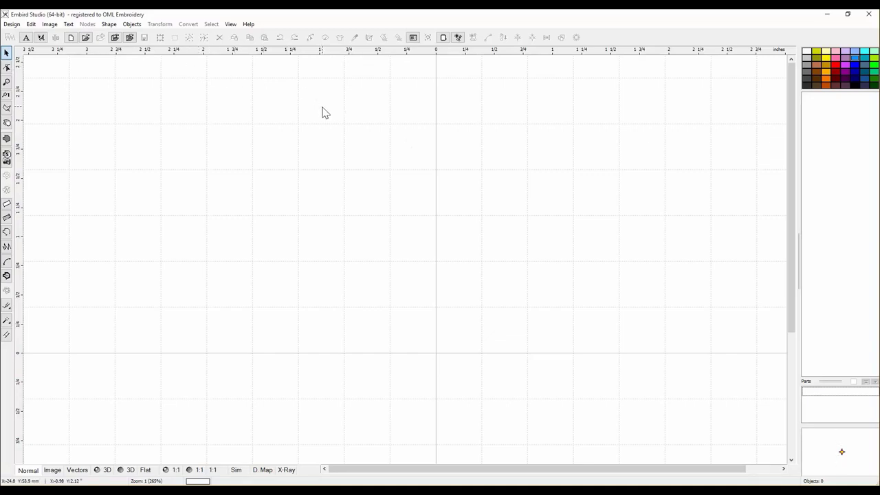
Import the image CHRISMAS APPLIQUE.jpg from the Desktop and scale it to fit the current hoop
drag(107, 50, 50, 29)
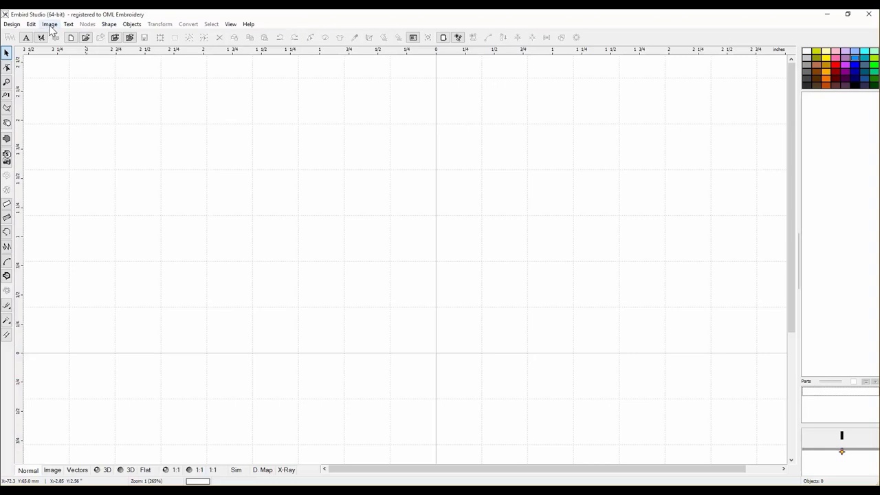
click(49, 26)
click(47, 35)
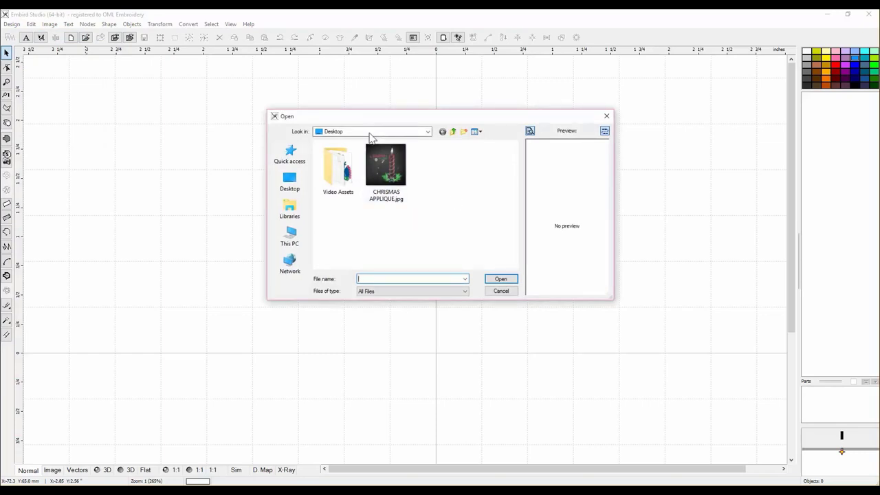
click(390, 176)
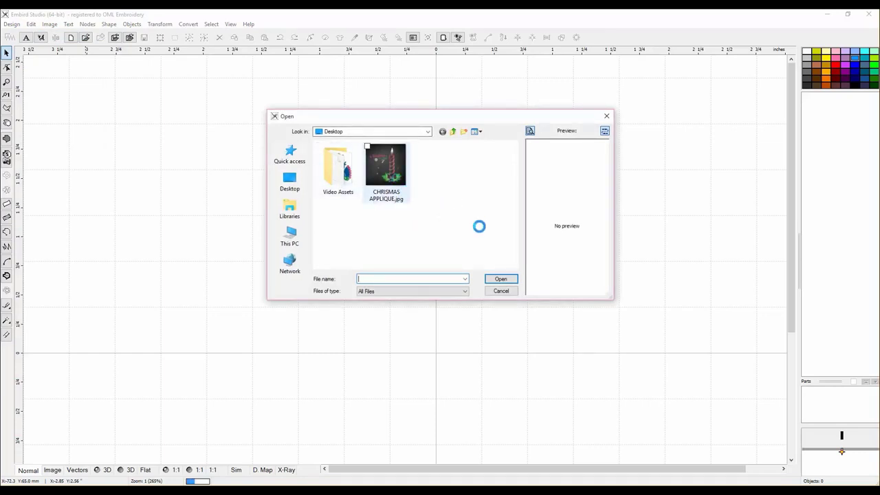
click(501, 279)
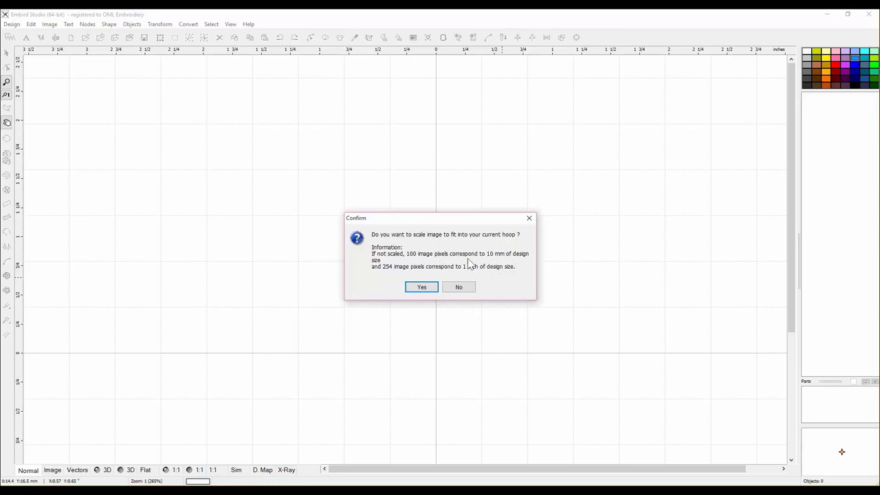
click(422, 288)
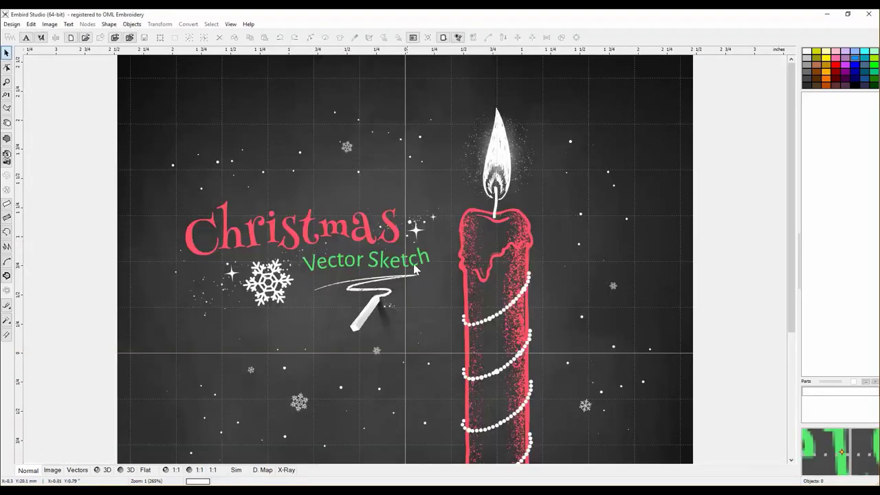
Examine the imported artwork from the candle flame down to the bow and check the image's width and height in the image editing window
drag(794, 220, 769, 232)
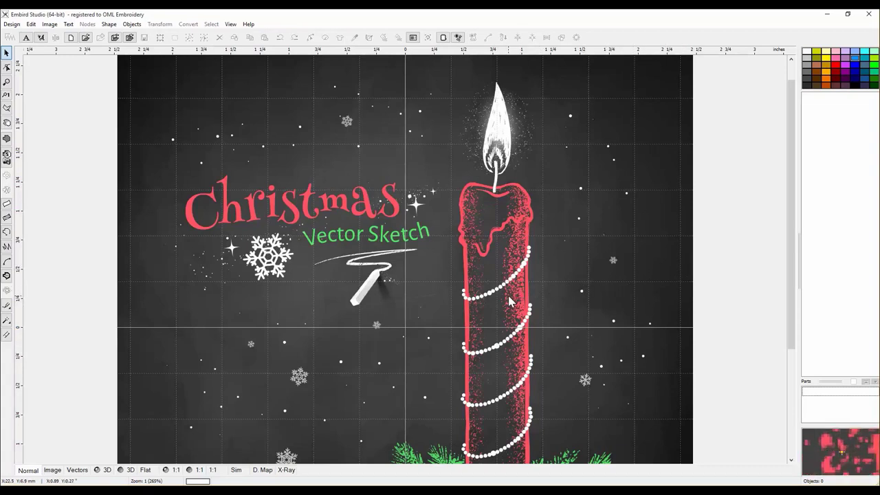
key(minus)
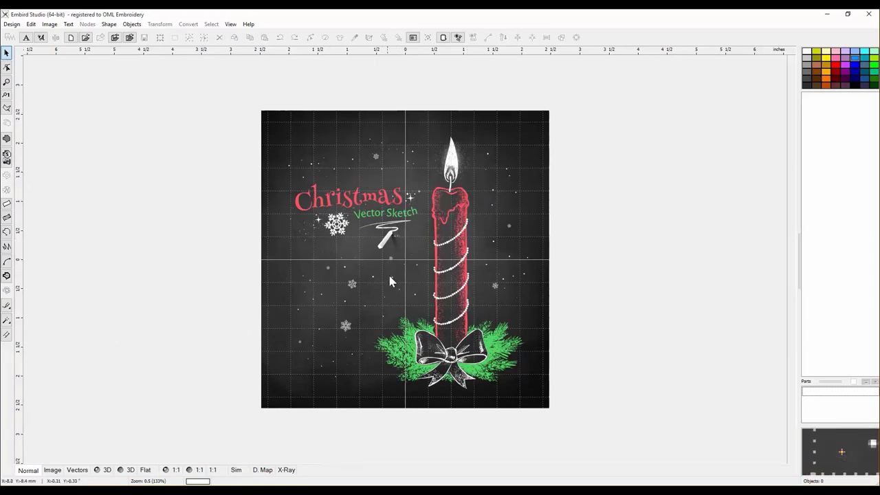
key(plus)
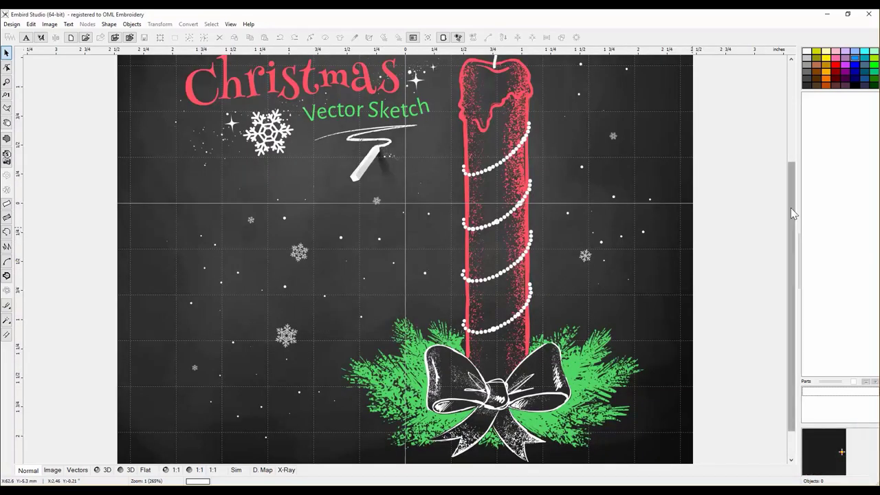
mouse_move(791, 213)
mouse_down()
mouse_move(784, 113)
mouse_move(779, 221)
mouse_up()
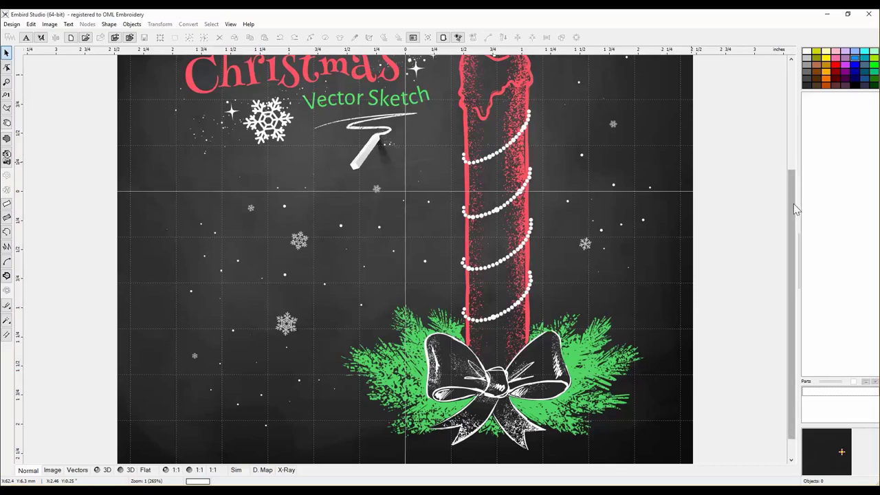
drag(794, 204, 788, 179)
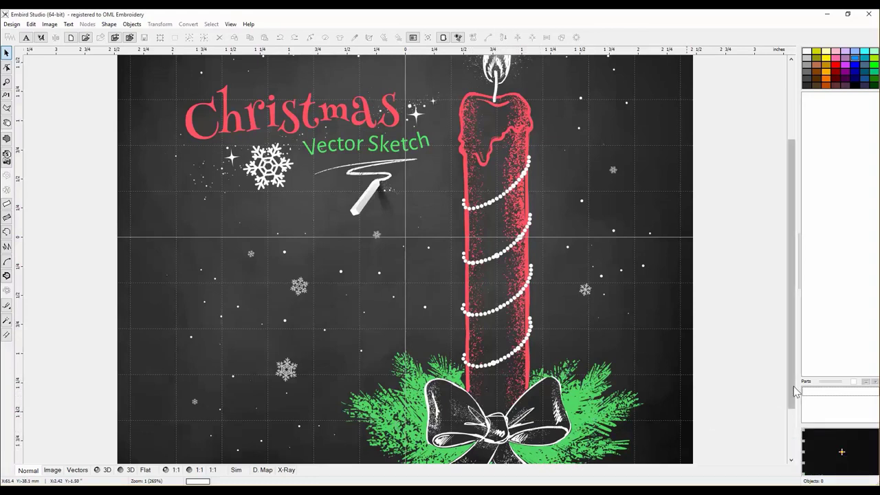
mouse_move(792, 392)
mouse_down()
mouse_move(789, 447)
mouse_move(788, 392)
mouse_up()
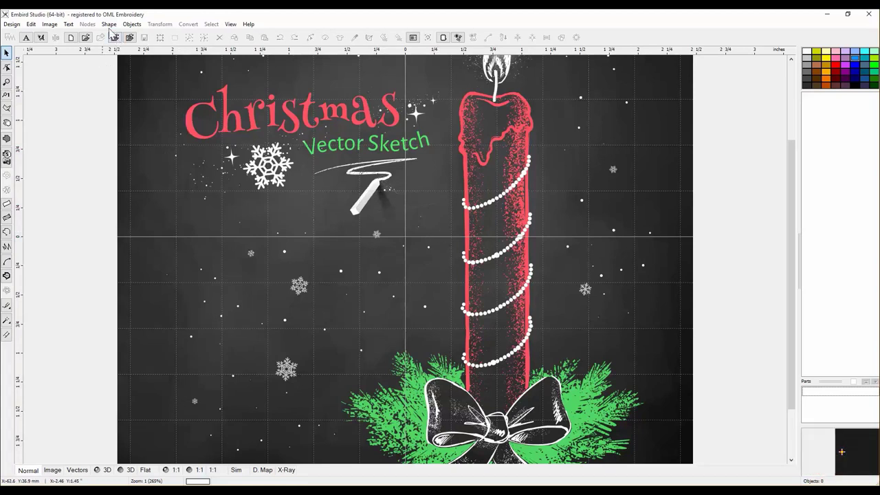
click(49, 25)
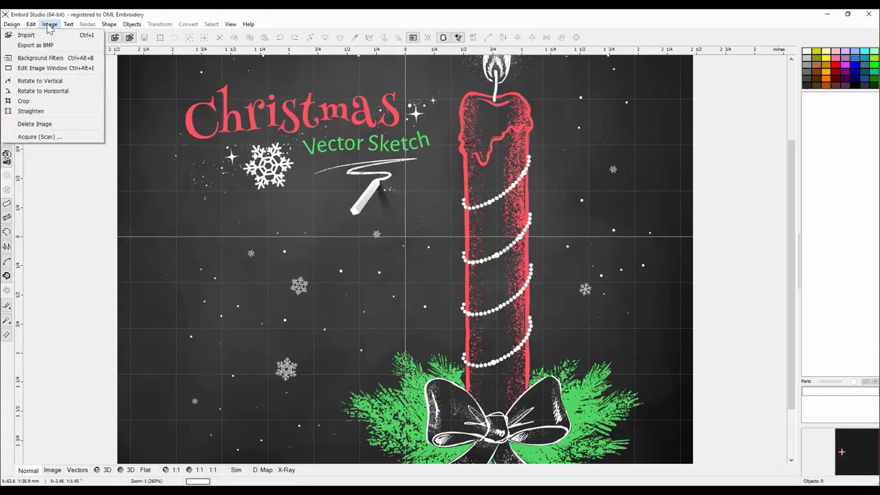
click(48, 68)
click(427, 228)
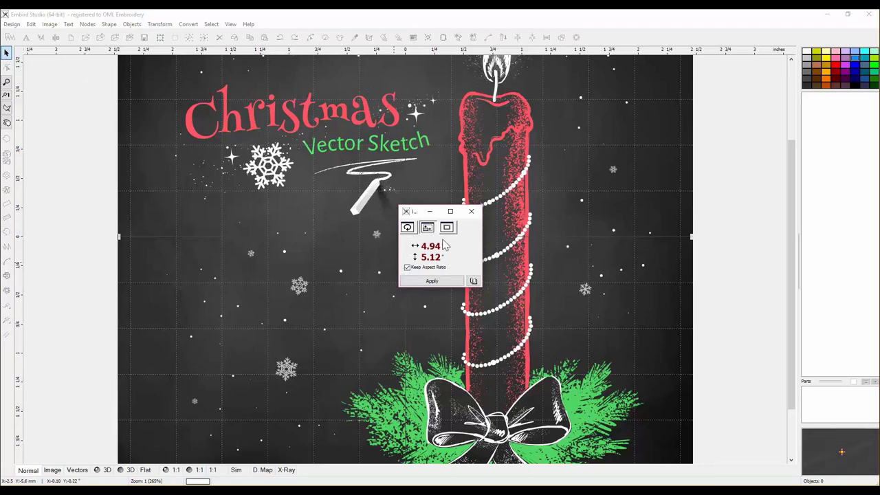
click(433, 282)
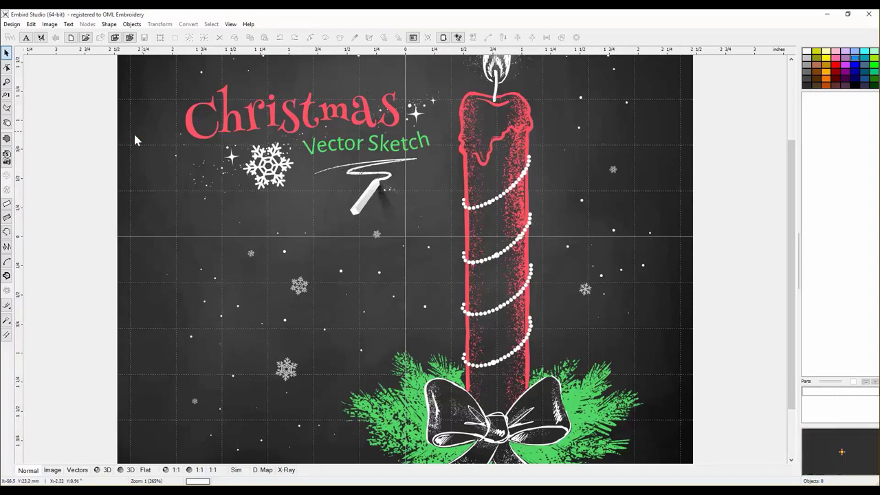
Trace the candle body as an outline object, set its type to Applique and generate its stitches
click(7, 233)
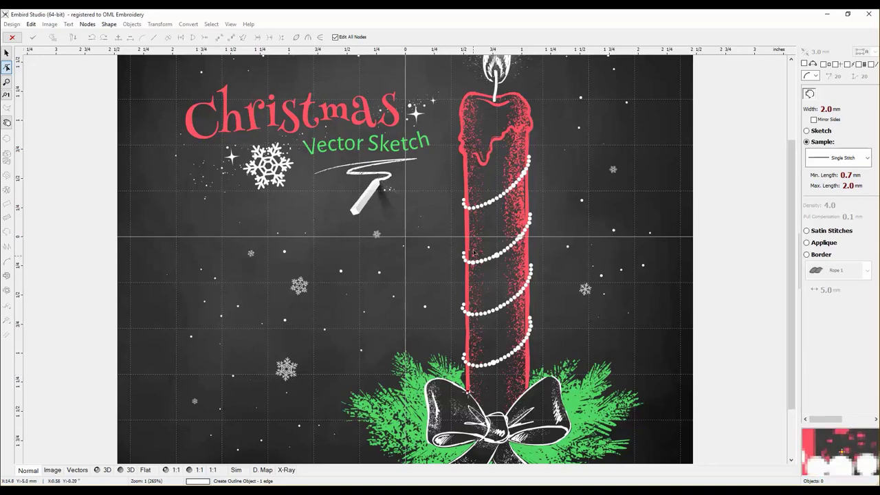
click(466, 156)
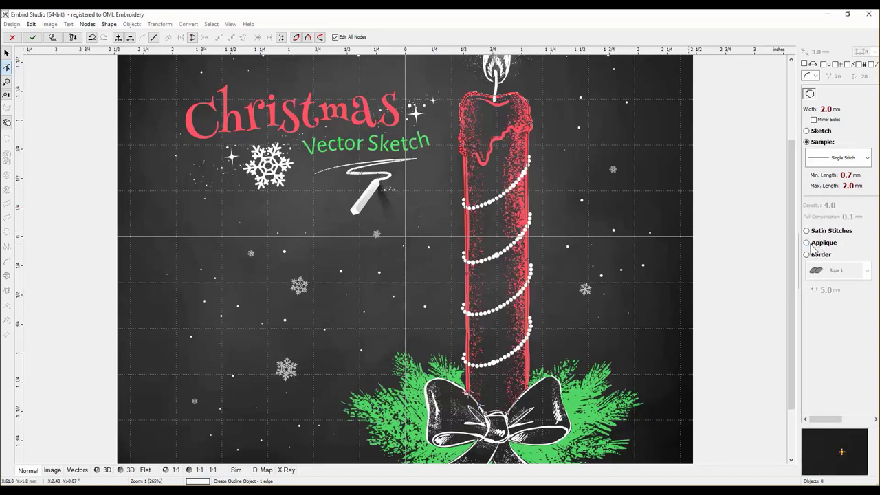
click(814, 249)
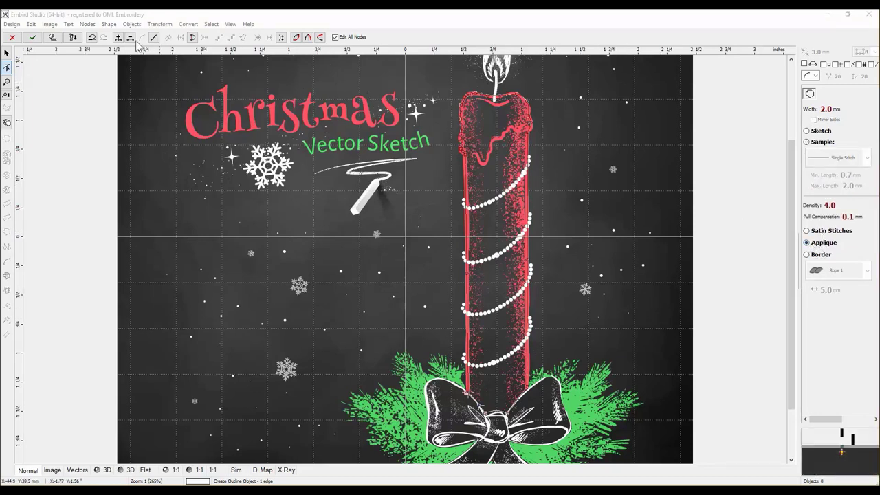
click(53, 38)
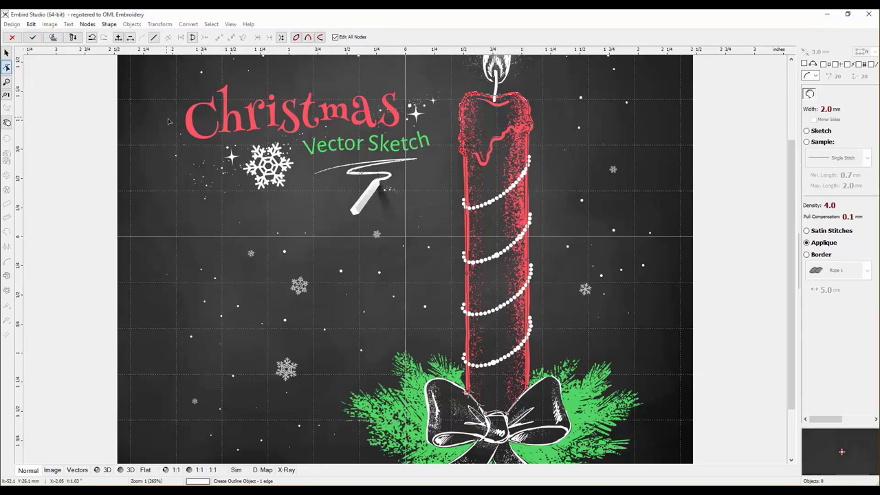
click(52, 38)
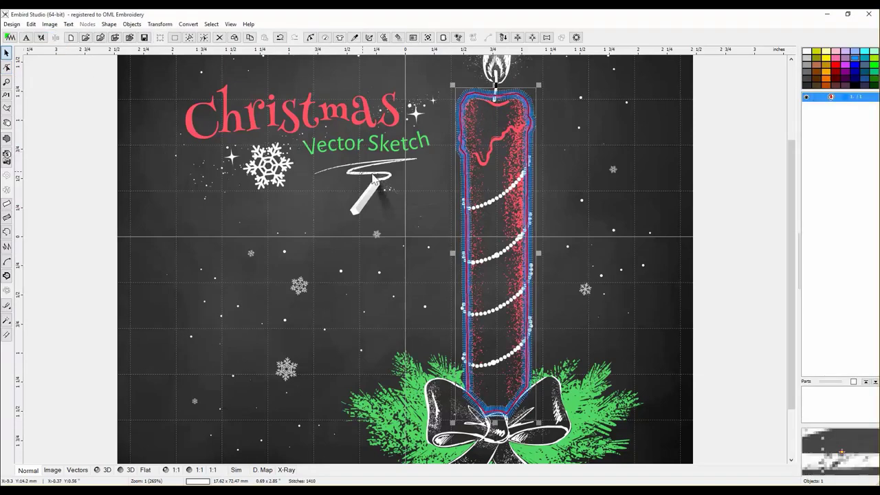
Edit the candle outline and delete the nodes along its bottom edge above the bow's knot
click(564, 189)
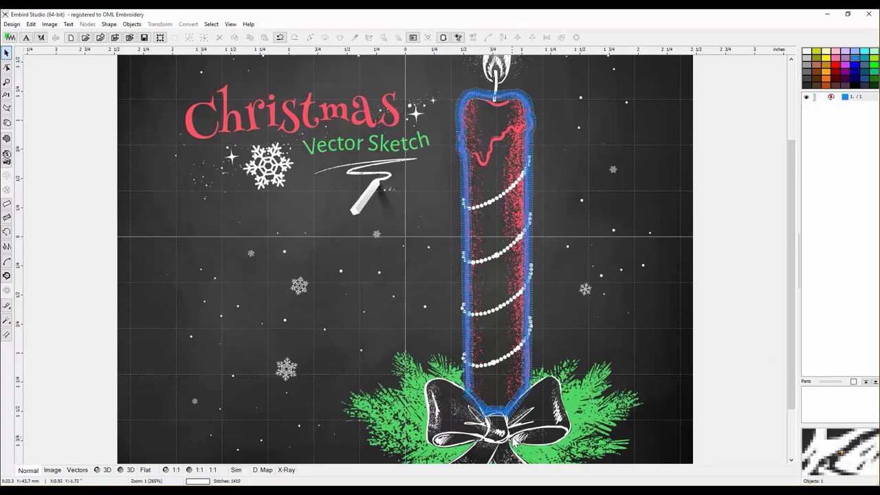
click(515, 411)
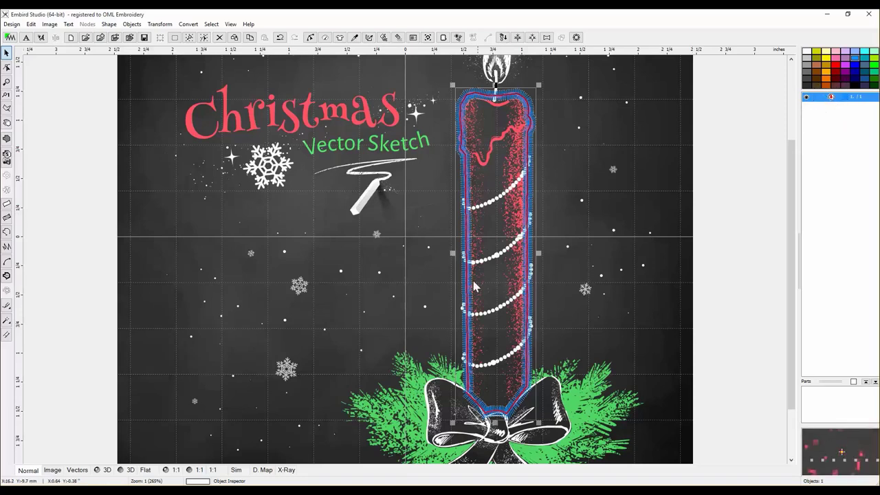
click(6, 66)
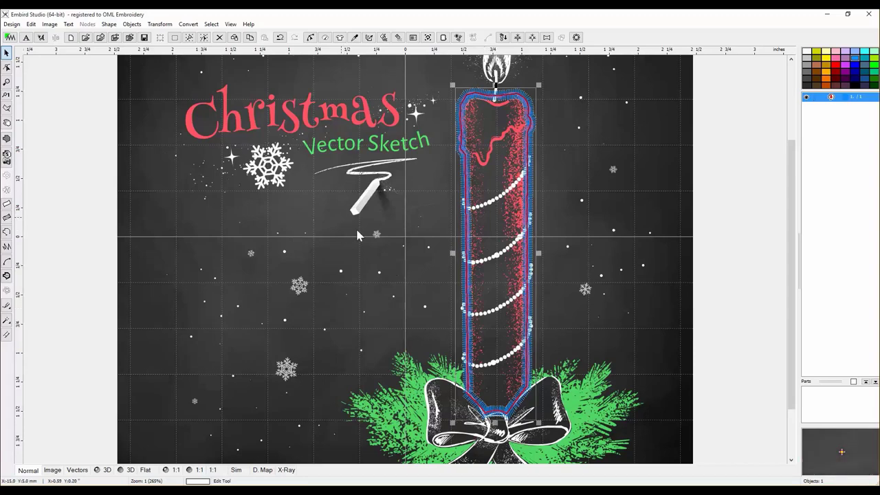
click(6, 67)
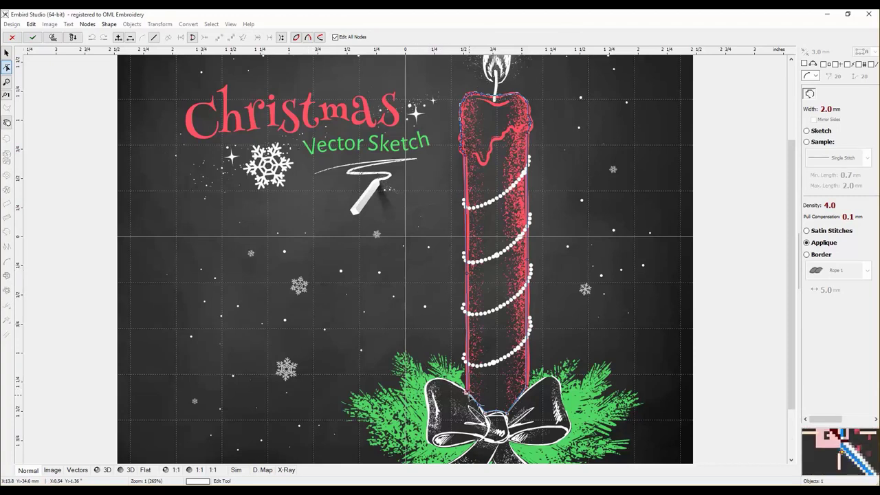
click(468, 394)
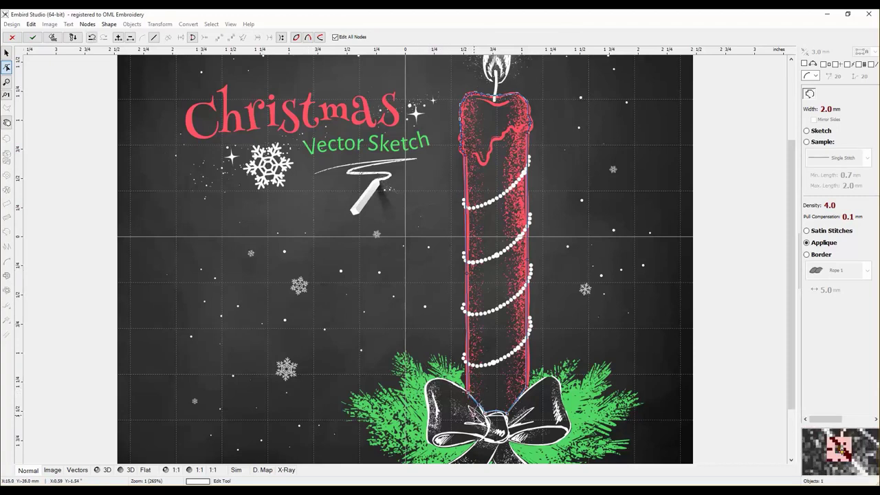
right_click(478, 268)
click(520, 327)
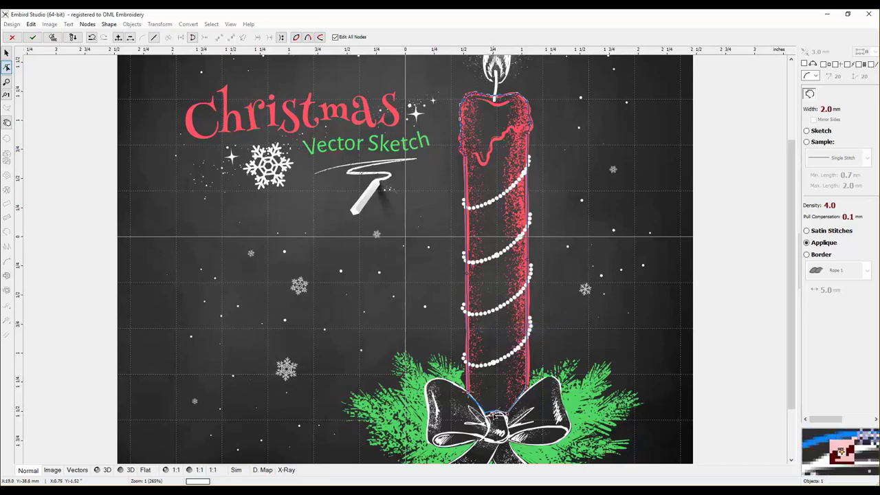
right_click(492, 416)
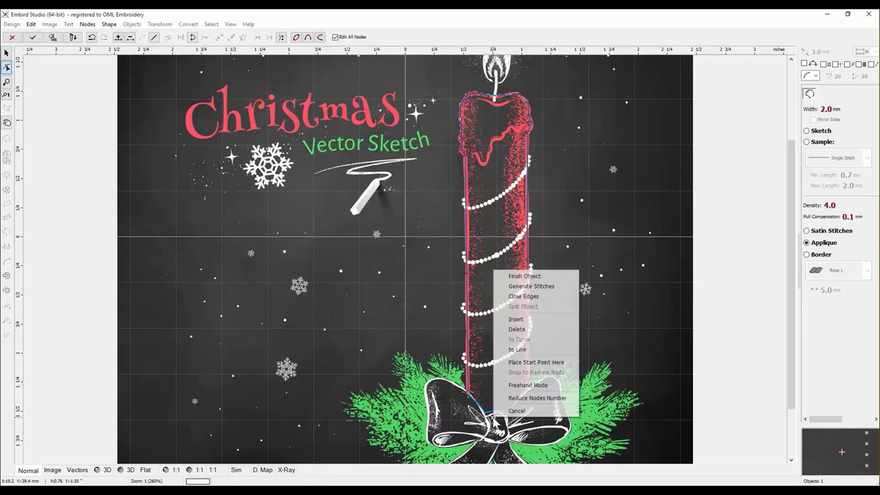
click(520, 329)
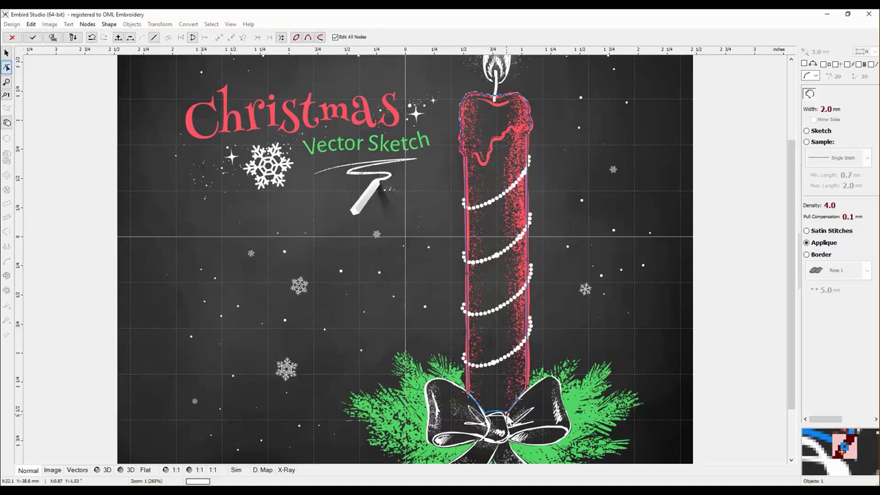
right_click(509, 416)
click(560, 328)
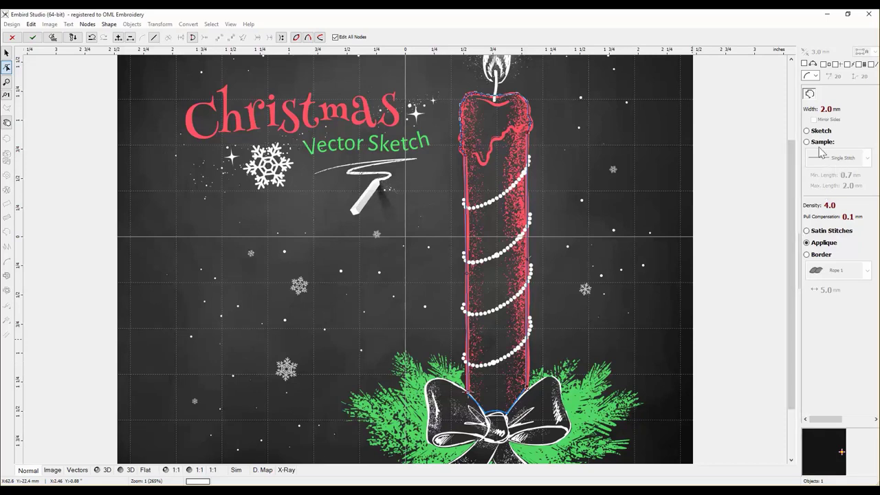
Regenerate the candle outline as a Single Stitch sample and duplicate it
click(817, 142)
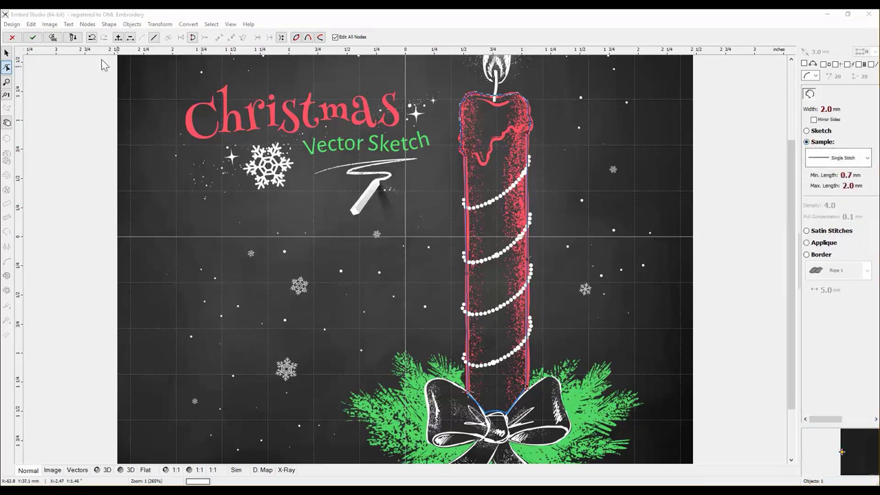
click(53, 37)
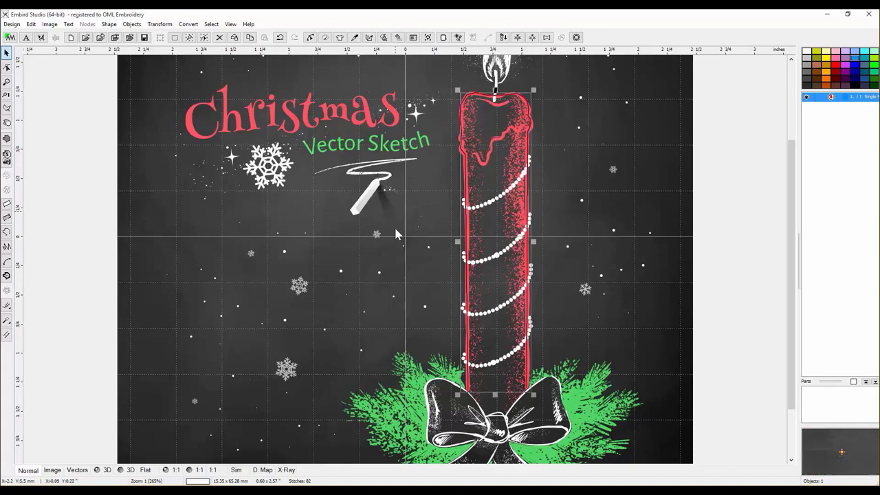
right_click(511, 236)
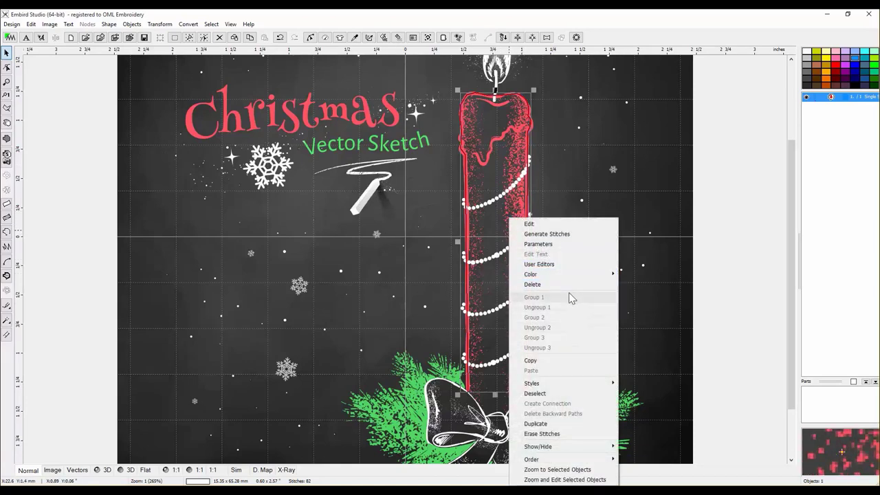
click(550, 423)
Convert the duplicated candle outline to Satin Stitches with Auto Select Underlay turned off and Center underlay kept on
right_click(587, 225)
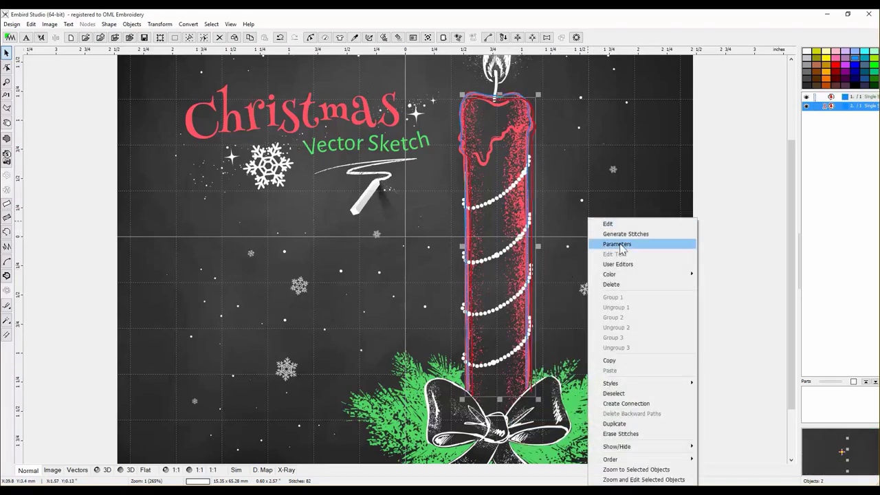
click(622, 240)
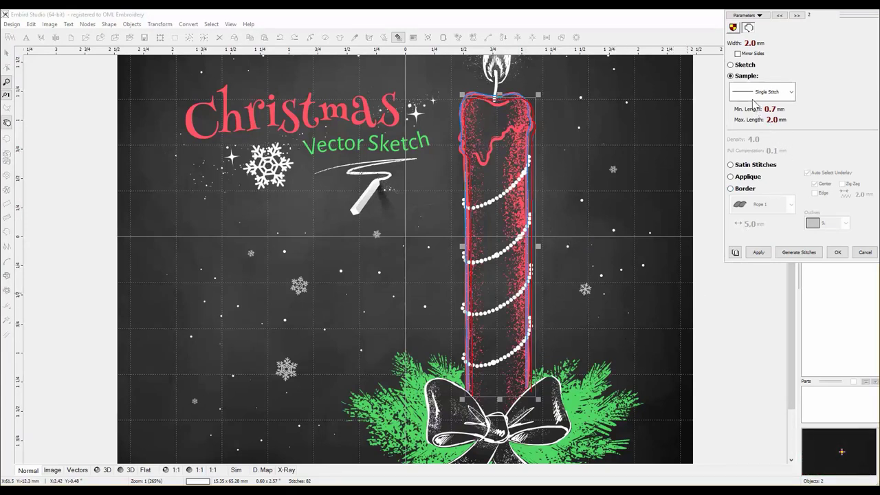
click(745, 167)
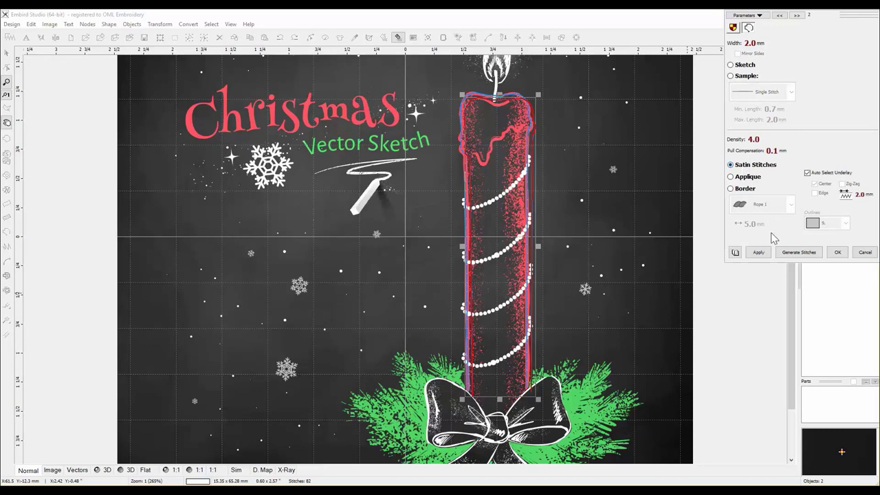
click(808, 172)
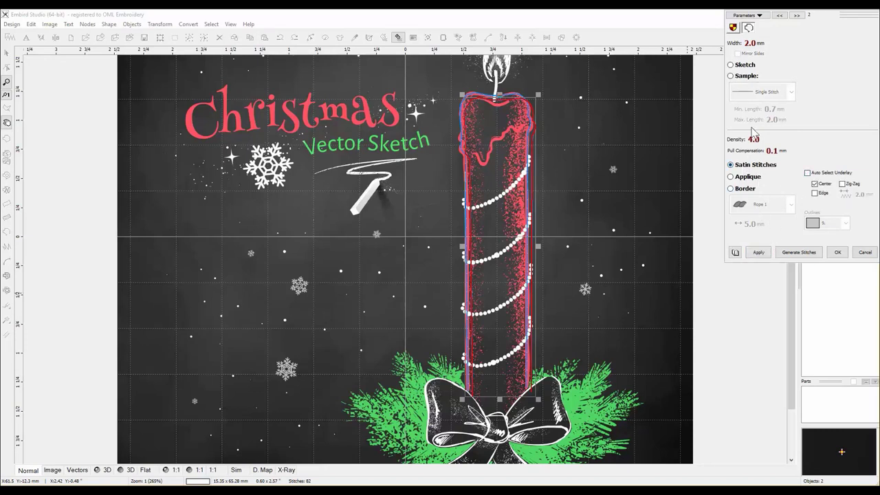
click(759, 253)
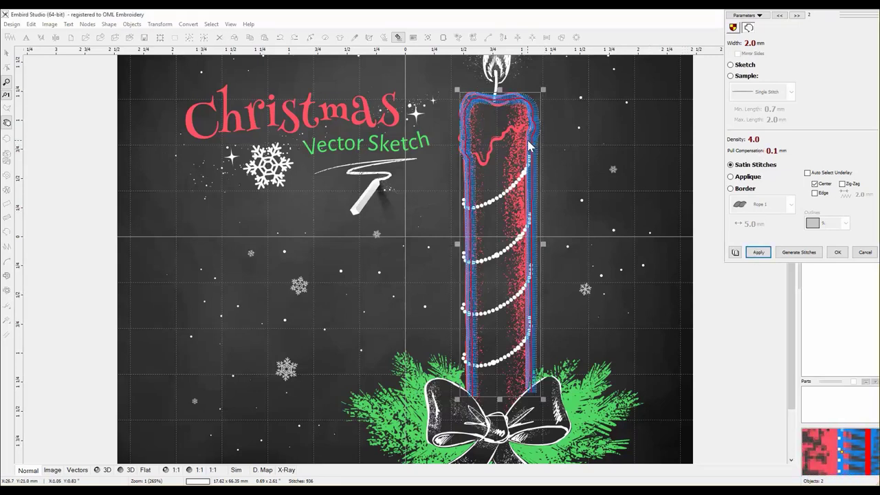
click(838, 252)
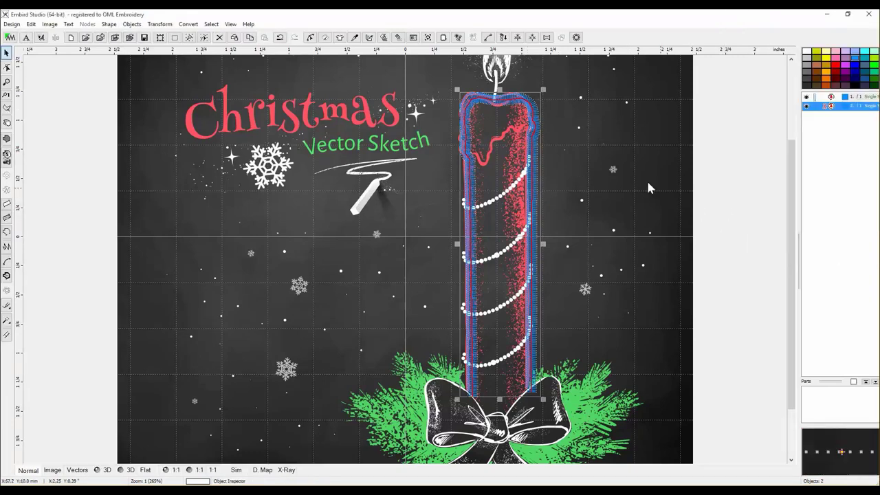
Try to align the satin-stitch duplicate over the original candle outline
click(536, 129)
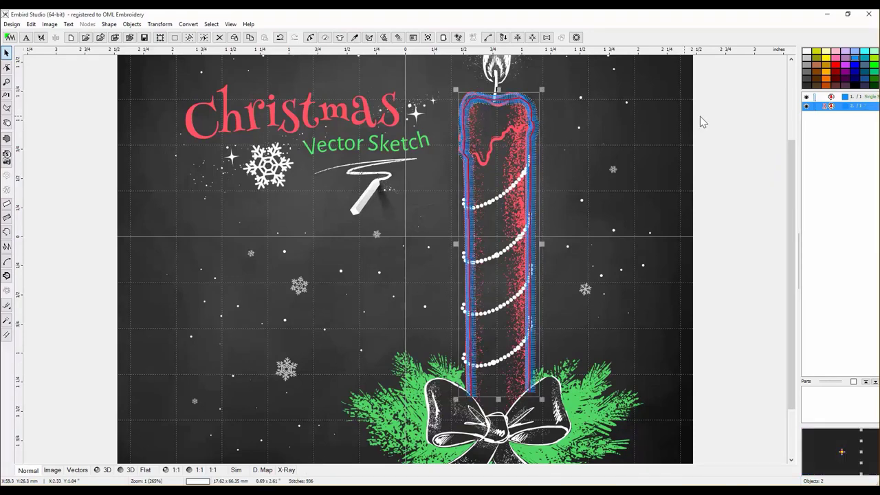
click(819, 107)
click(818, 97)
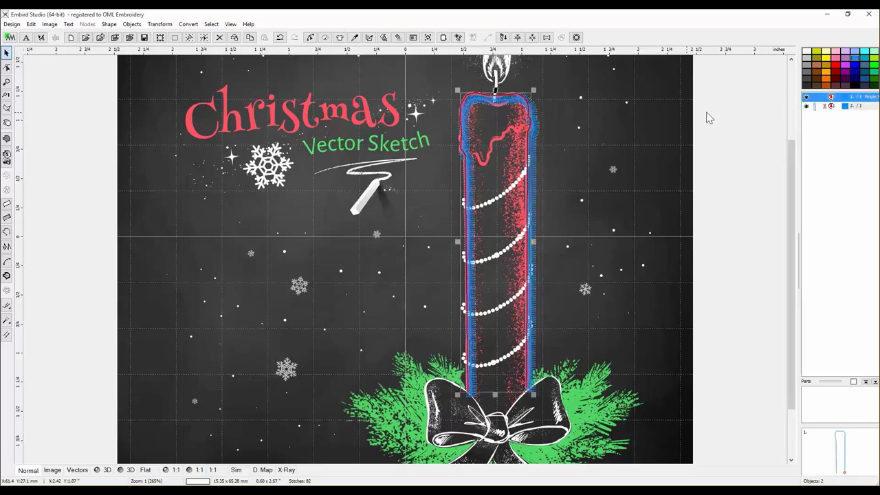
click(536, 121)
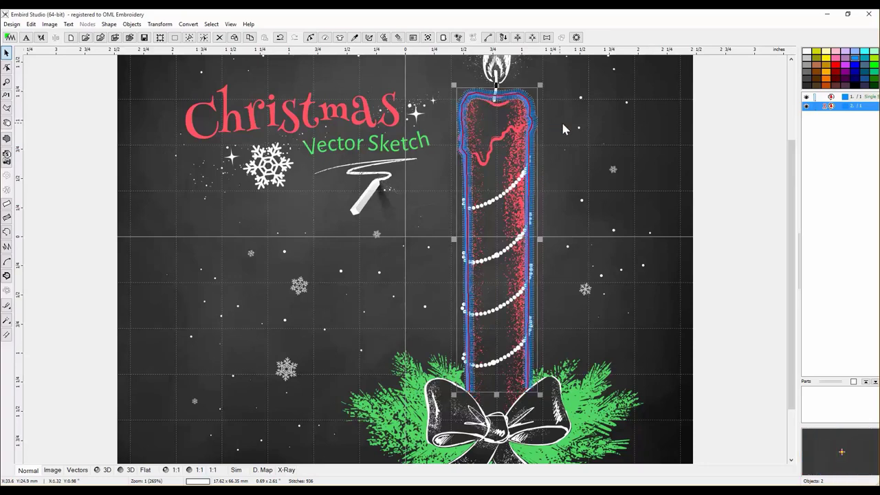
click(612, 141)
Compare the original candle outline with its satin duplicate and delete the satin duplicate
click(819, 100)
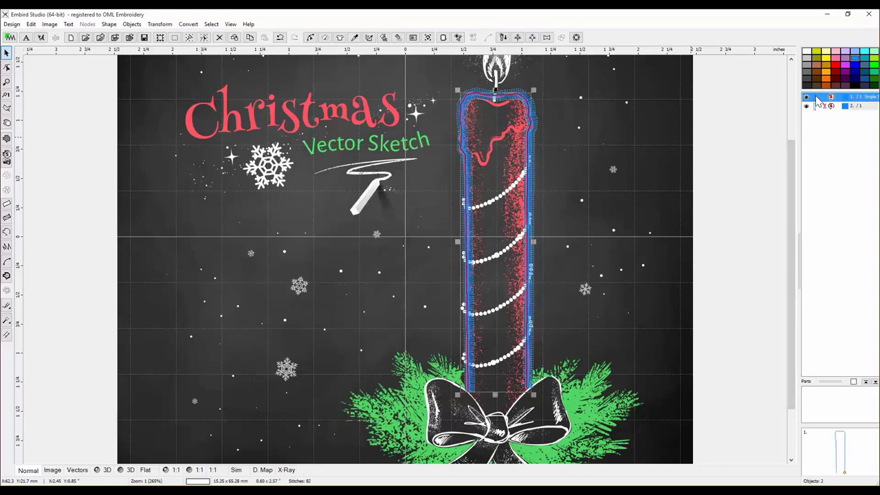
click(817, 108)
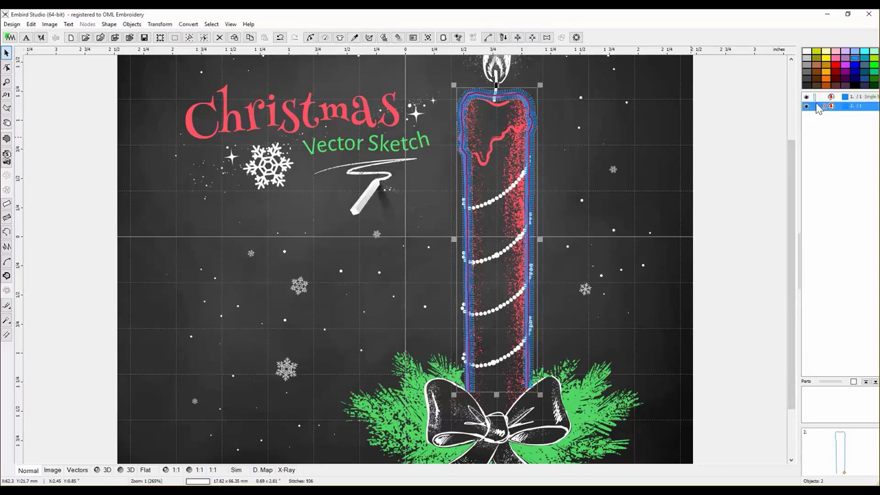
click(814, 100)
click(817, 109)
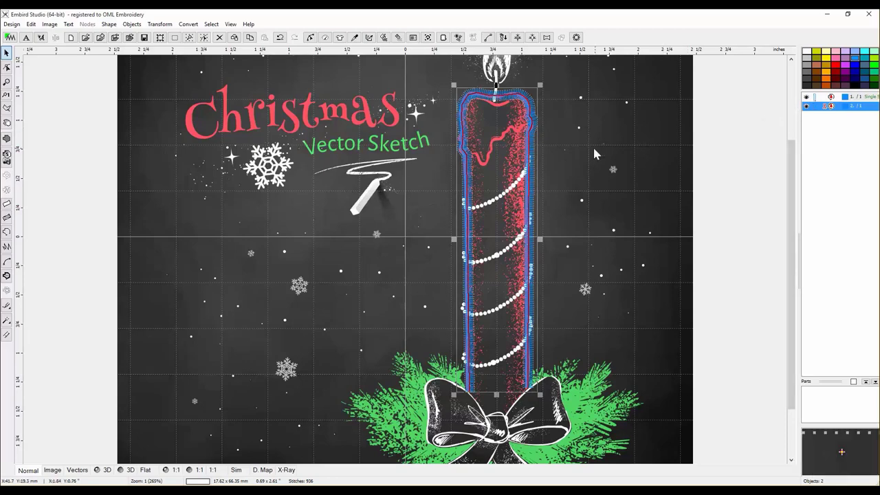
right_click(567, 166)
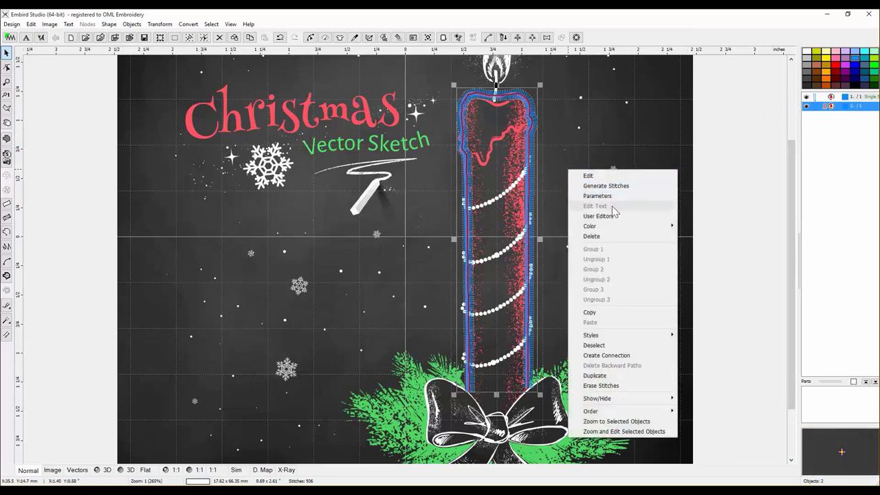
click(610, 236)
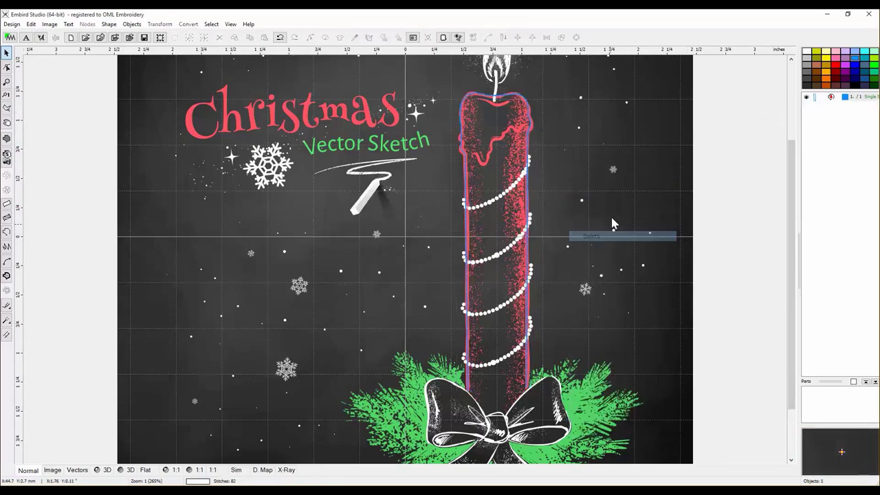
Copy the original Single Stitch candle outline and paste it in place
click(528, 165)
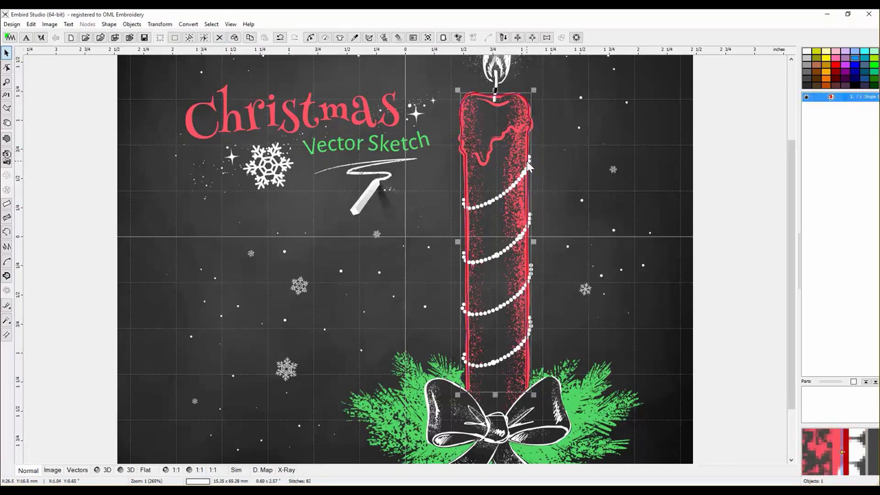
right_click(528, 165)
mouse_move(571, 218)
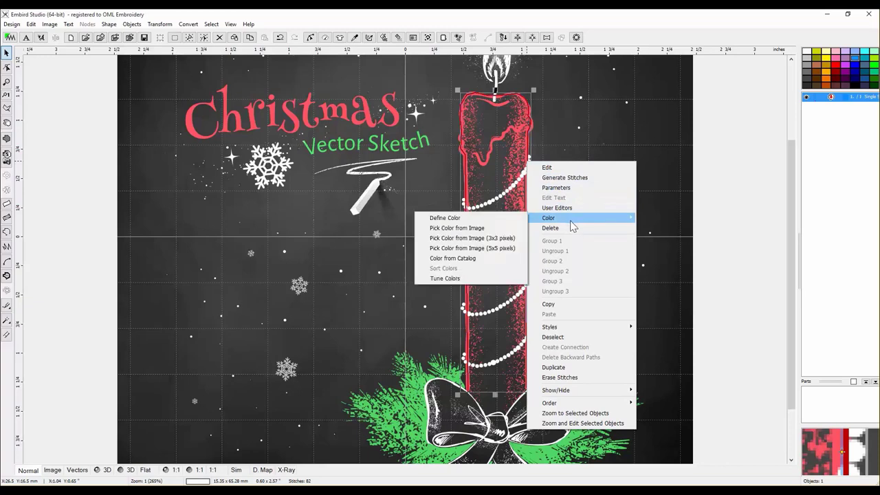
click(574, 305)
right_click(550, 195)
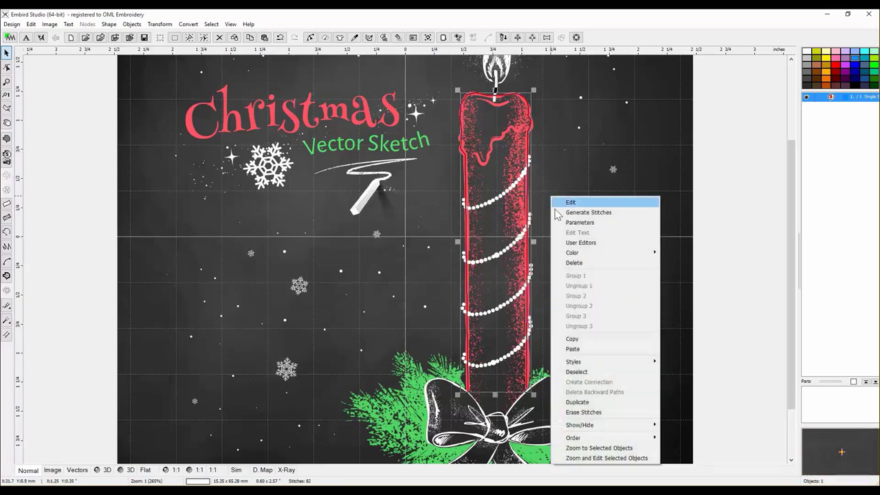
click(577, 349)
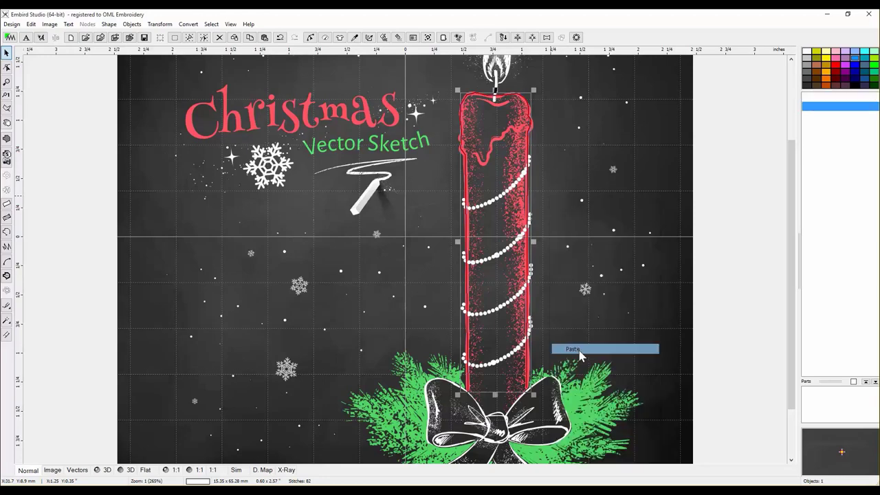
Change the pasted outline to Satin Stitches with a width of 1.6 mm and all underlay turned off
right_click(589, 165)
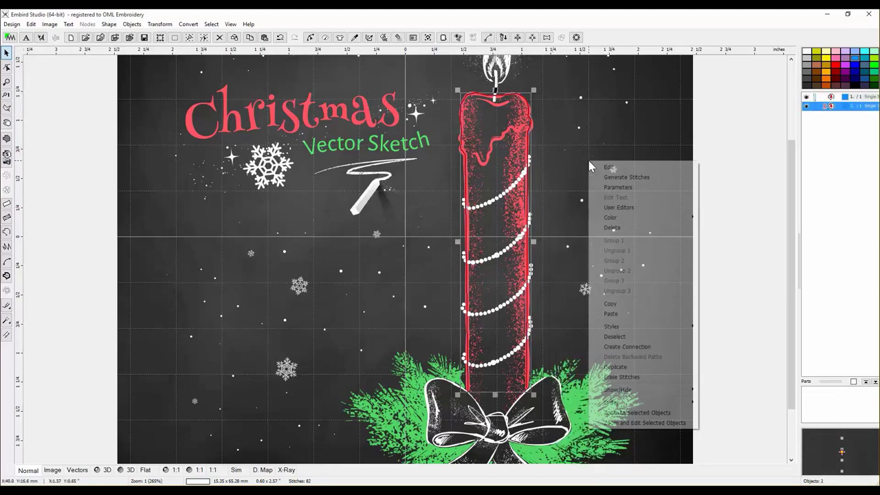
click(617, 187)
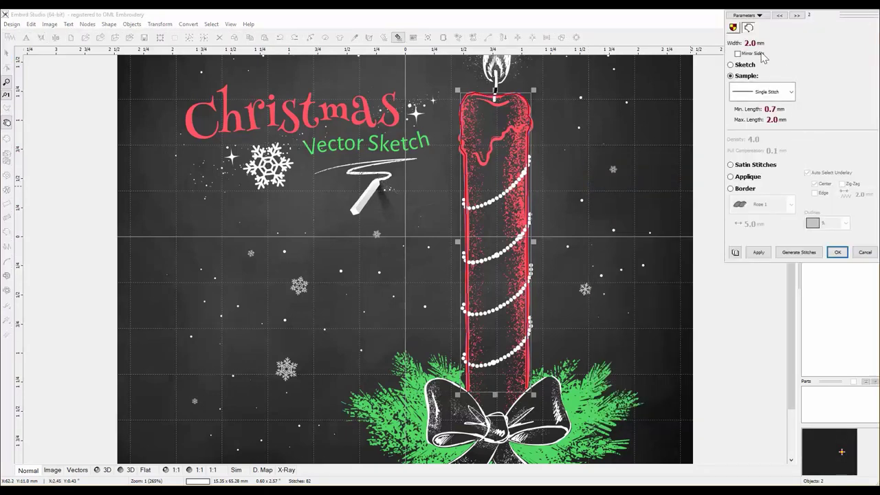
click(753, 164)
click(811, 176)
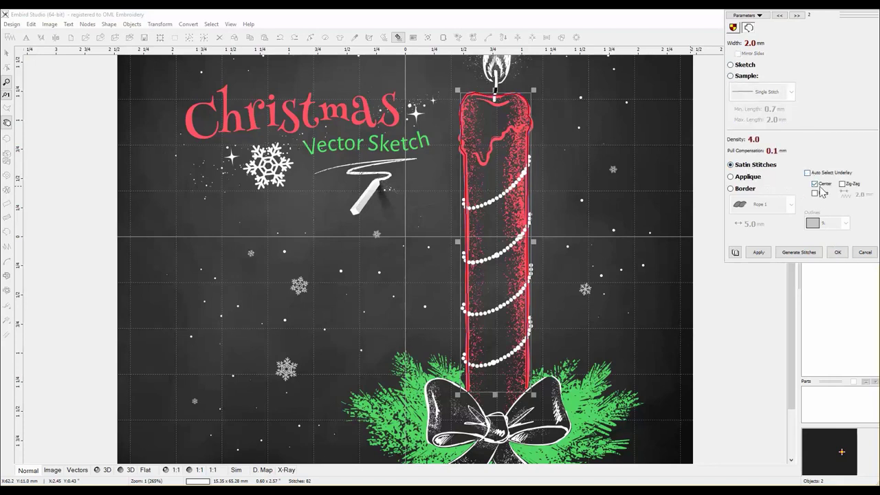
click(815, 185)
click(759, 253)
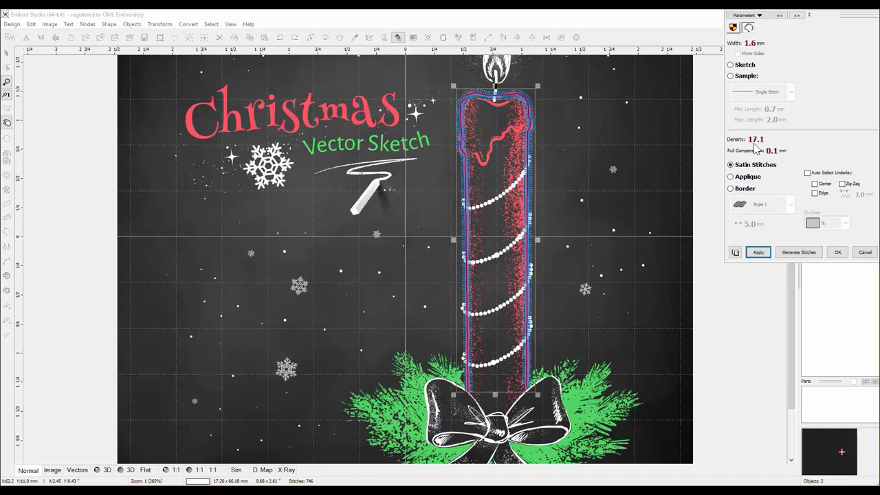
Set the pasted satin outline's density to 17.0 and generate its stitches
scroll(756, 144, up, 2)
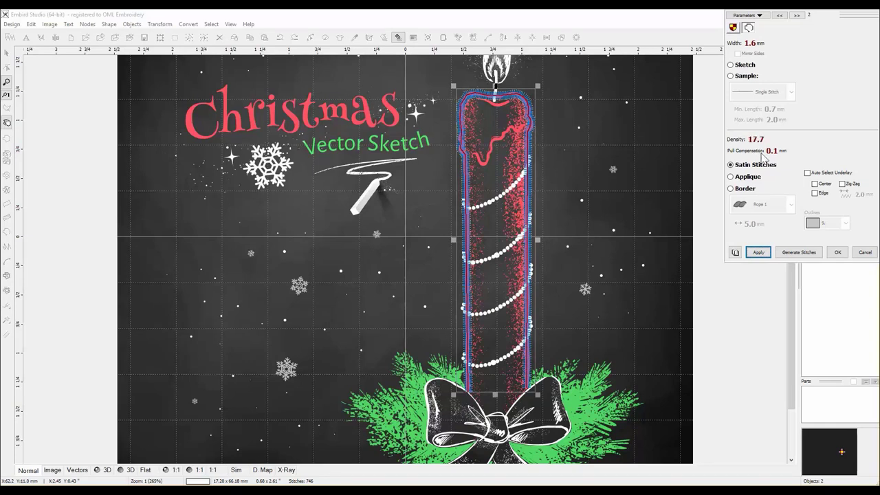
click(758, 252)
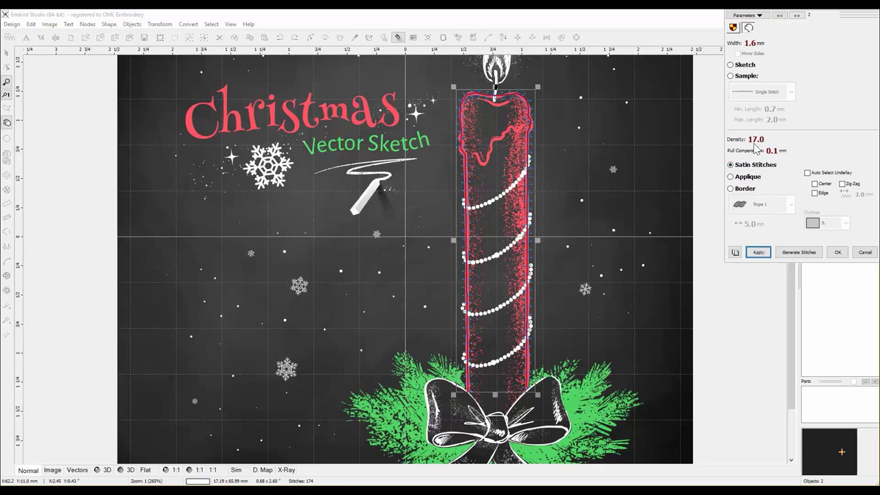
click(759, 252)
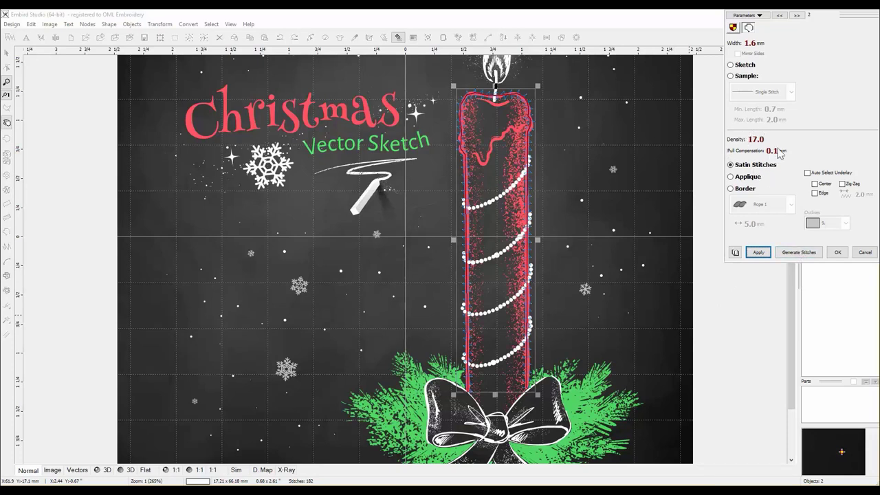
click(798, 252)
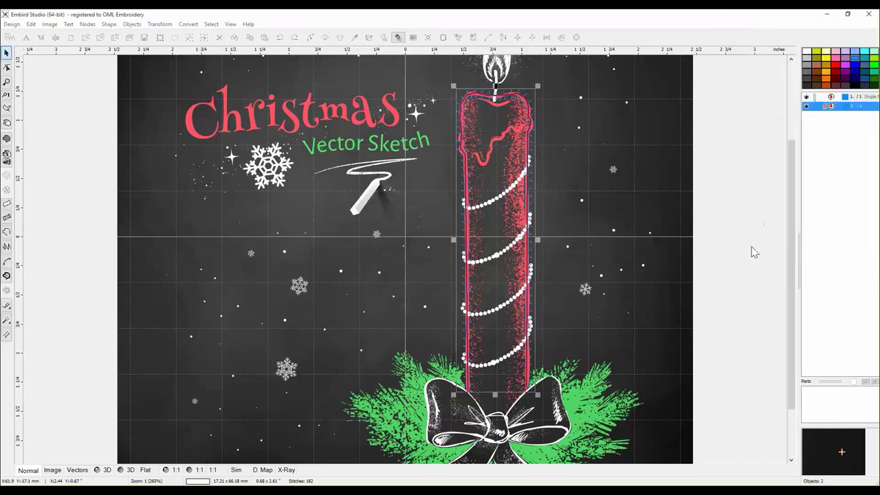
Paste another copy of the candle outline as a third object and select it
right_click(567, 167)
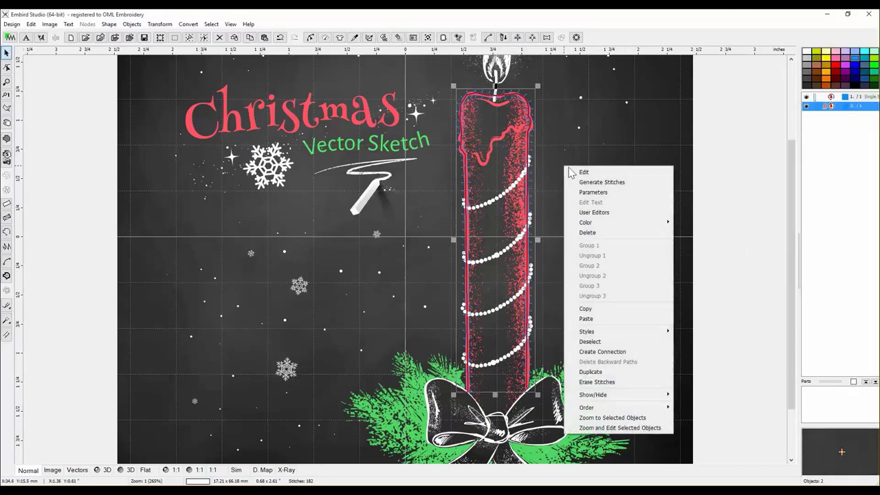
click(595, 319)
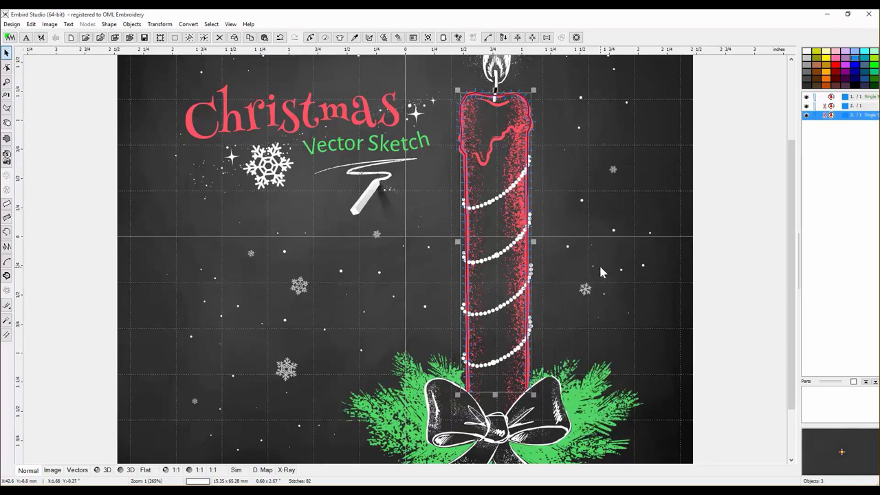
click(825, 115)
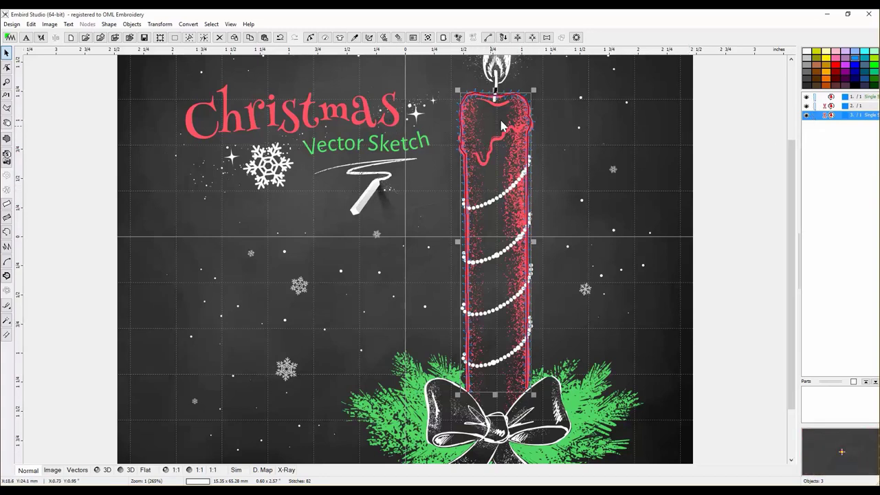
Change the third outline to Satin Stitches without any underlay, keeping width 2.0 mm and density 4.0, and generate its stitches
right_click(590, 174)
click(646, 199)
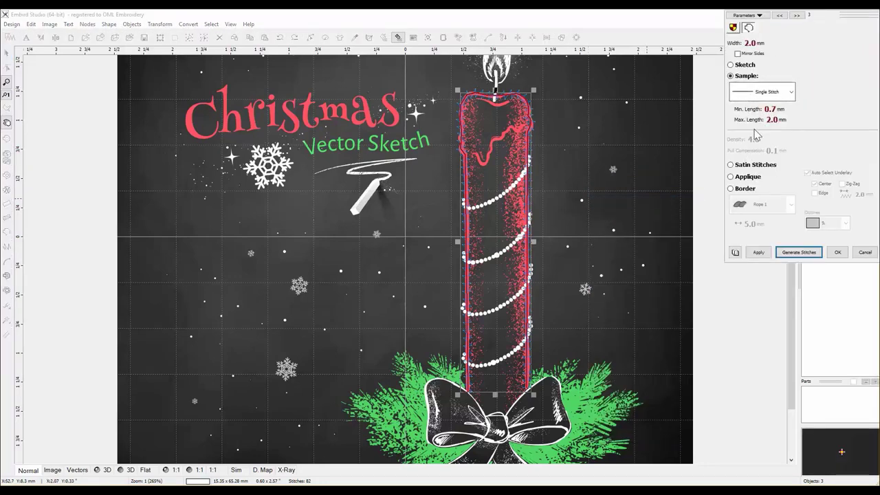
click(749, 166)
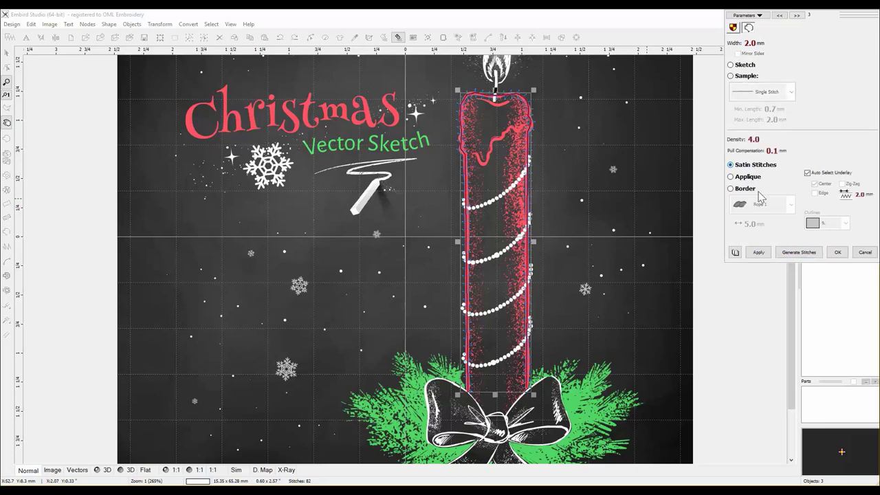
click(808, 174)
click(760, 251)
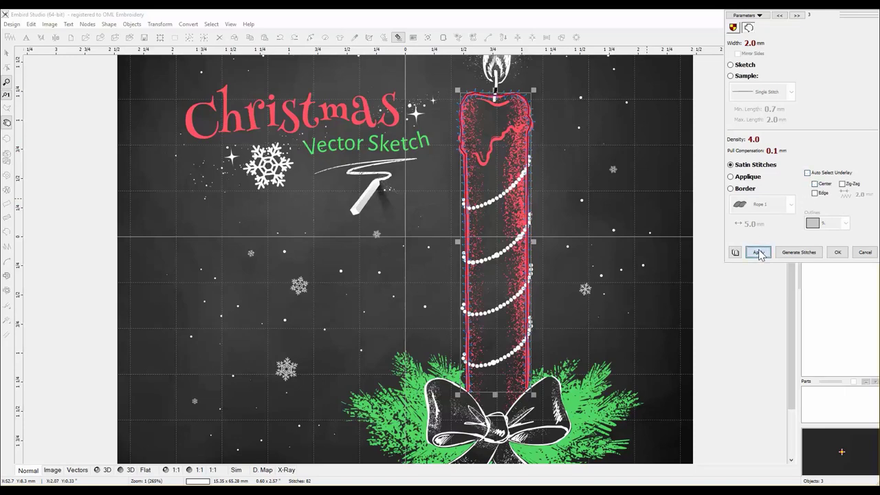
key(Return)
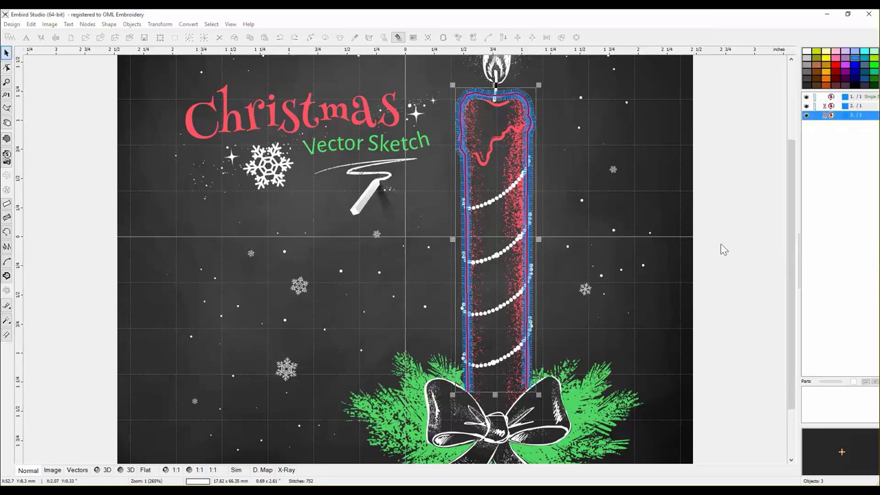
Assign separate thread colors to the placement outline and the low-density satin outline, using yellow for the latter
click(817, 98)
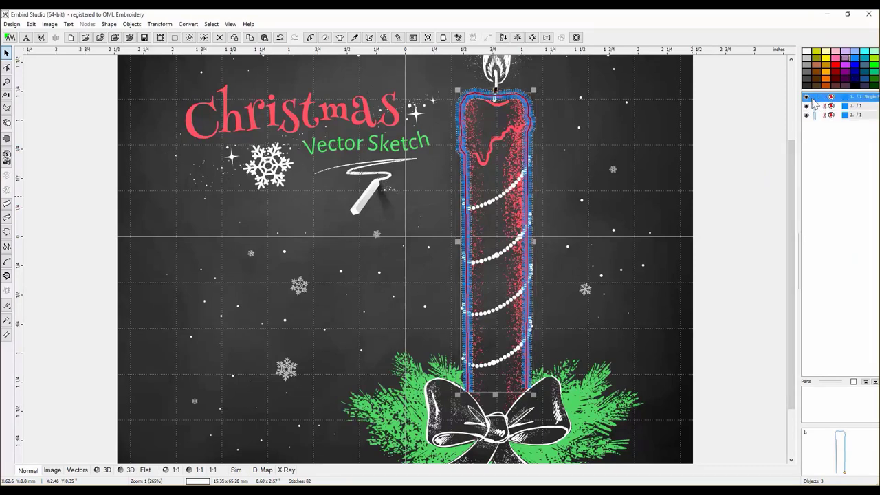
click(847, 98)
click(825, 58)
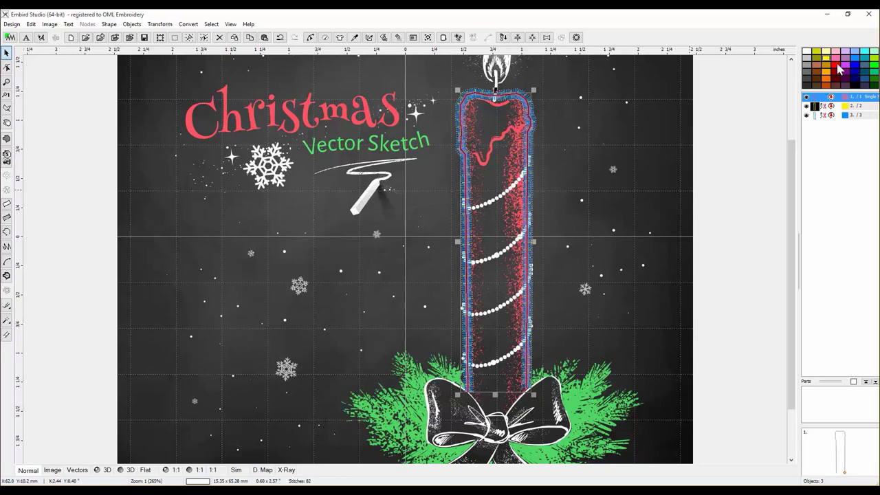
Change the thread color of the third outline, the dense satin border, to red and deselect it
click(816, 117)
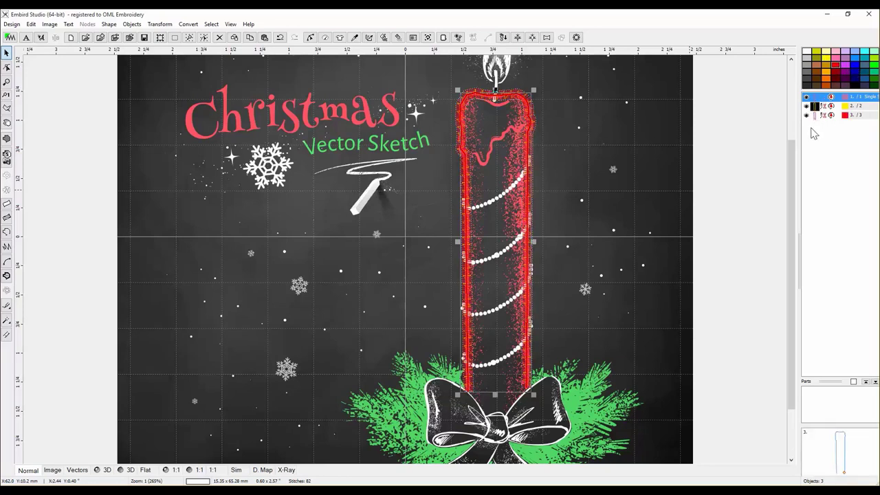
click(606, 167)
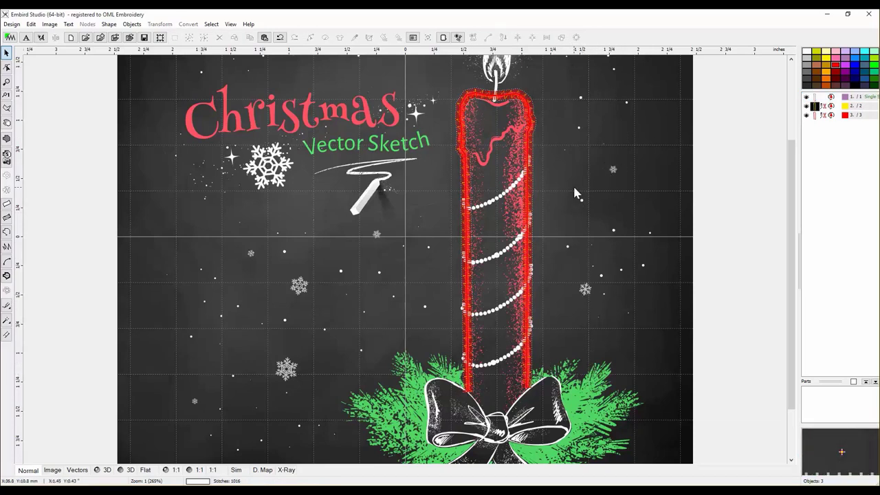
Trace the wax drip line across the candle as a Sketch outline object, generate its stitches and preview them in 3D
scroll(576, 193, up, 1)
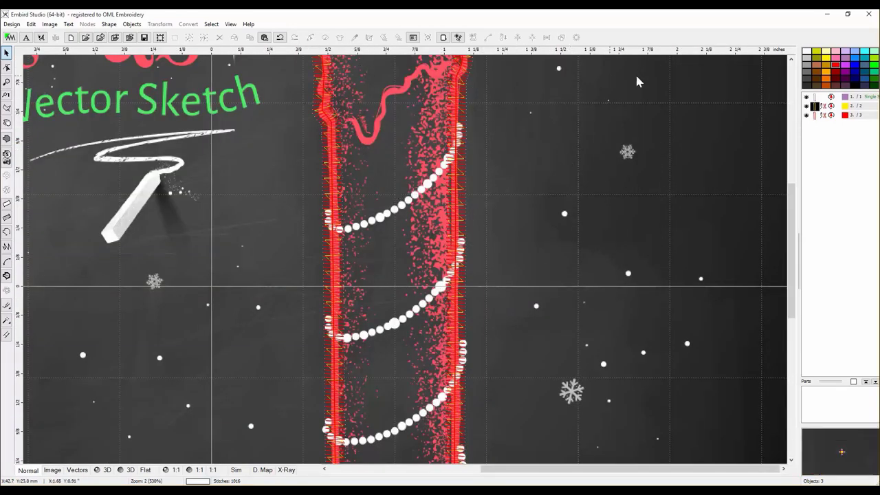
click(791, 59)
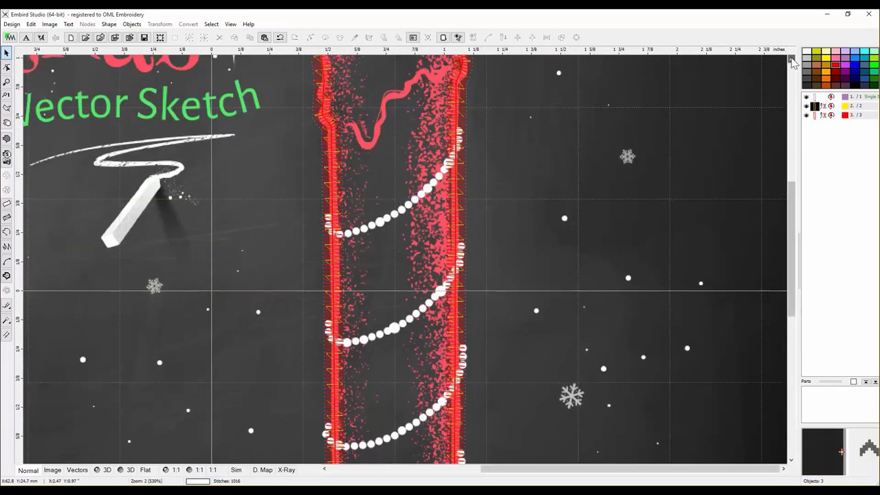
click(791, 59)
click(791, 60)
click(790, 59)
click(791, 59)
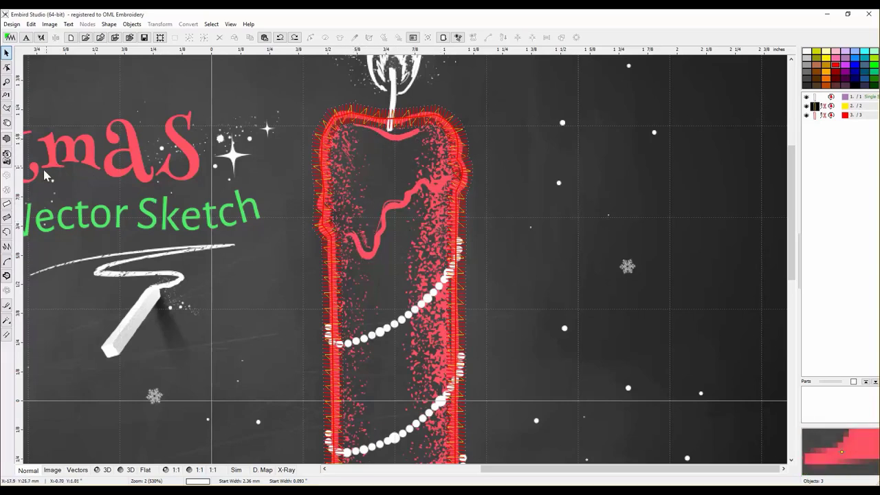
click(8, 233)
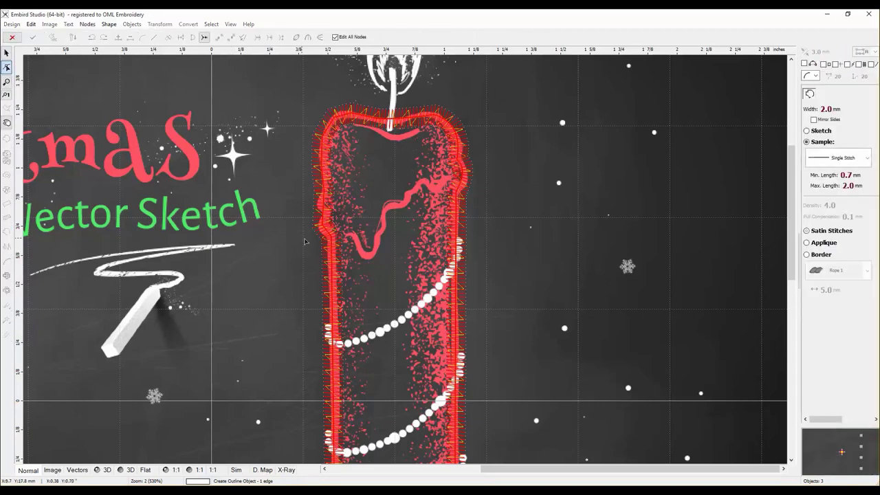
click(347, 240)
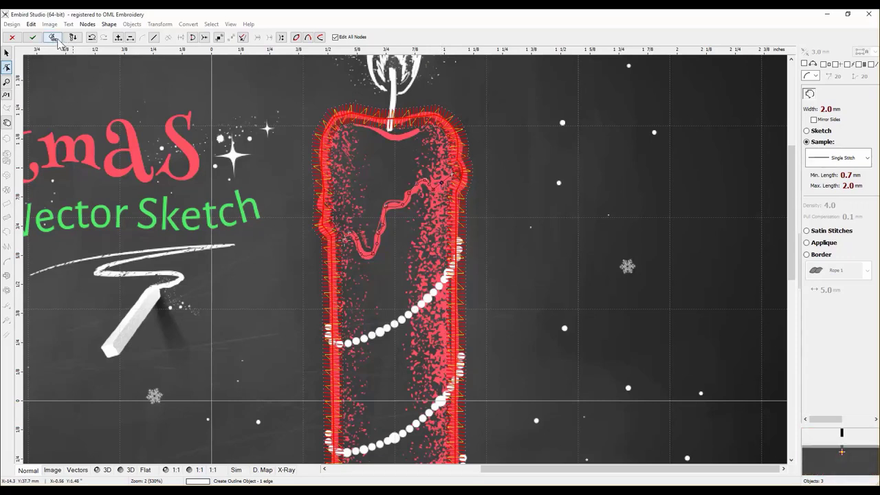
click(820, 133)
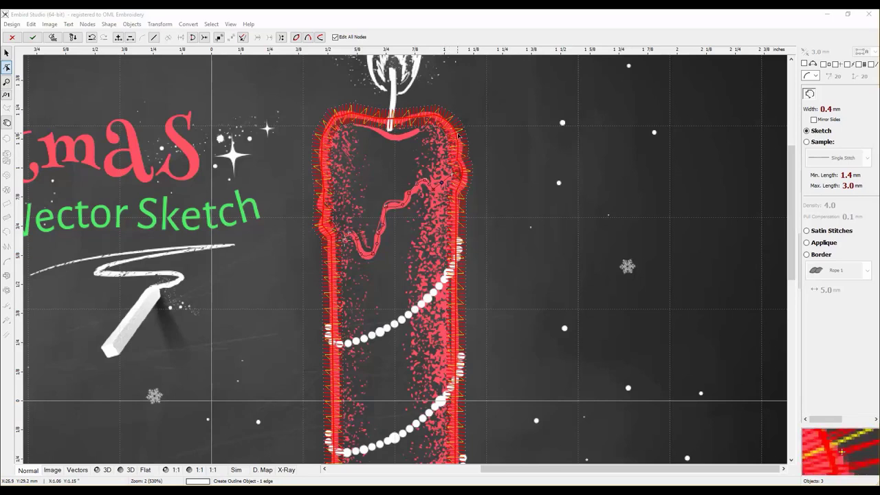
click(53, 37)
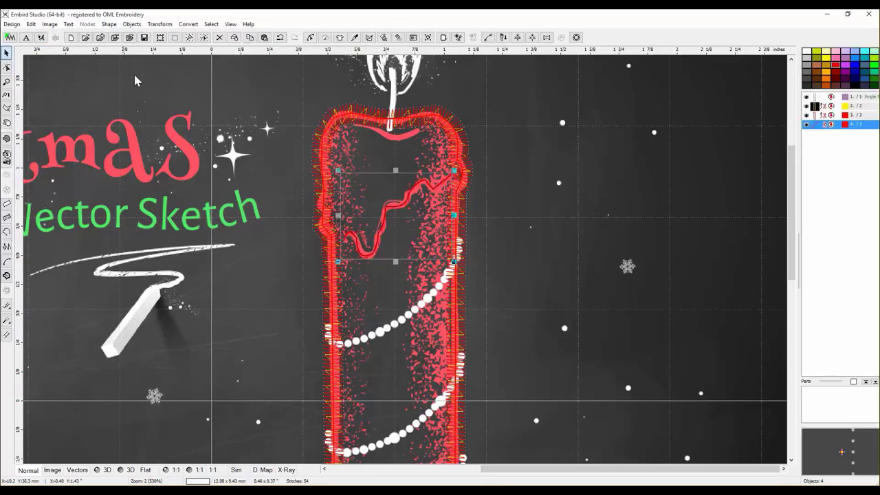
click(127, 472)
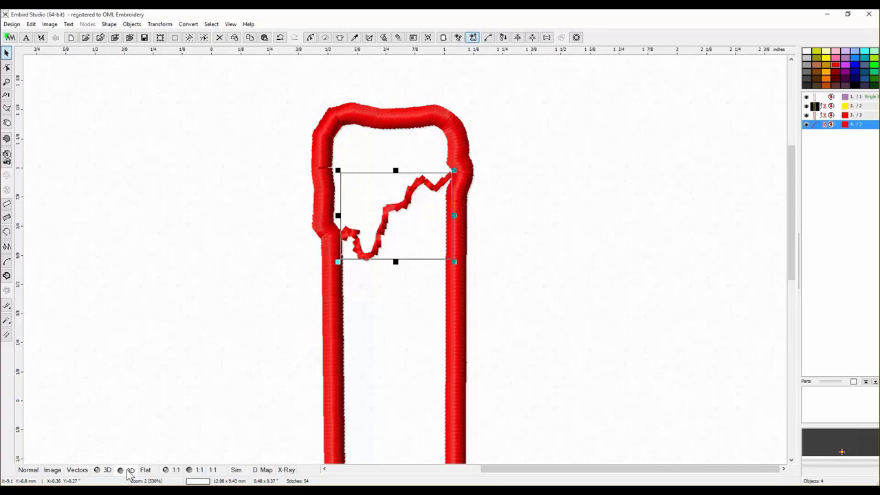
click(126, 472)
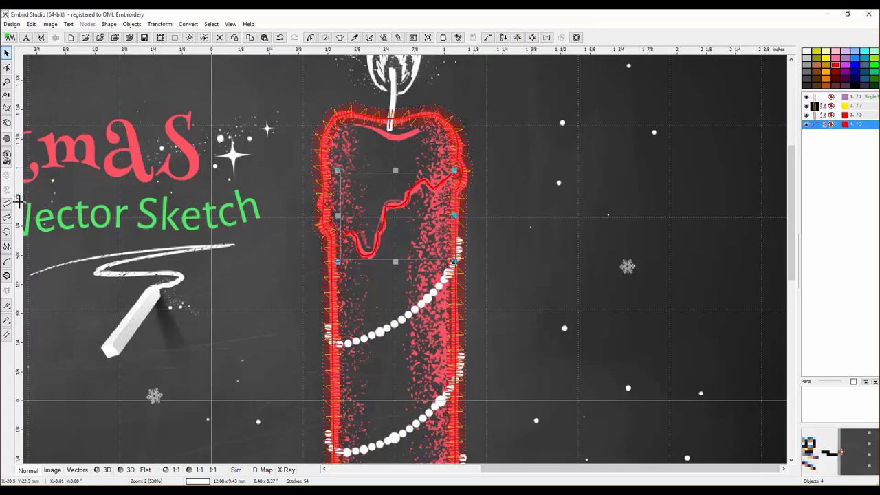
Trace the short curved line under the wick as another Sketch outline, generate its stitches and preview the candle in 3D
click(7, 232)
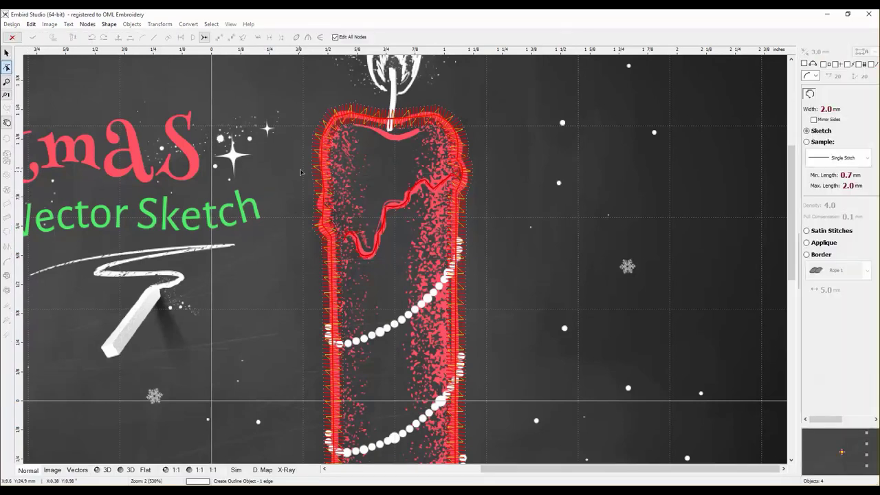
click(356, 123)
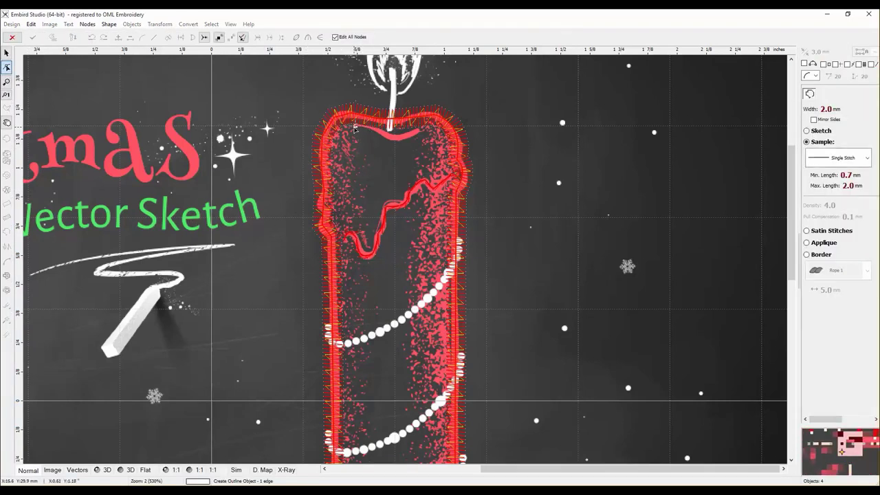
click(371, 128)
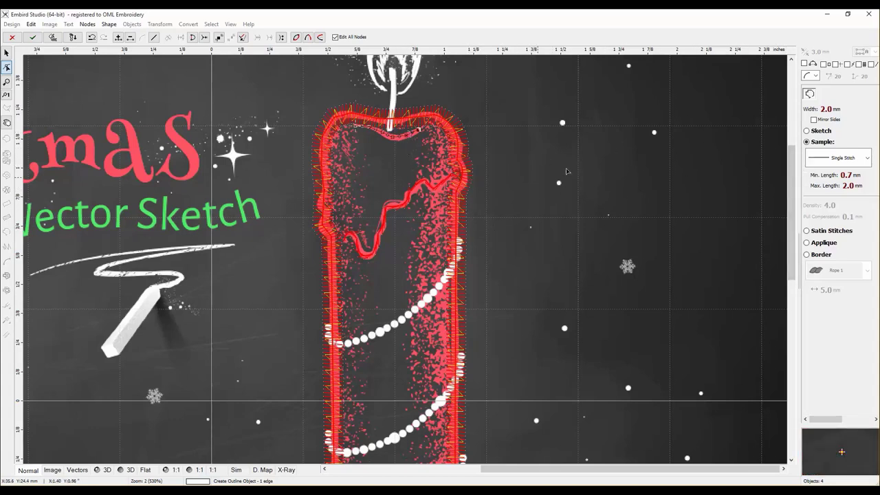
click(812, 133)
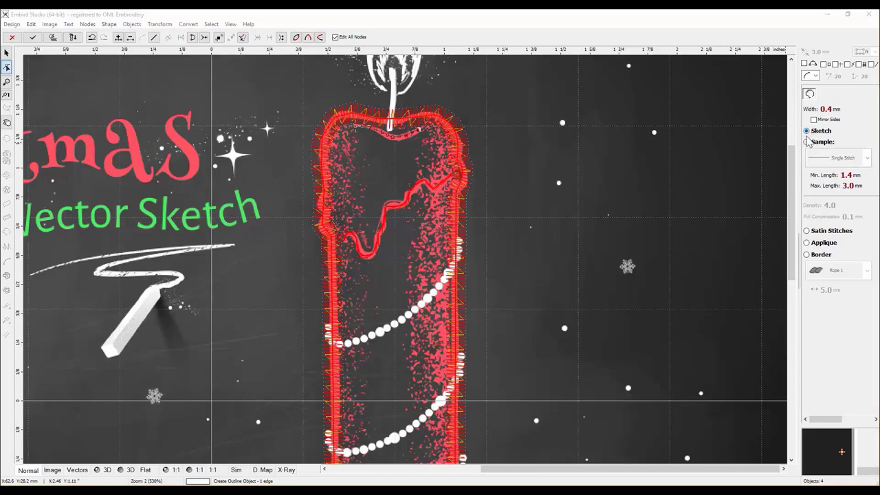
click(52, 38)
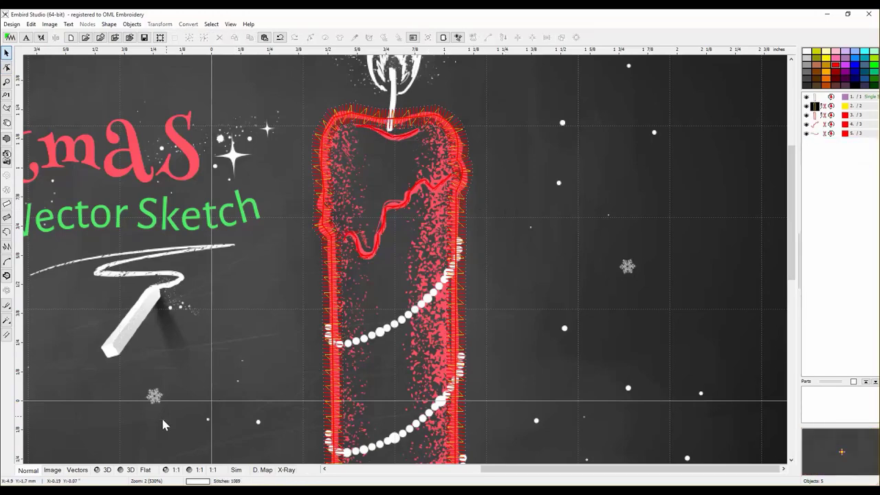
click(106, 469)
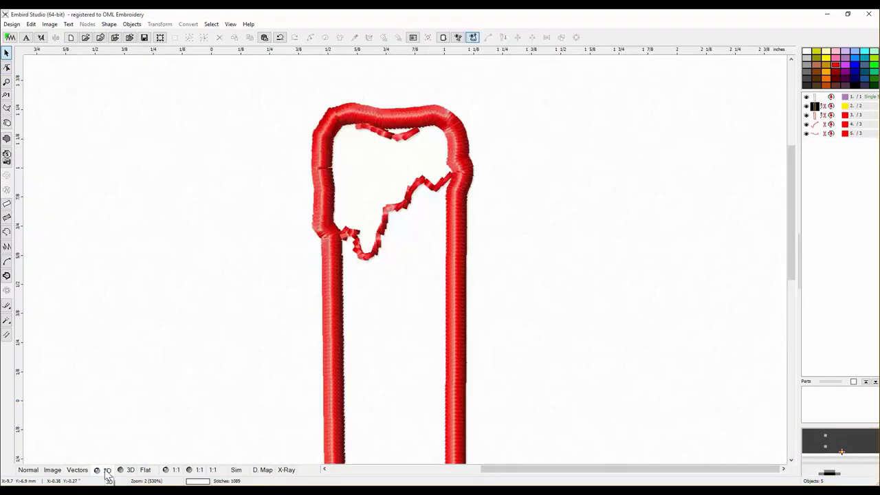
click(28, 470)
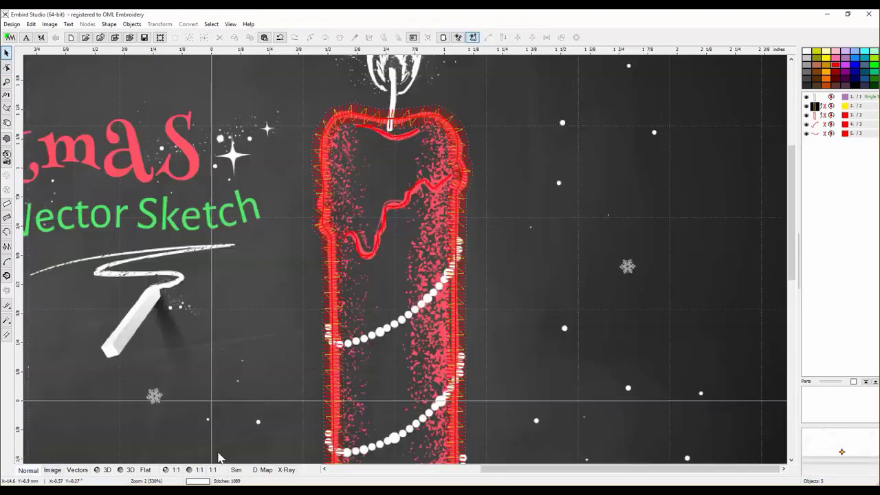
Hide the three candle outline objects so the bead garlands in the background image are uncovered
click(791, 461)
click(790, 461)
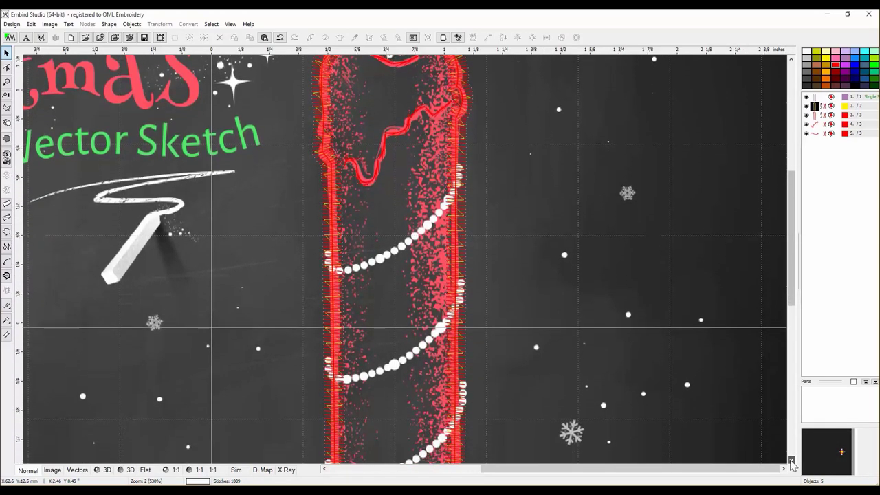
click(790, 461)
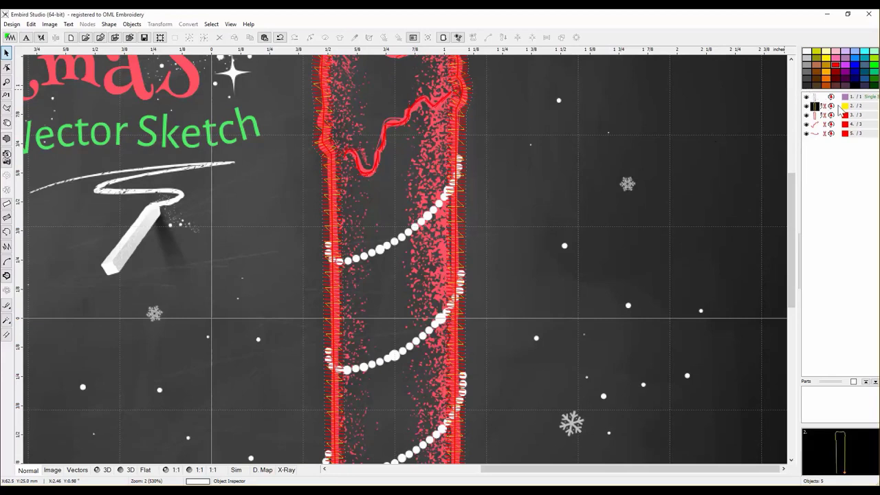
click(808, 107)
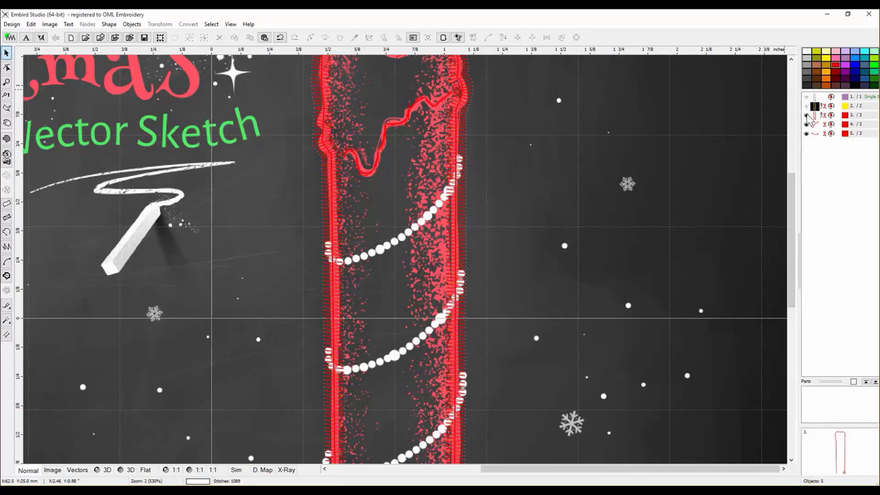
click(808, 116)
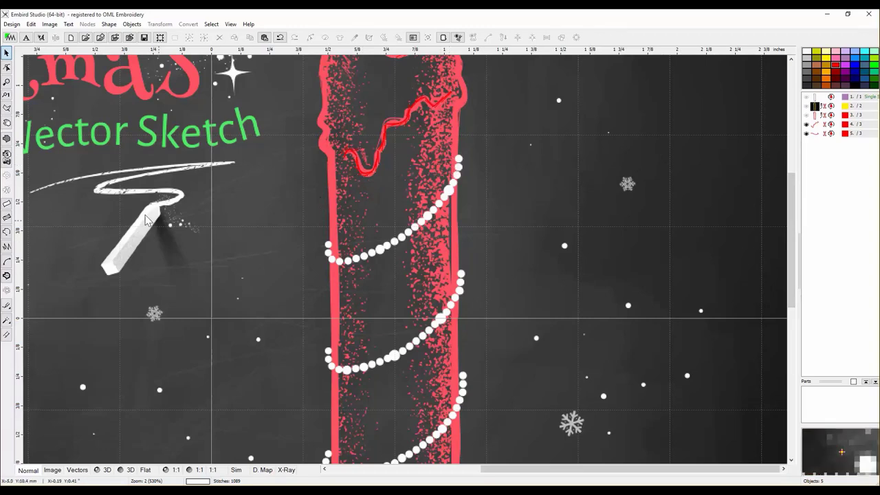
Create a Plain Fill circle about 0.93 mm across over the first bead of the upper garland using Ellipse (4 Elements), and generate its stitches
scroll(340, 255, up, 1)
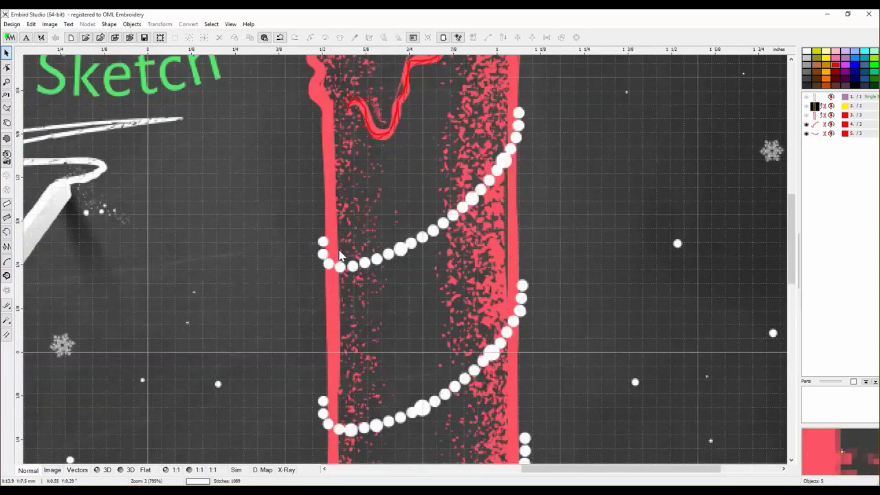
scroll(340, 256, up, 1)
scroll(339, 256, up, 1)
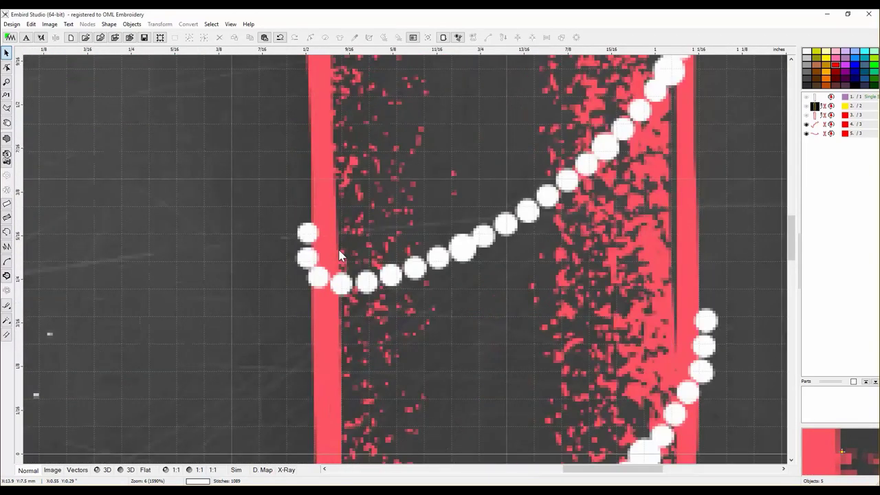
click(7, 140)
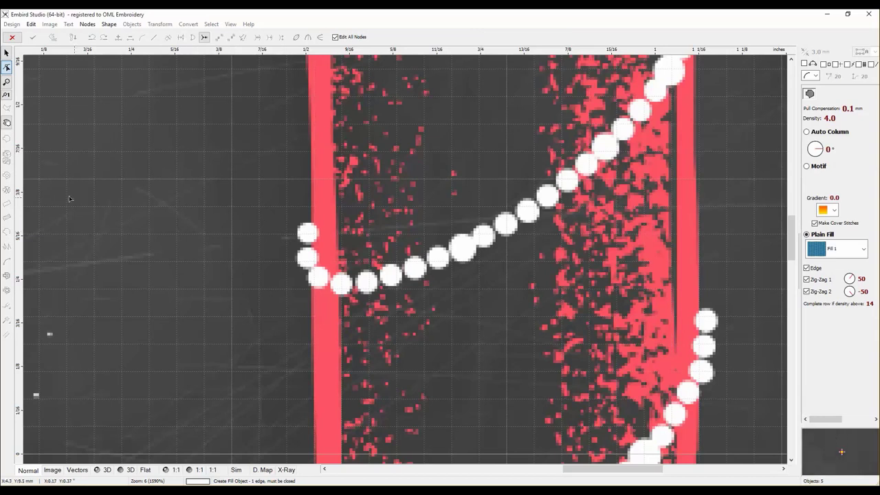
click(12, 38)
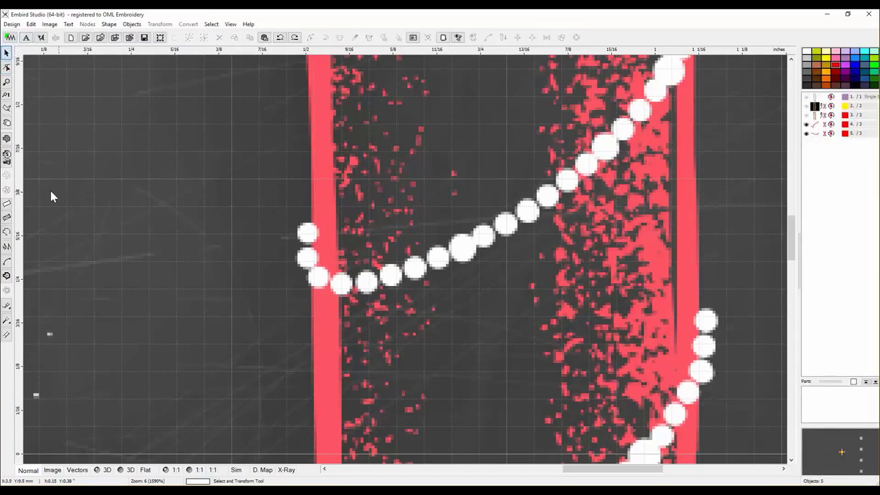
click(7, 141)
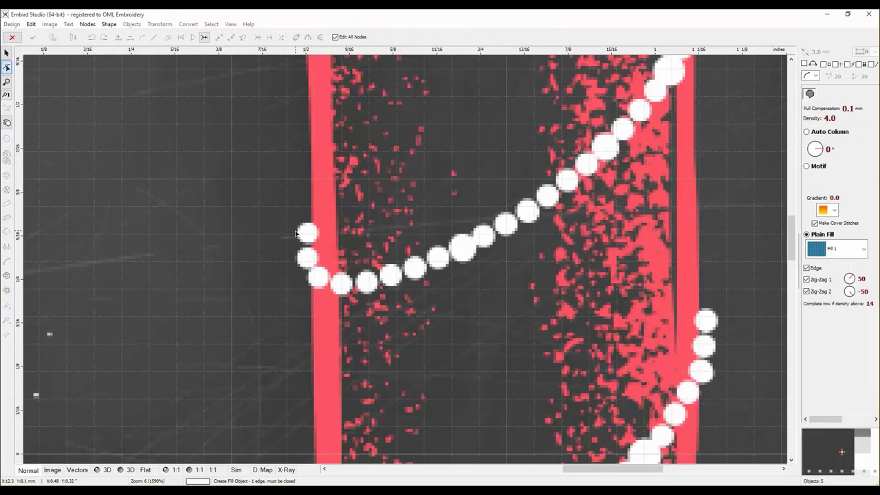
click(299, 234)
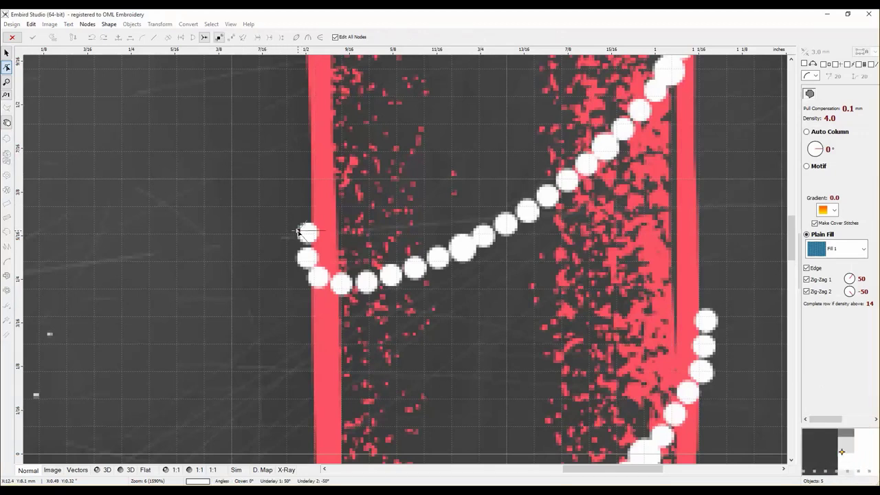
click(109, 25)
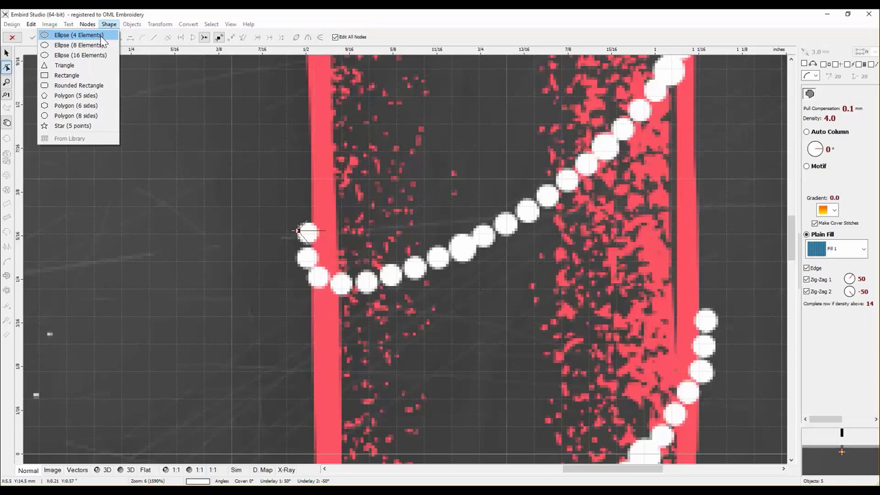
click(101, 38)
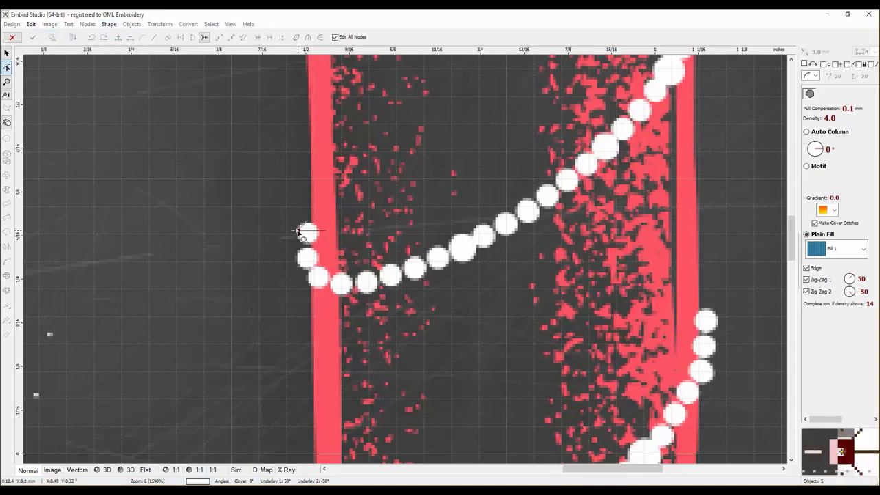
drag(300, 234, 313, 249)
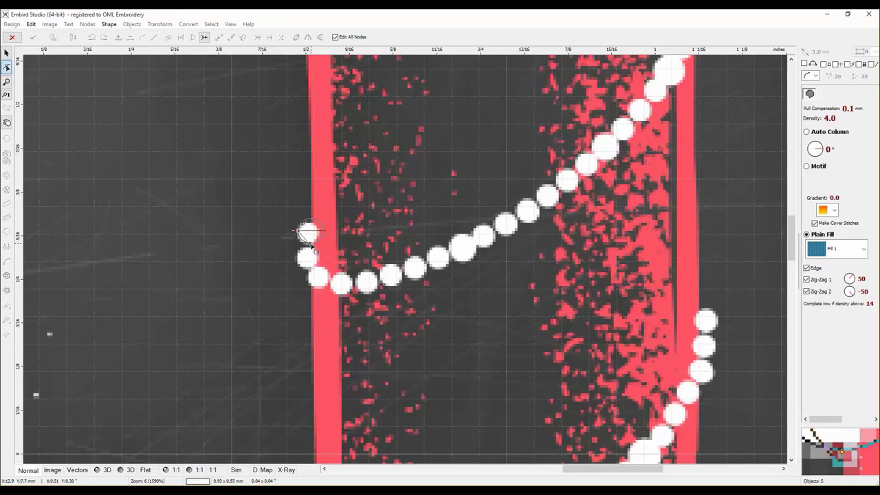
right_click(311, 244)
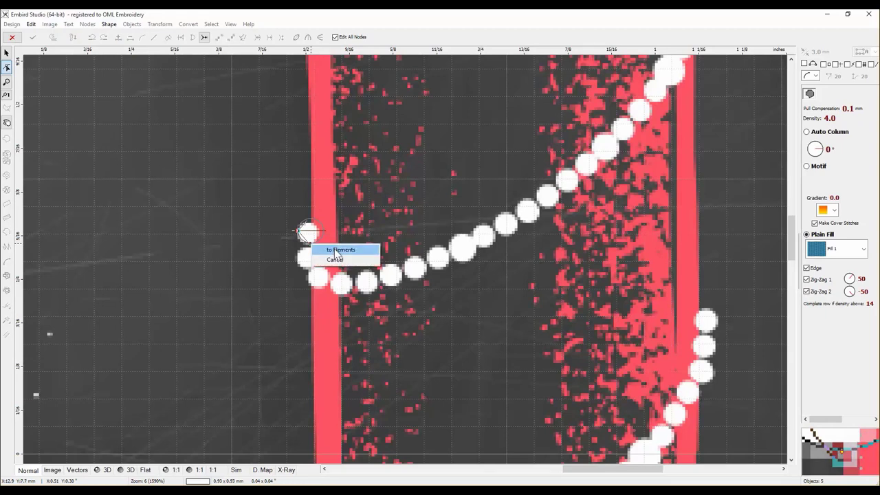
click(335, 251)
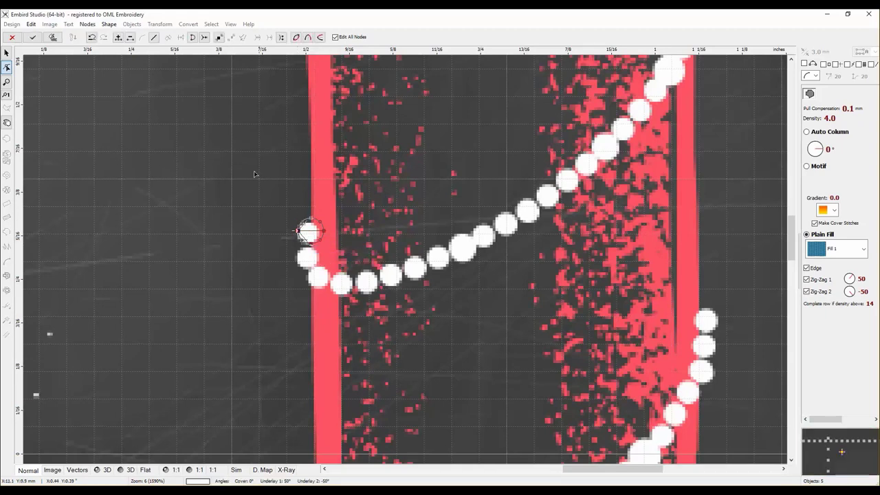
click(53, 37)
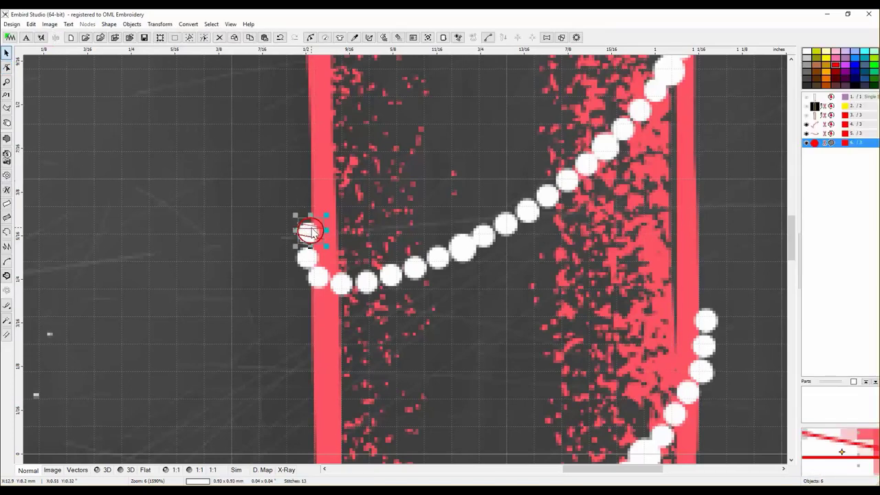
Centre the circle on the upper garland's first bead, enlarge it to about 1.23 mm, generate its stitches and preview it in 3D
drag(310, 232, 306, 233)
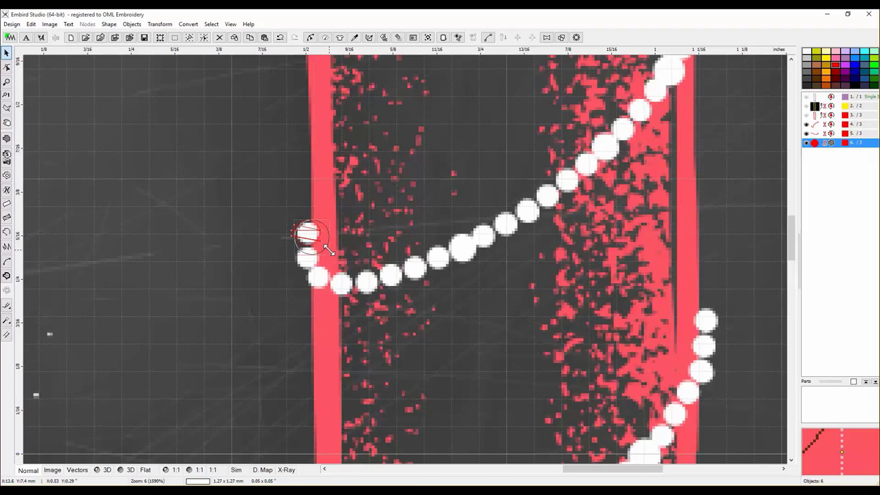
drag(328, 249, 320, 239)
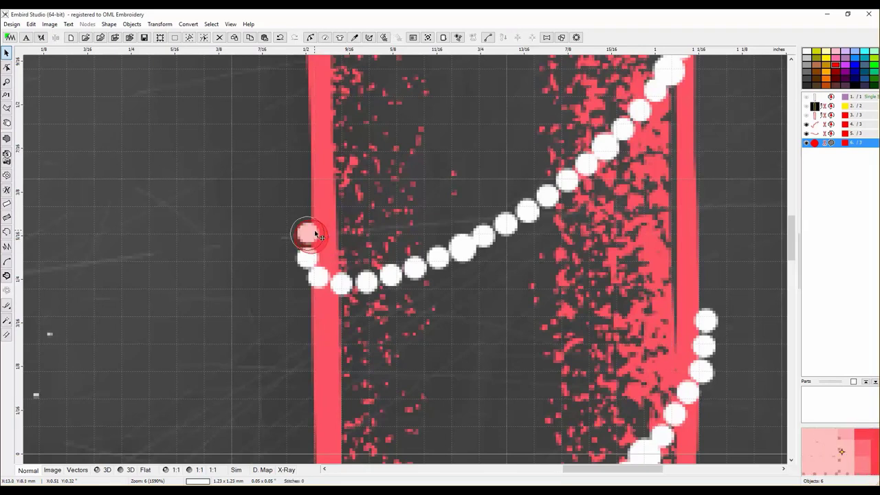
right_click(315, 229)
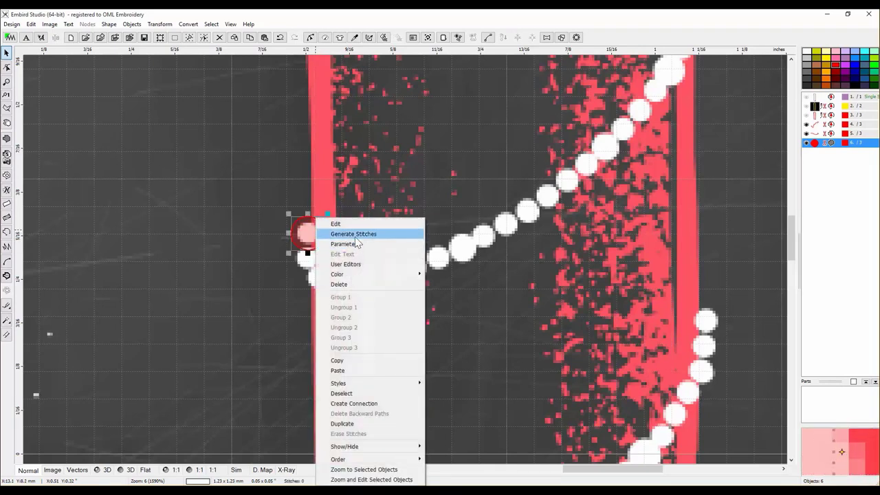
click(348, 235)
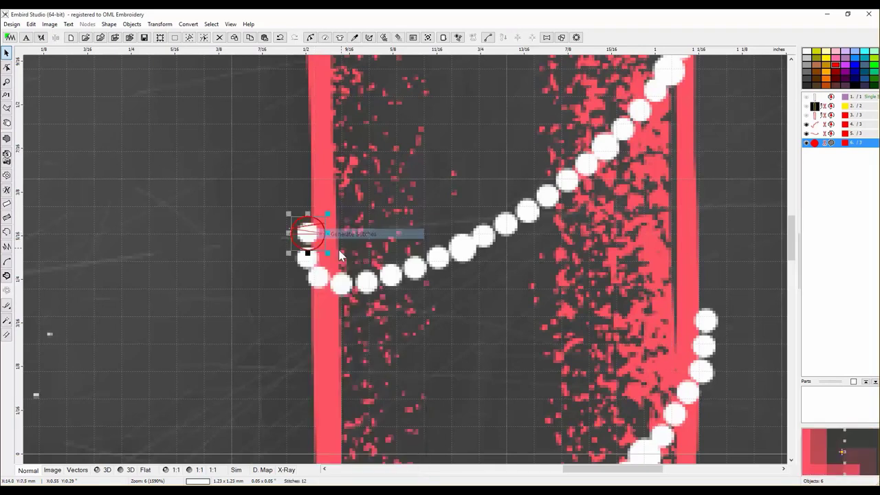
click(98, 470)
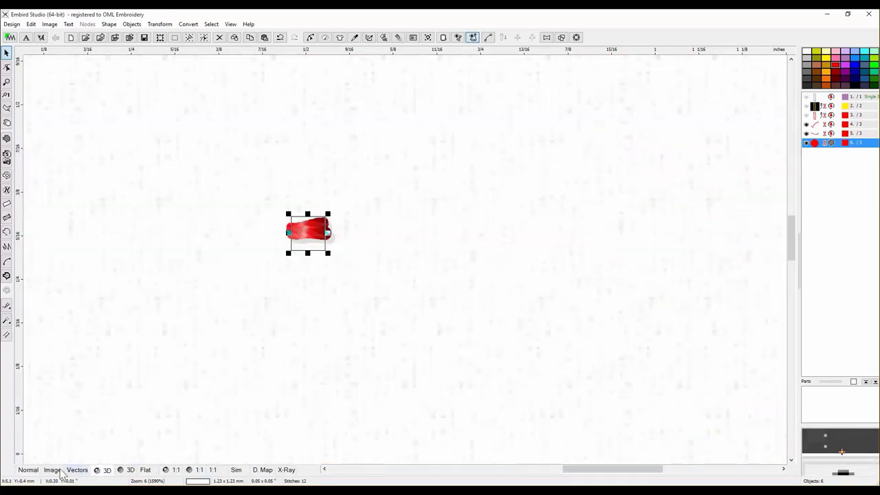
click(28, 471)
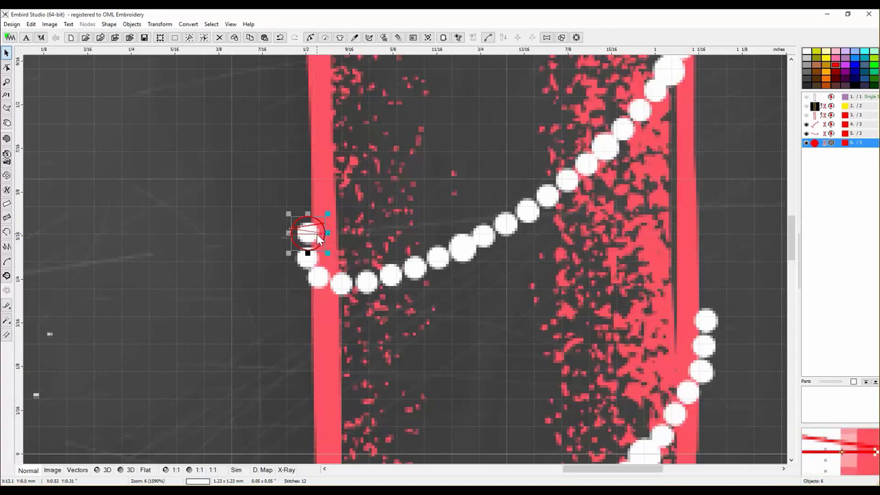
Duplicate the bead circle twice, placing one copy on the second bead and another between the third and fourth beads
right_click(315, 235)
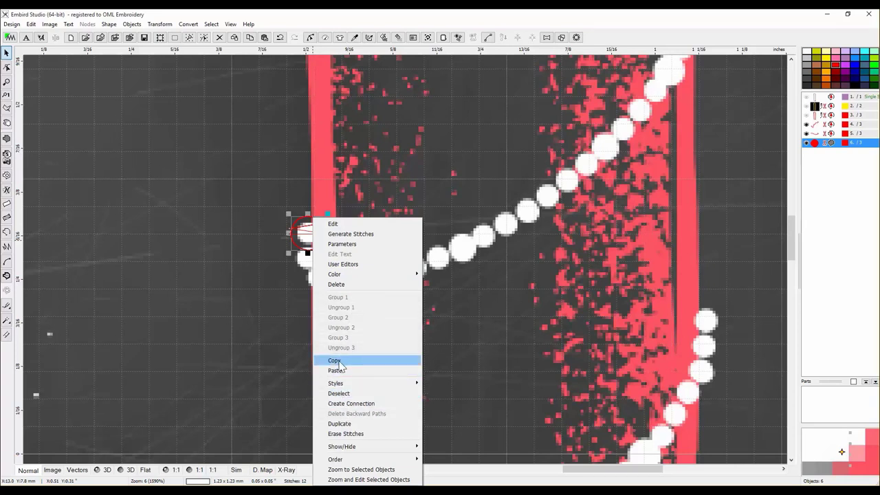
click(339, 424)
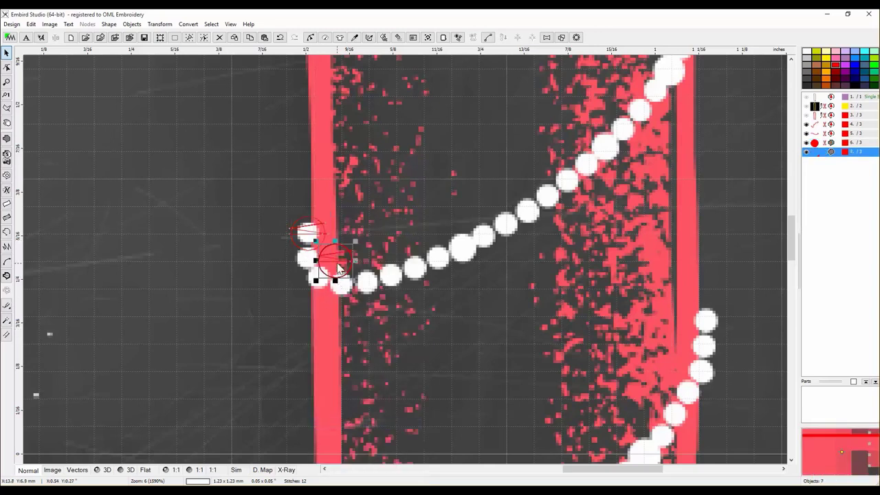
drag(339, 268, 318, 273)
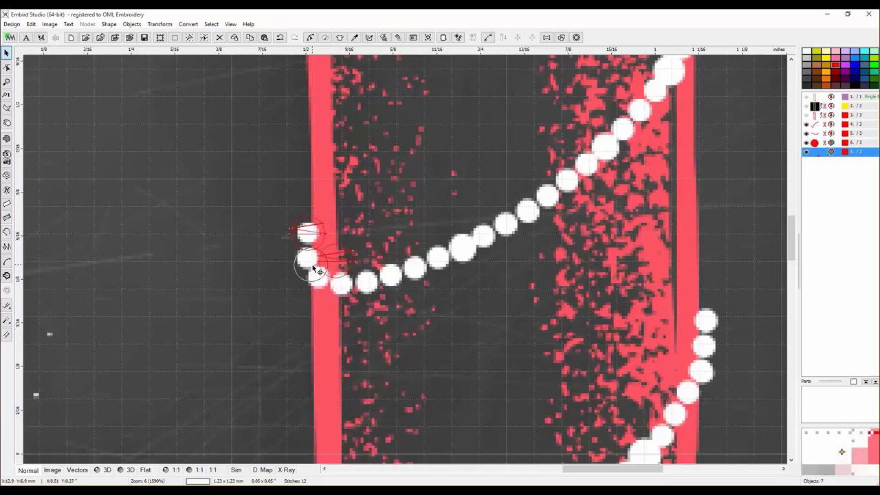
drag(314, 270, 313, 270)
right_click(313, 271)
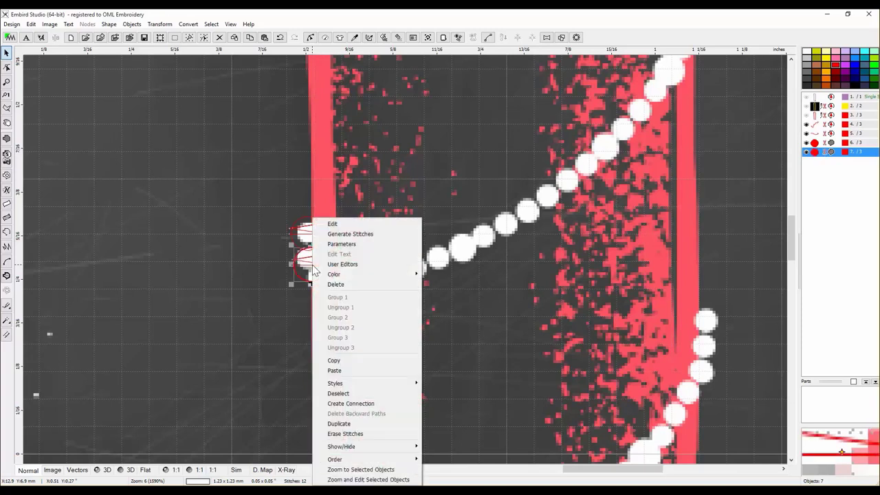
click(339, 424)
mouse_move(344, 292)
mouse_down()
mouse_move(318, 275)
mouse_move(341, 289)
mouse_up()
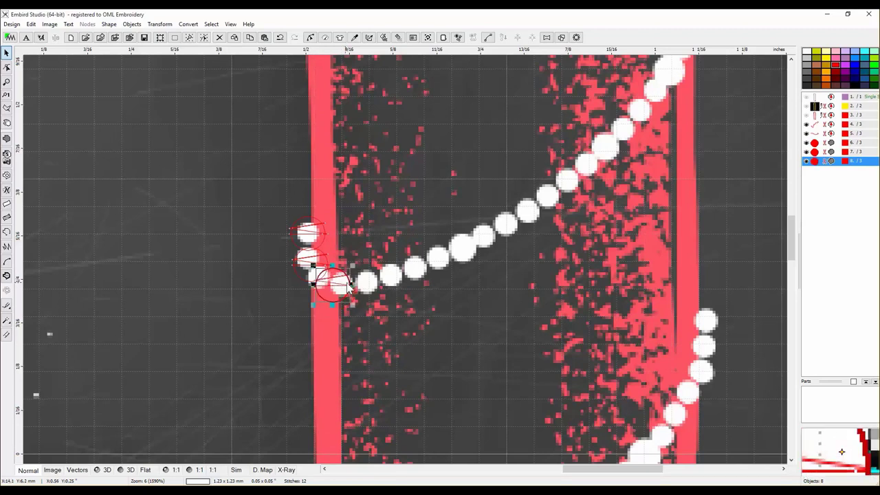
Duplicate the circle twice more and place the copies over the fifth and sixth beads of the upper garland
right_click(346, 295)
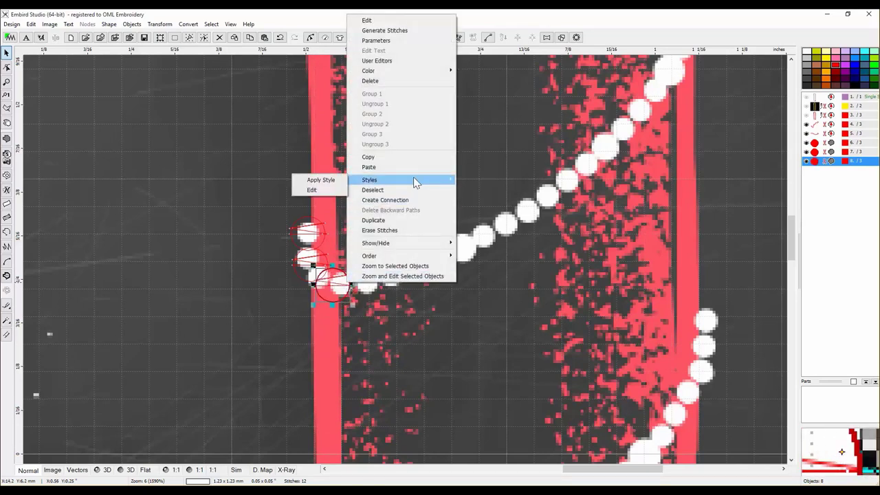
click(420, 220)
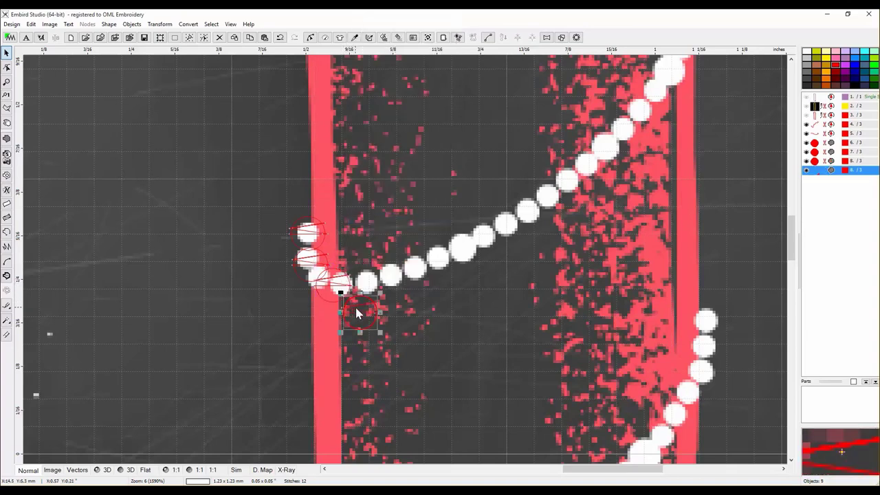
drag(358, 308, 364, 289)
right_click(380, 295)
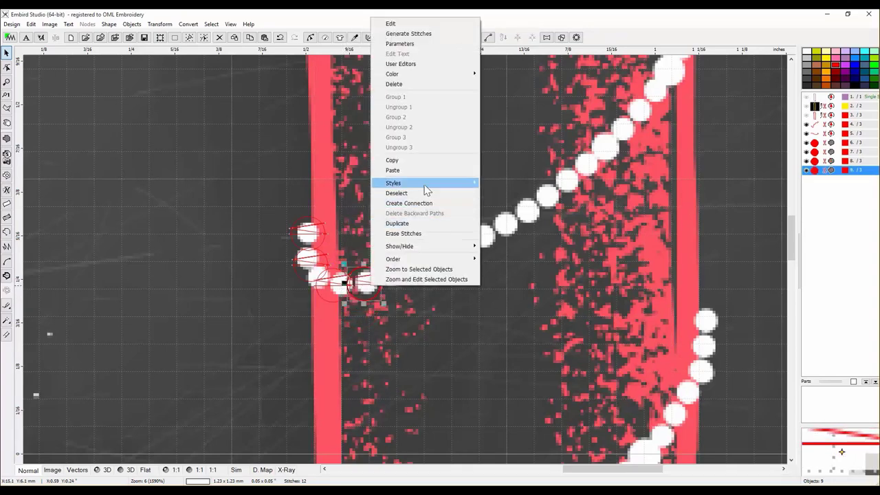
click(416, 224)
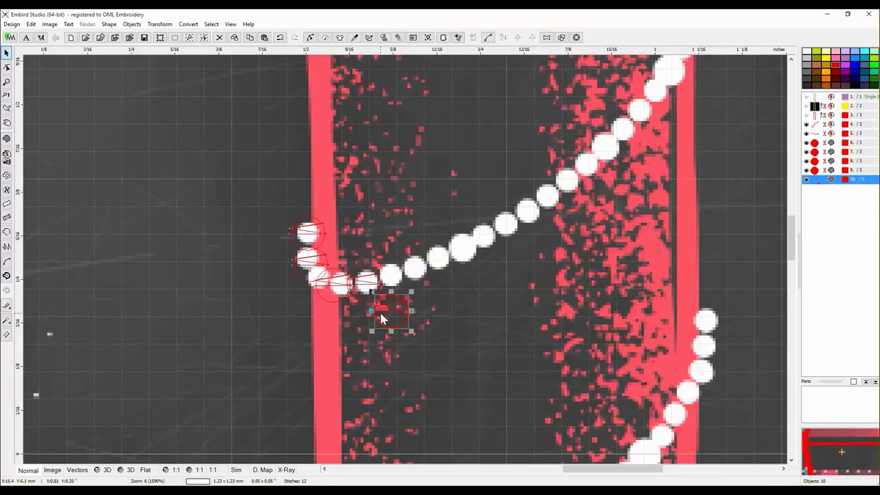
drag(380, 313, 391, 282)
Continue the upper garland by duplicating the circle onto its seventh and eighth beads
right_click(397, 278)
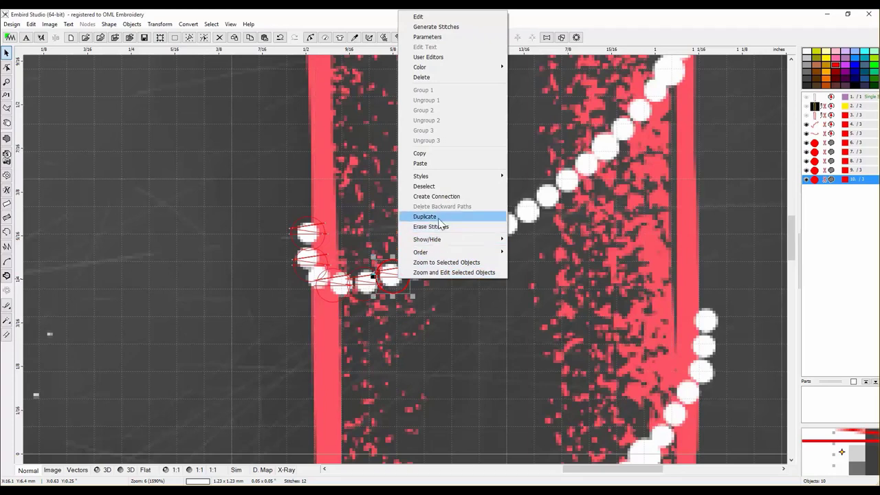
click(438, 217)
drag(412, 305, 418, 272)
right_click(418, 271)
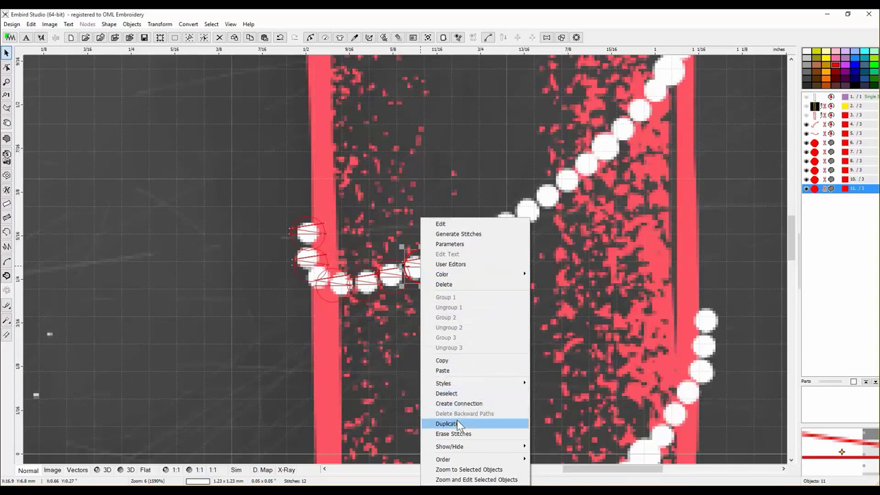
click(447, 424)
drag(448, 295, 446, 269)
Add two more duplicates of the circle, spaced evenly over the ninth to eleventh beads of the upper garland
right_click(446, 269)
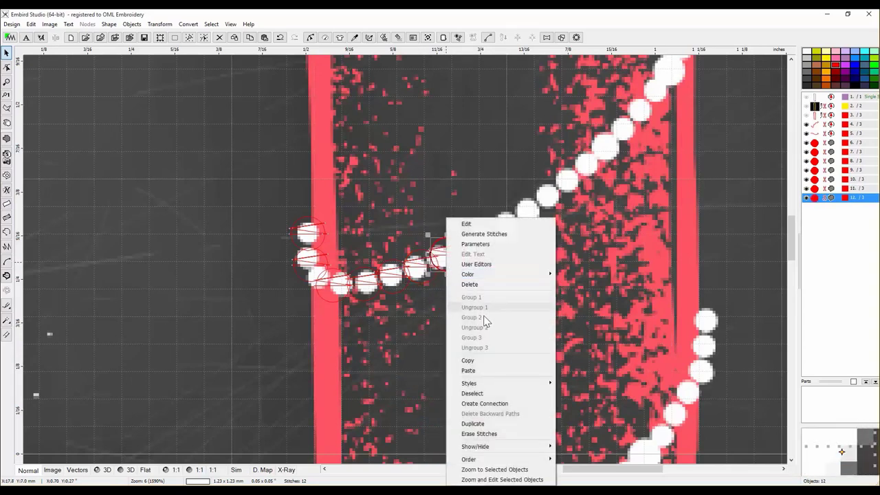
click(482, 424)
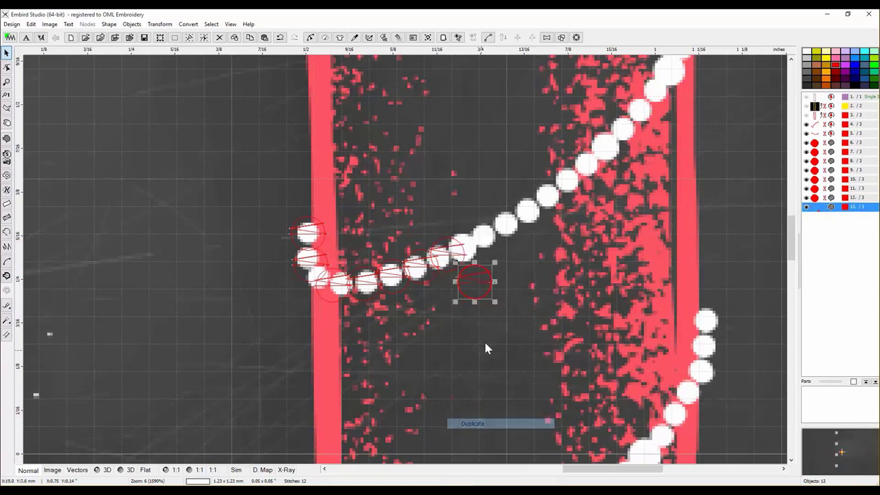
drag(477, 284, 473, 245)
right_click(478, 260)
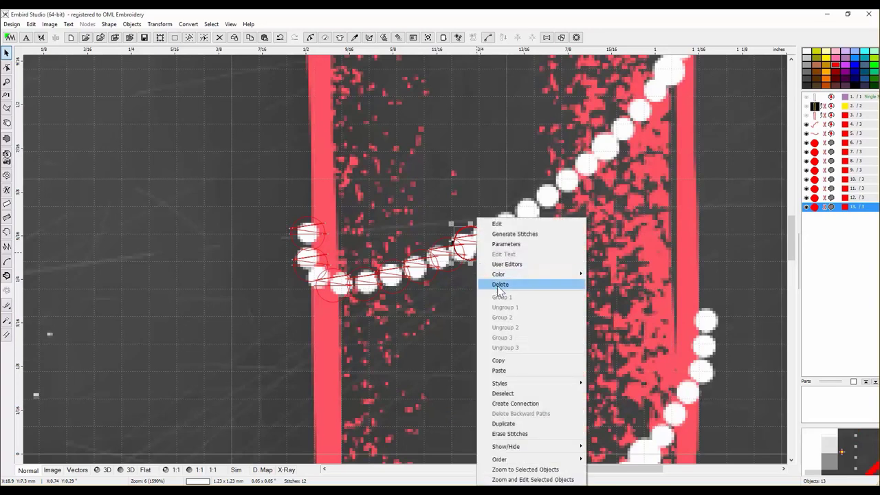
click(509, 424)
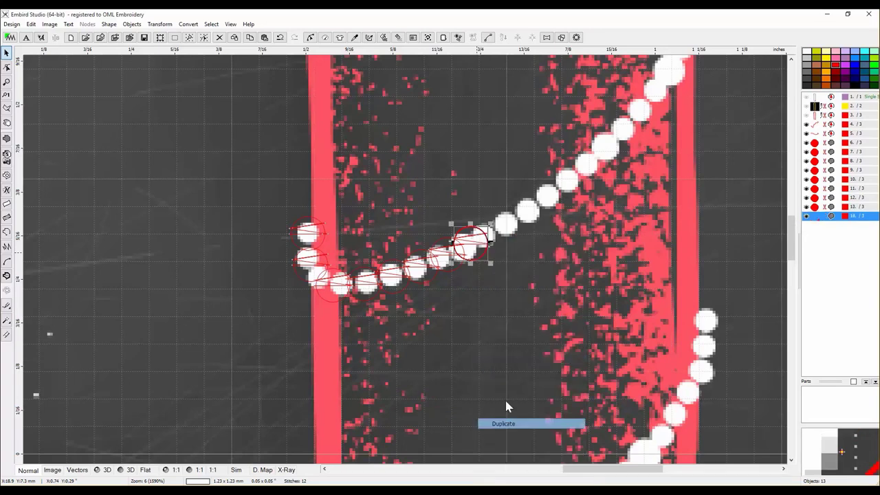
drag(509, 264, 500, 237)
Duplicate the circle onto the twelfth bead of the upper garland and copy that circle for pasting
right_click(500, 237)
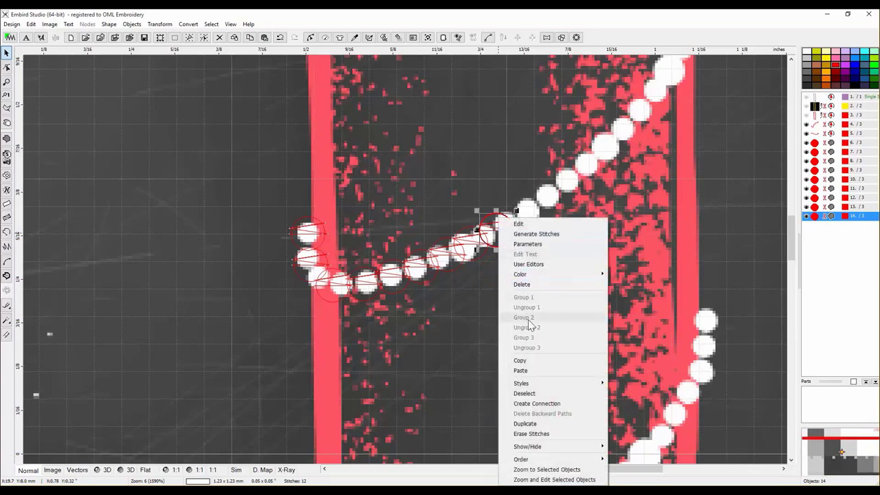
click(528, 424)
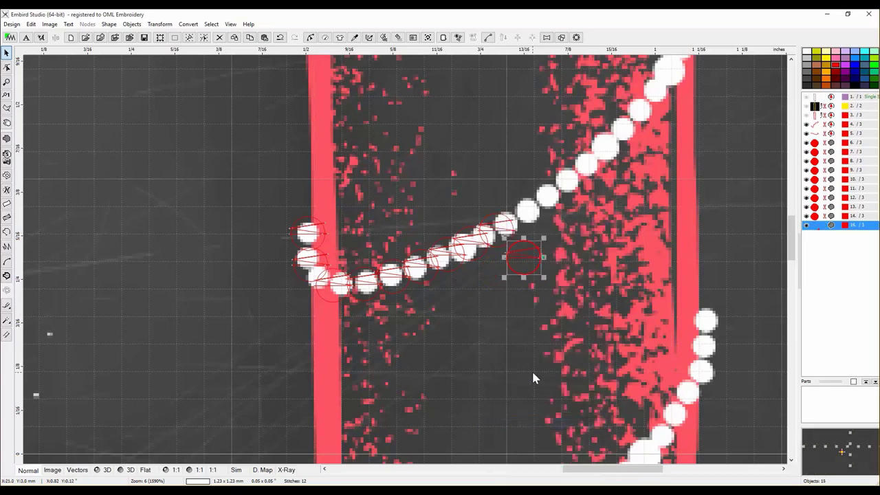
drag(529, 236, 526, 227)
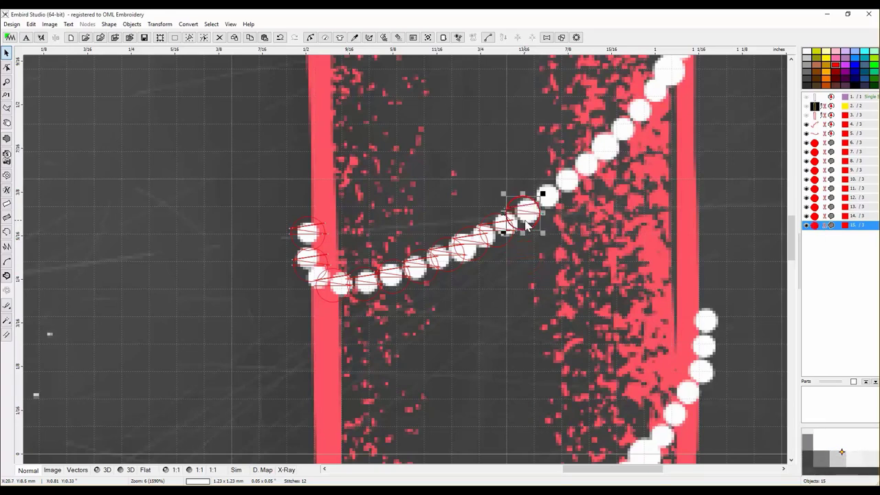
right_click(526, 226)
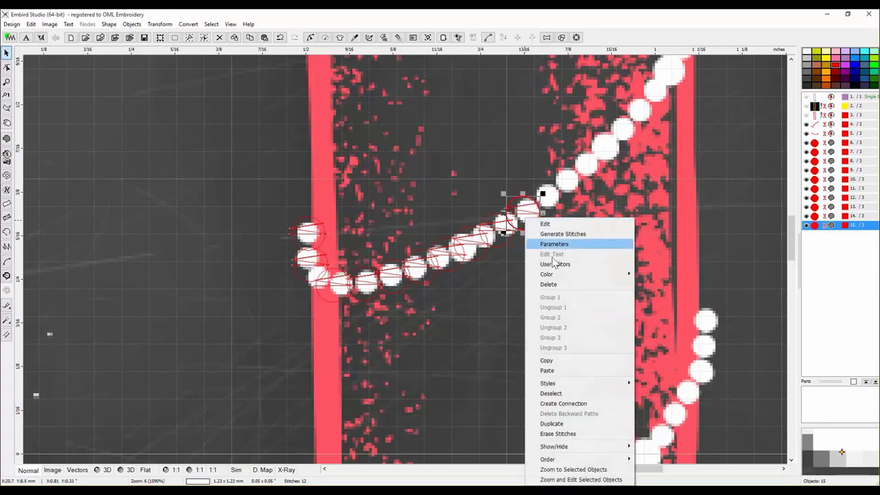
click(568, 365)
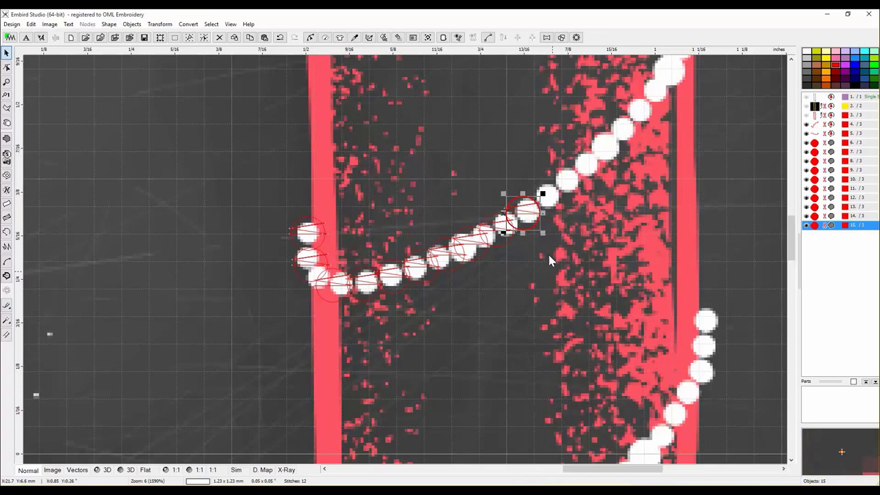
Paste two copies of the circle and place them over the thirteenth and fourteenth beads of the upper garland
right_click(535, 211)
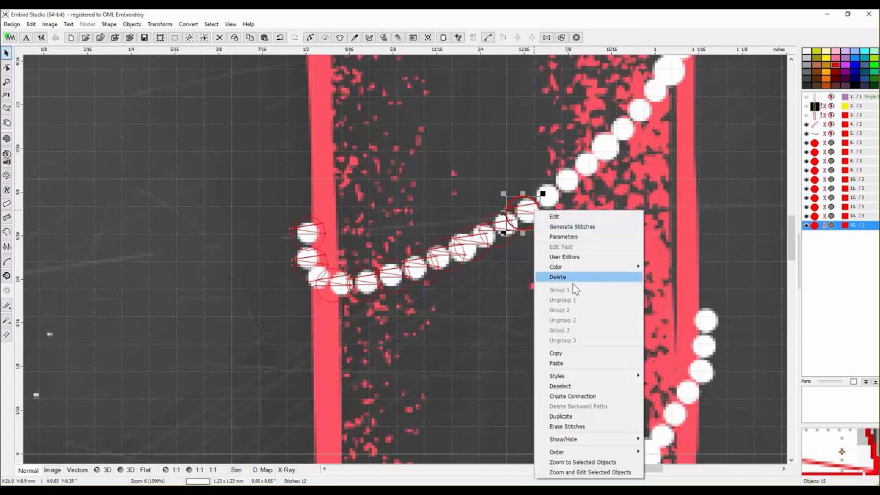
click(576, 363)
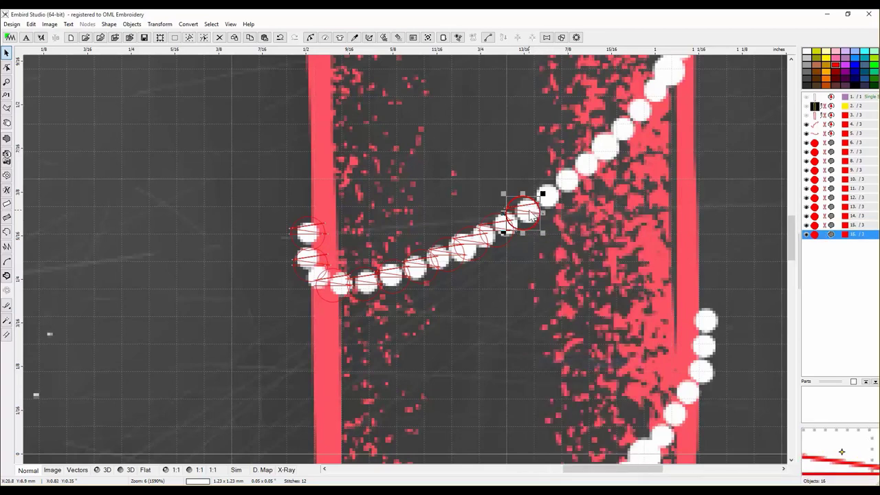
click(554, 197)
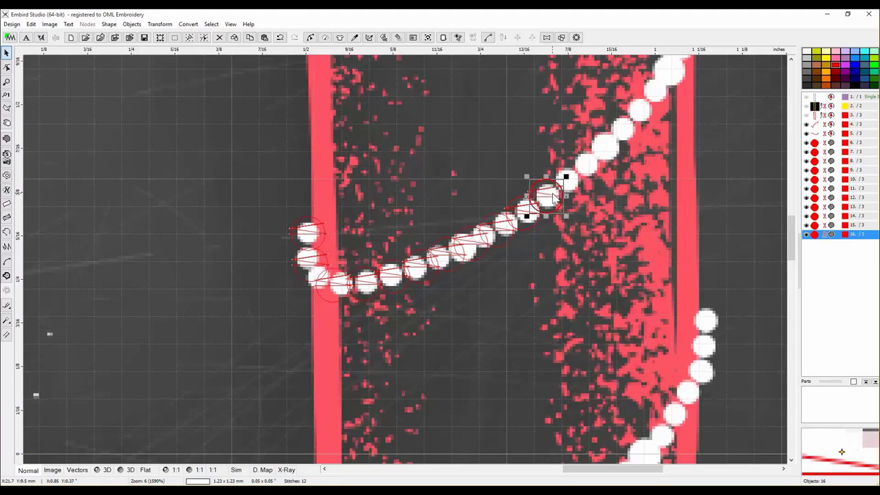
right_click(554, 195)
click(593, 346)
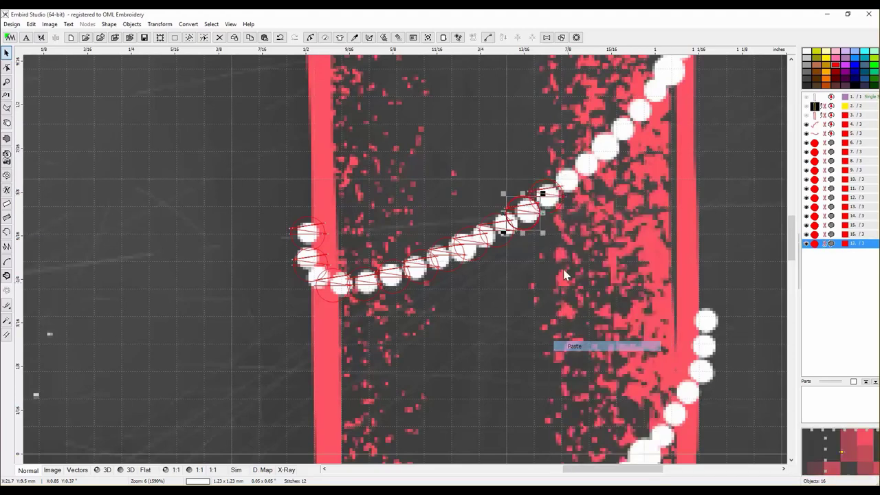
click(535, 213)
drag(535, 213, 578, 184)
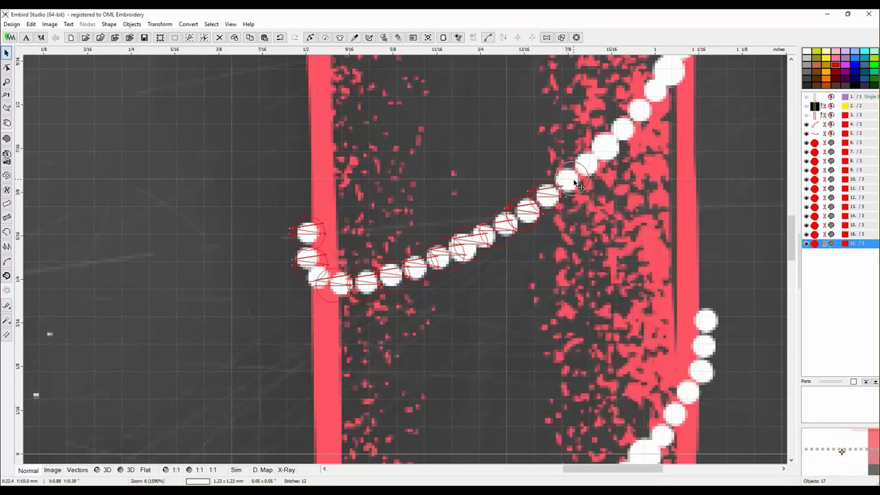
Paste two more copies of the circle and space them over the fifteenth to seventeenth beads of the upper garland
right_click(574, 180)
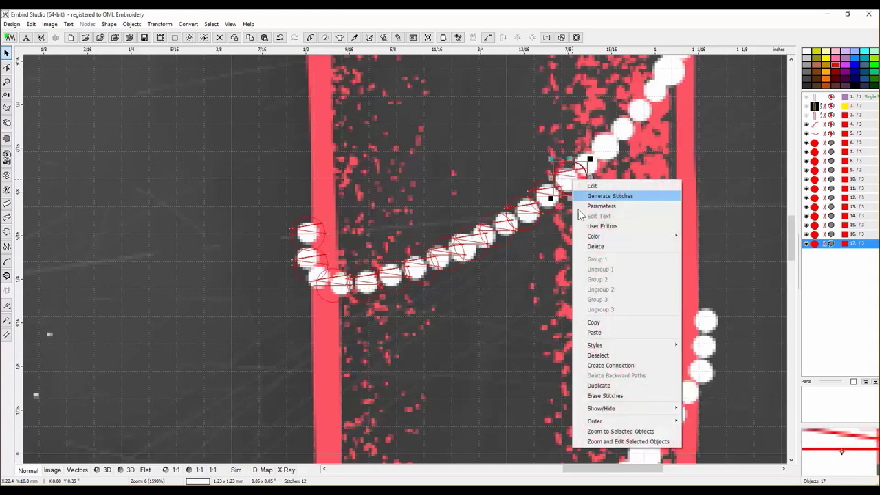
click(608, 332)
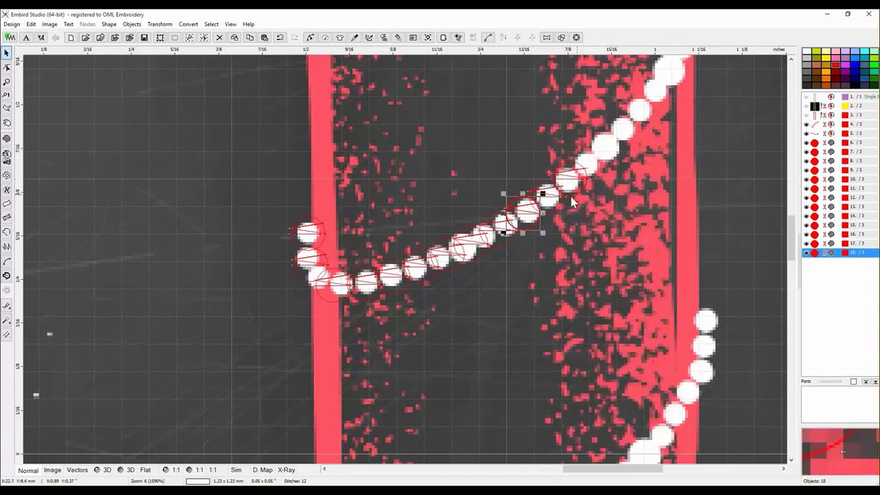
drag(526, 215, 589, 157)
right_click(589, 157)
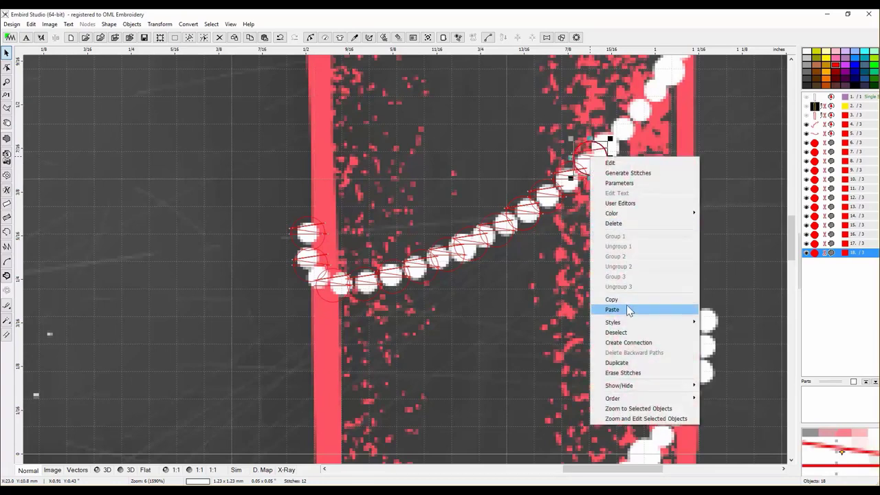
click(627, 307)
drag(528, 218, 620, 141)
Duplicate the circle onto the eighteenth and nineteenth beads of the upper garland
right_click(620, 141)
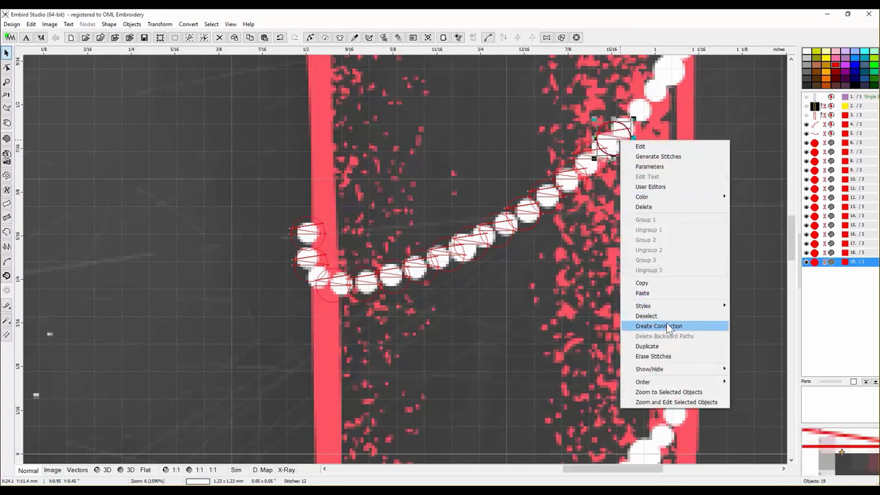
click(664, 347)
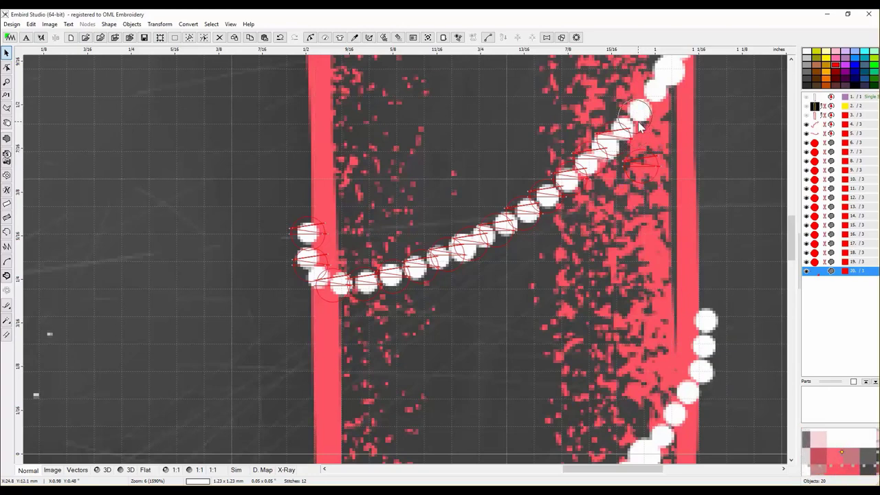
right_click(639, 123)
click(688, 326)
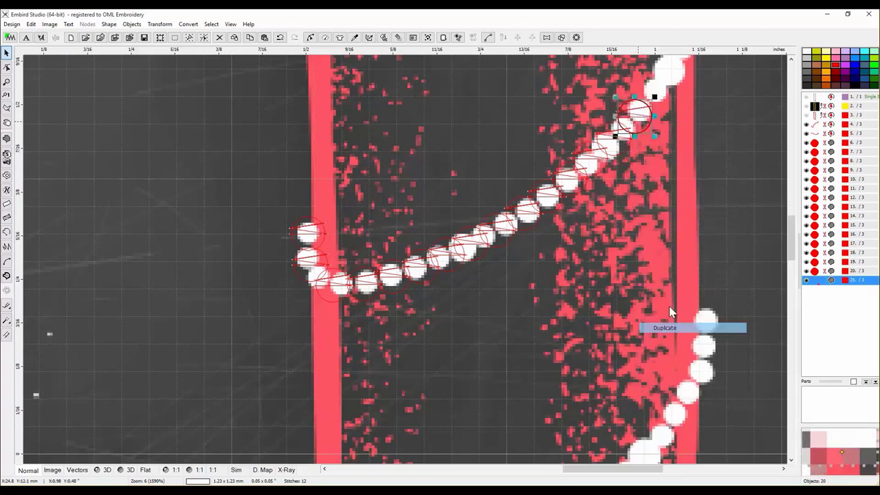
drag(641, 155, 654, 95)
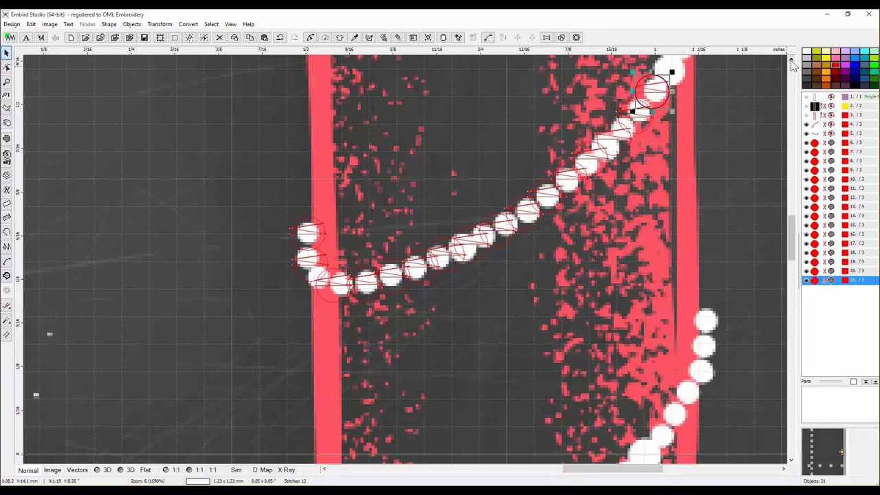
Add two duplicates of the circle over the next two beads, where the upper garland crosses the candle's right edge
click(791, 60)
click(790, 60)
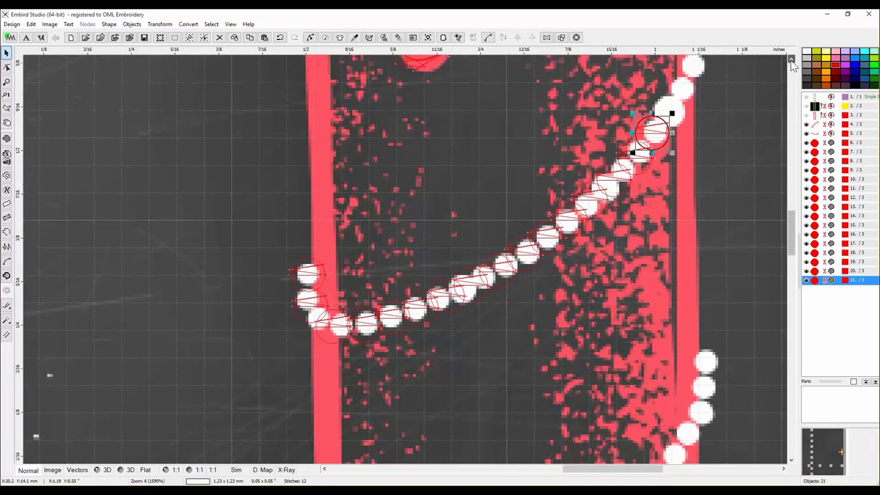
click(791, 60)
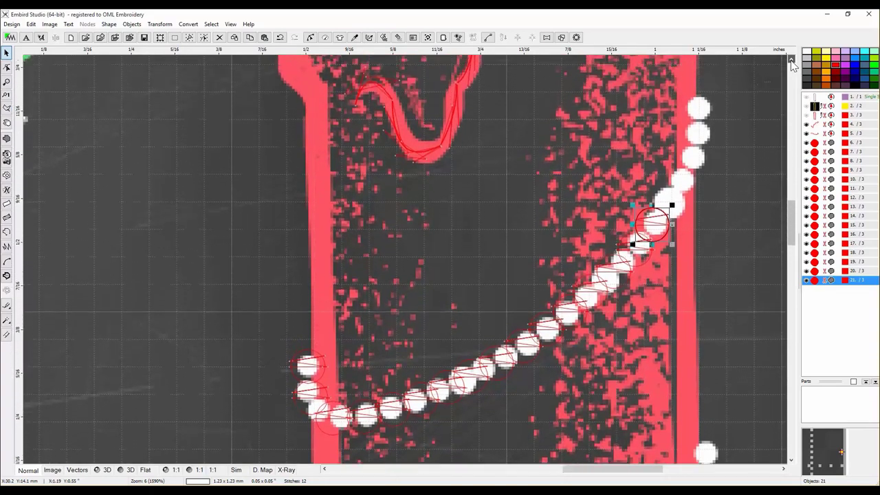
right_click(662, 218)
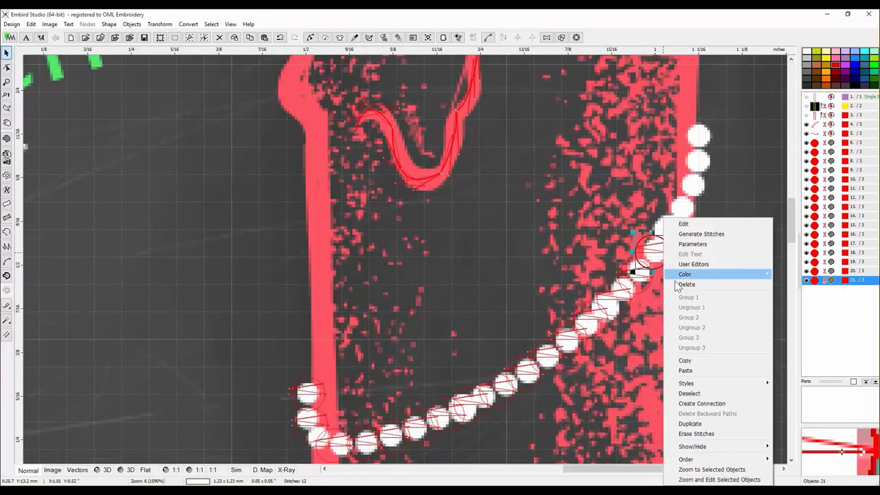
click(690, 423)
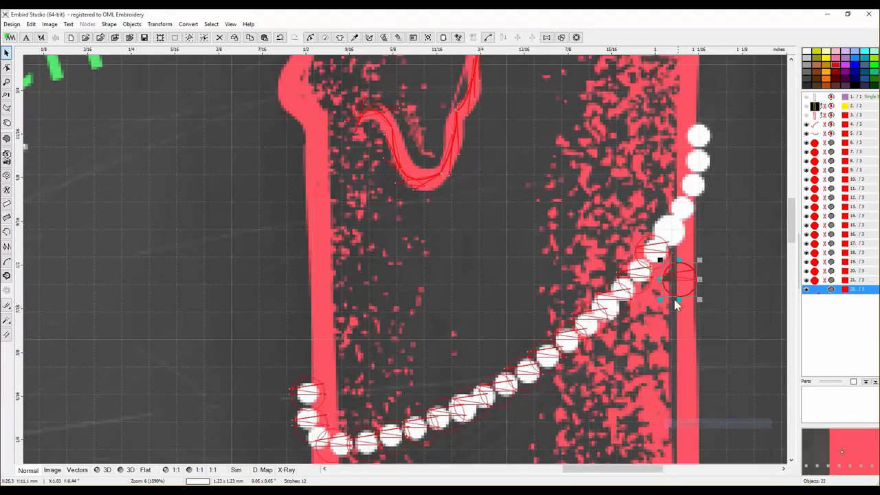
drag(672, 277, 677, 237)
right_click(672, 217)
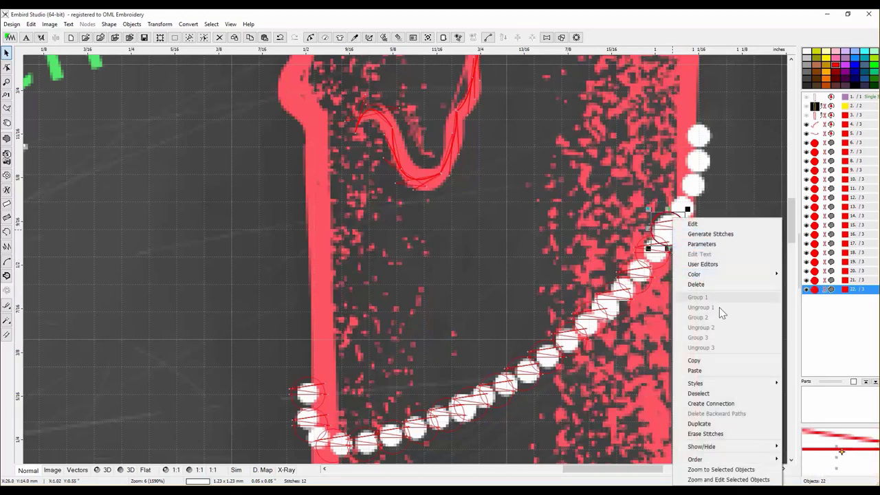
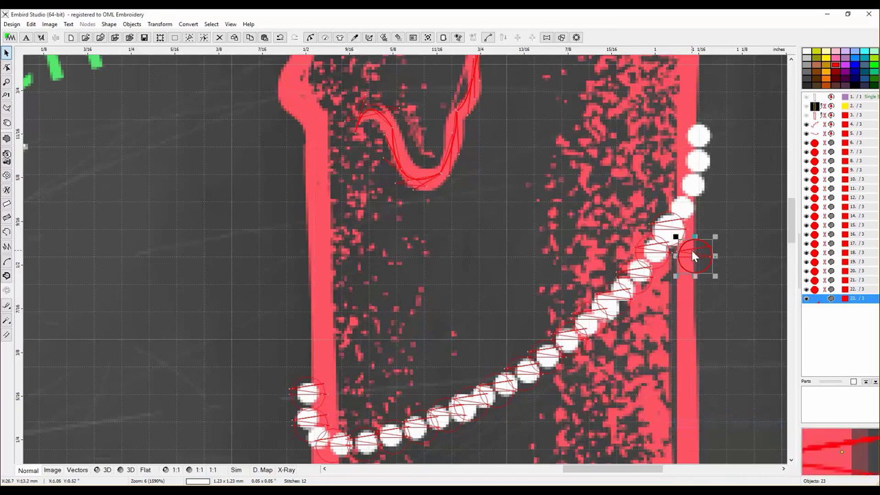
click(680, 202)
Duplicate the circle onto the two beads below the topmost one at the upper garland's right end, outside the previous duplicates
right_click(679, 200)
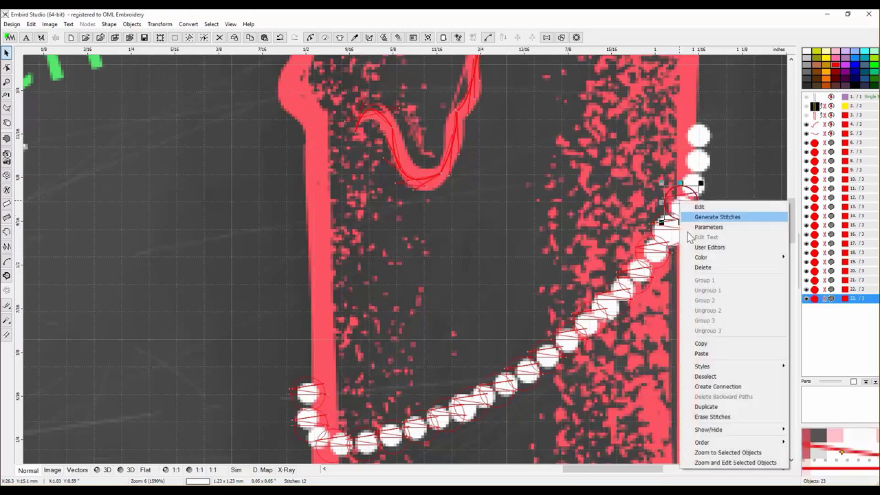
click(715, 410)
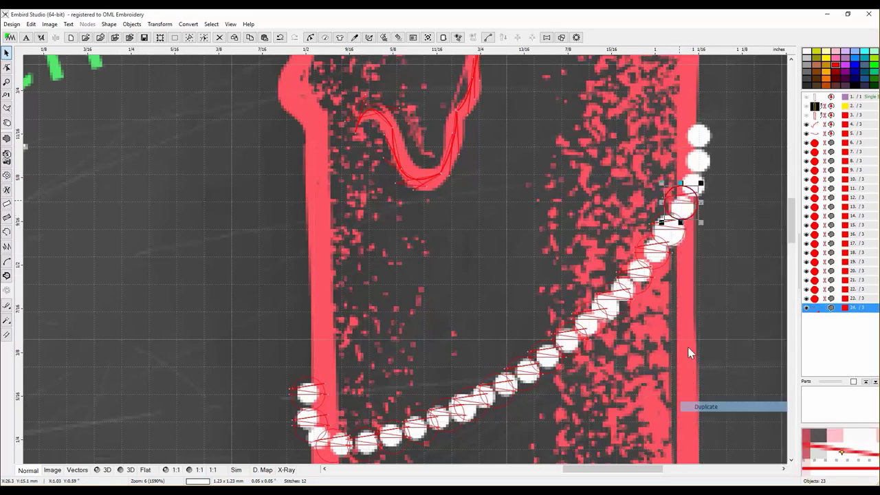
click(693, 187)
right_click(690, 186)
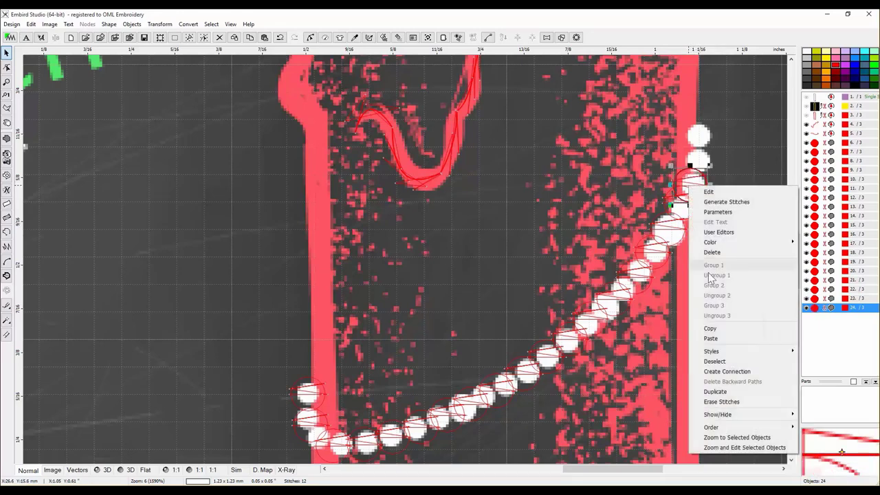
click(715, 391)
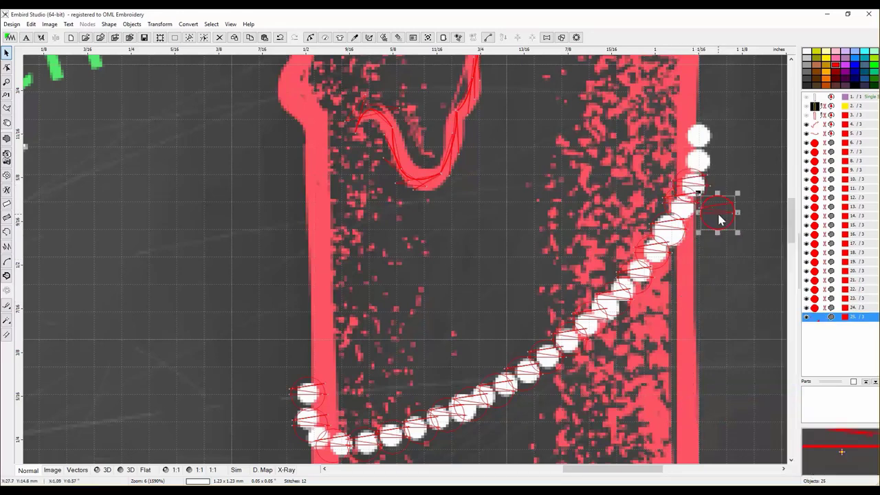
drag(709, 189, 696, 163)
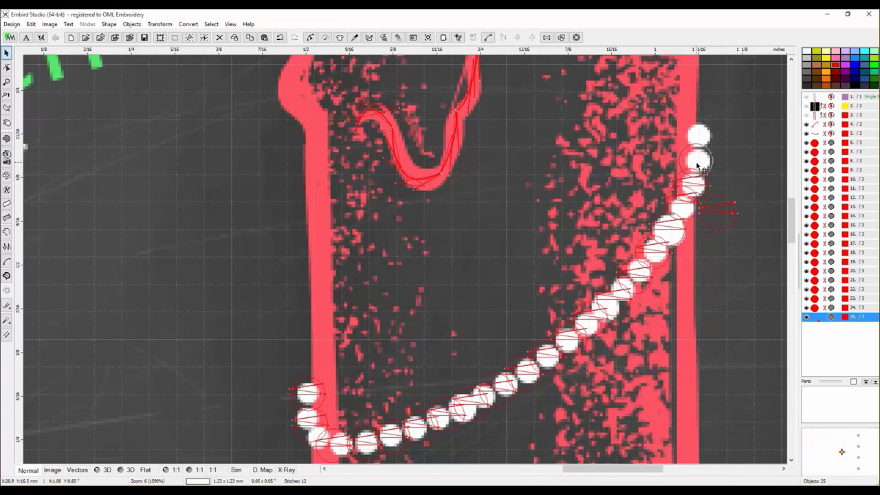
Duplicate the circle onto the topmost bead at the upper garland's right end and clear the selection
click(697, 167)
right_click(697, 165)
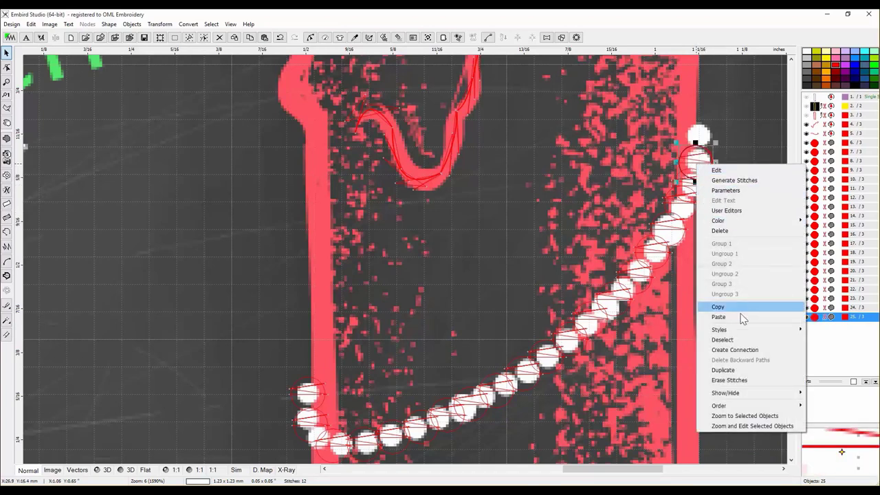
click(724, 370)
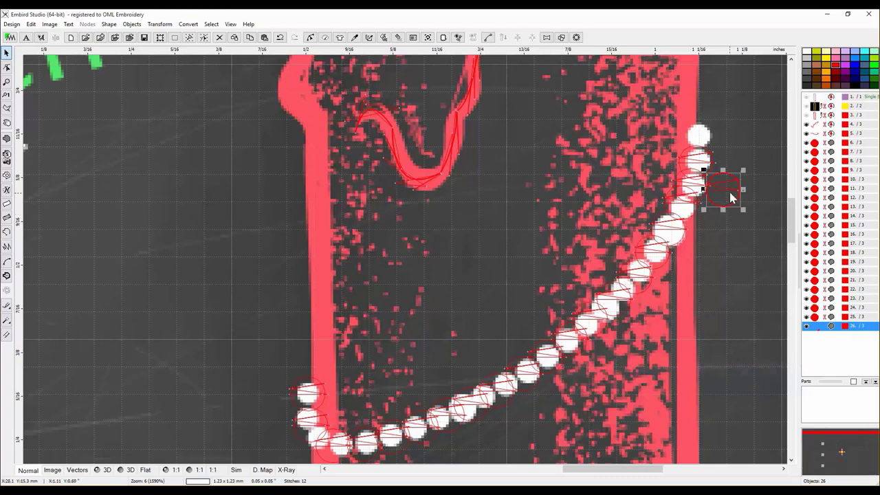
drag(715, 167, 705, 143)
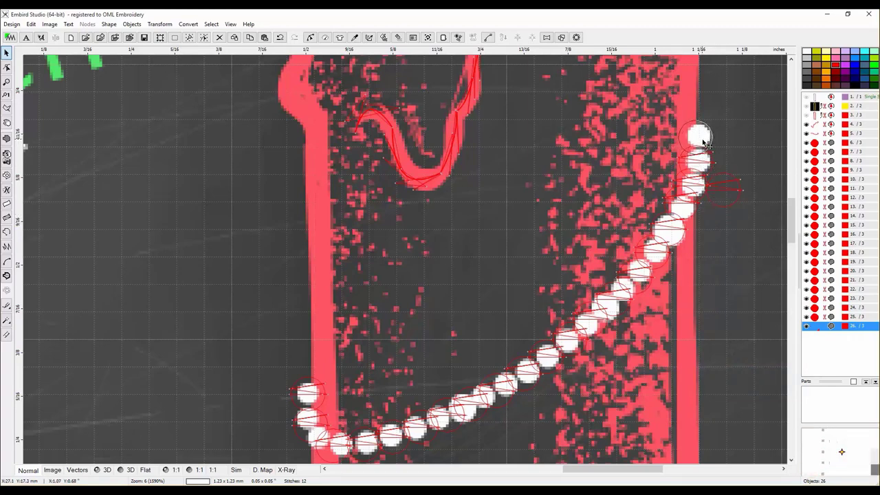
click(564, 220)
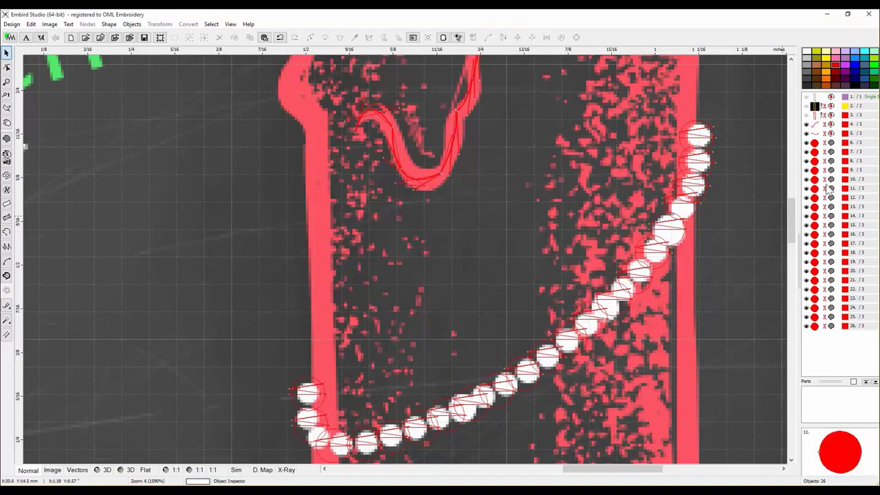
Check the upper garland and wax details in a 3D stitch preview of the whole candle and return to the normal view
scroll(534, 315, down, 1)
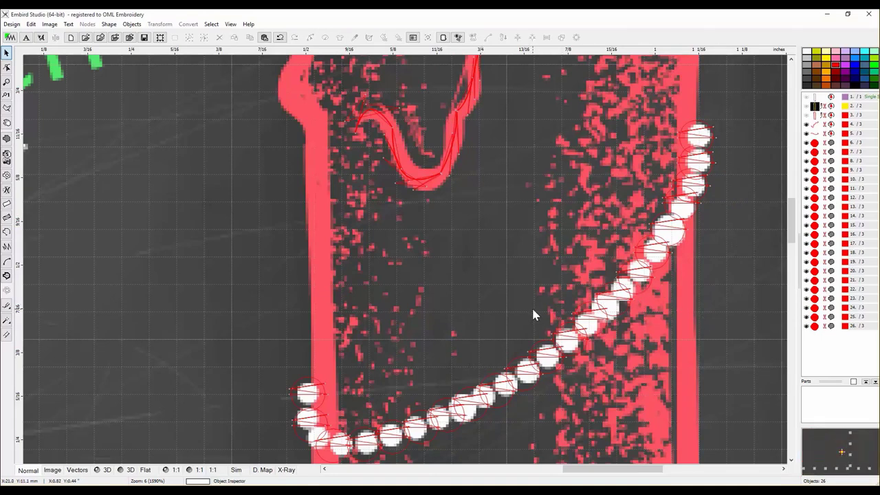
scroll(533, 315, down, 1)
scroll(535, 315, down, 2)
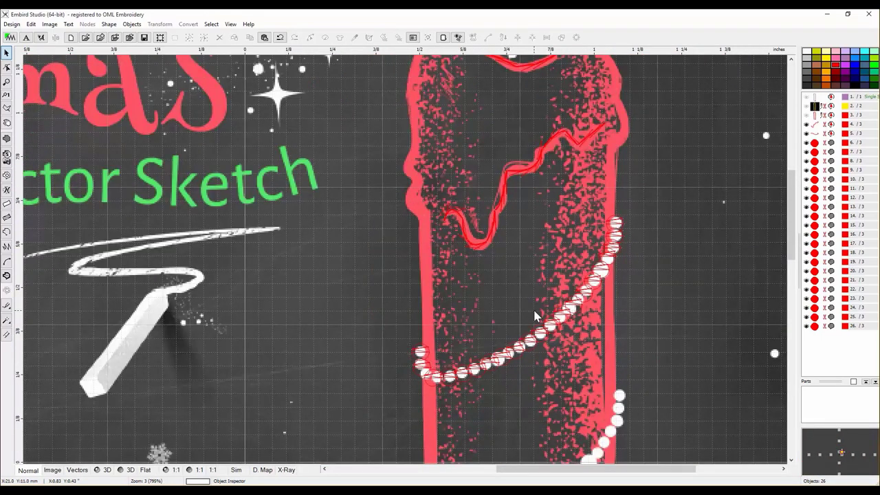
scroll(534, 315, down, 1)
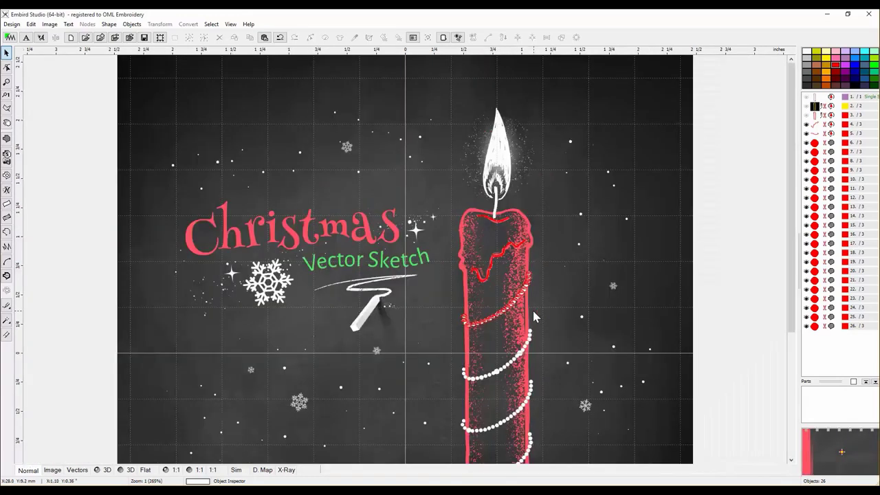
click(107, 471)
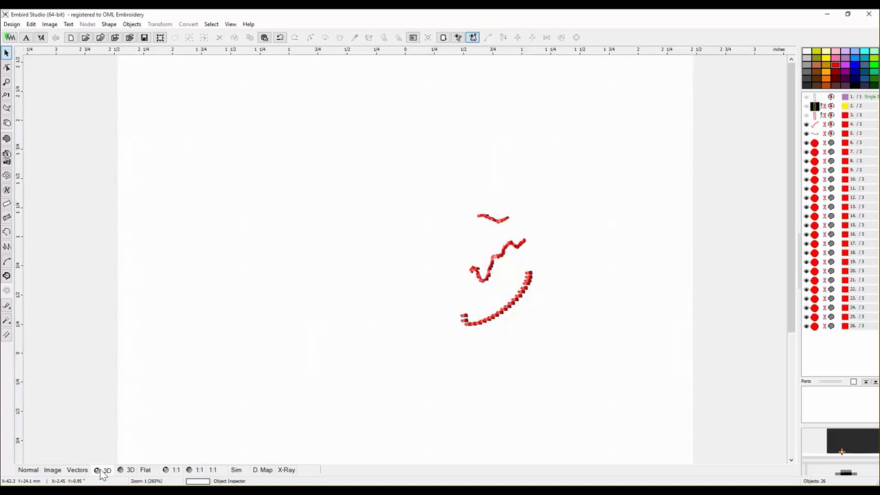
click(102, 469)
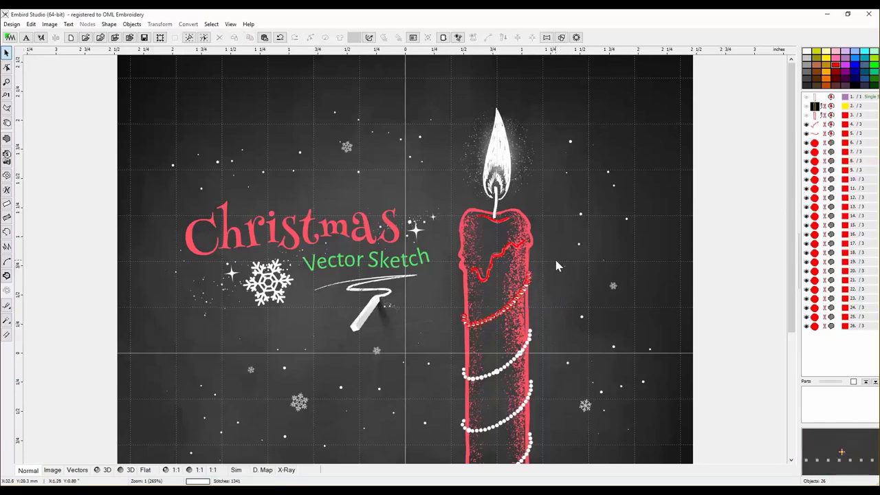
Select all the garland circles, objects 6 to 26, and combine them with Group 1
drag(437, 296, 548, 379)
click(561, 304)
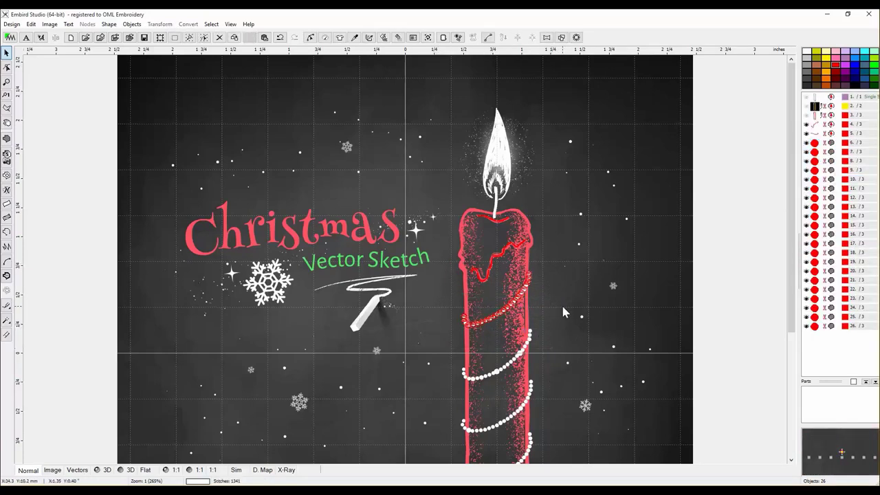
drag(814, 142, 829, 325)
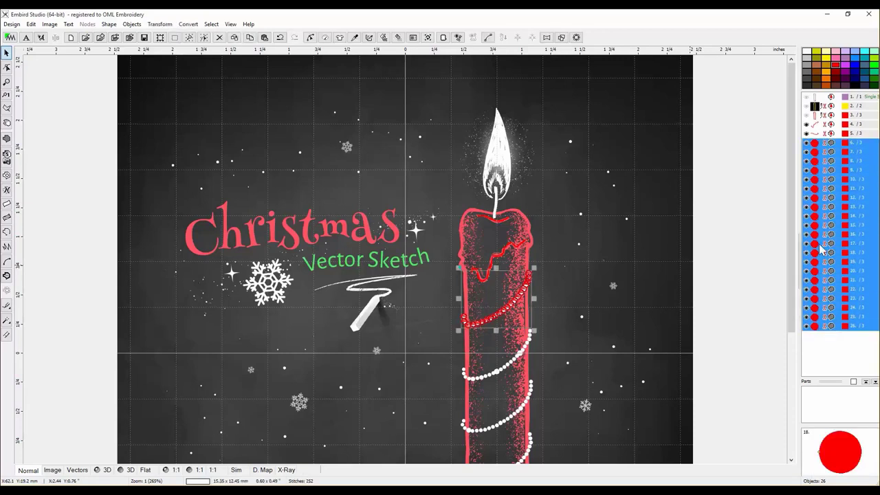
right_click(615, 250)
click(654, 298)
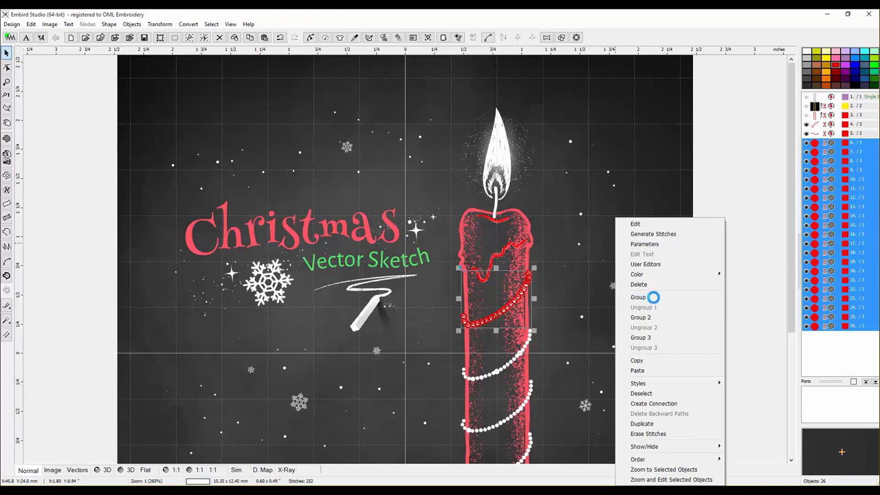
Enlarge the grouped garland to about 17.63 x 14.30 mm and generate its stitches
drag(534, 330, 545, 338)
drag(537, 304, 535, 297)
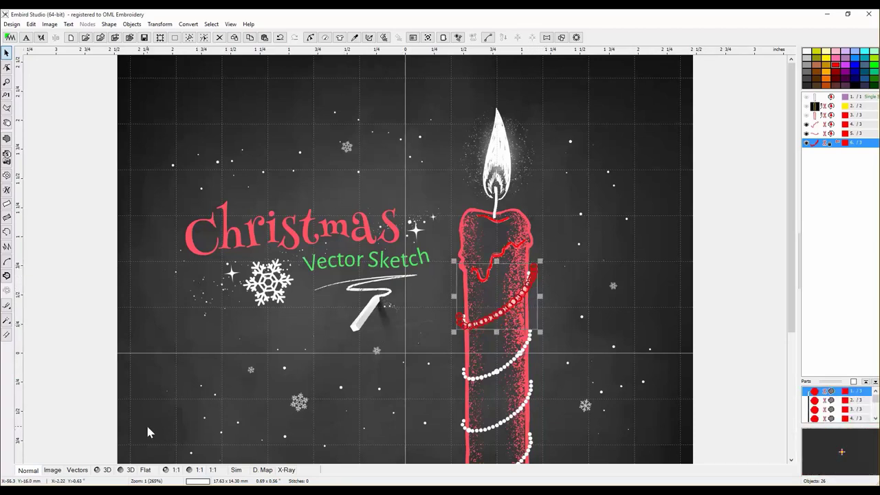
click(104, 470)
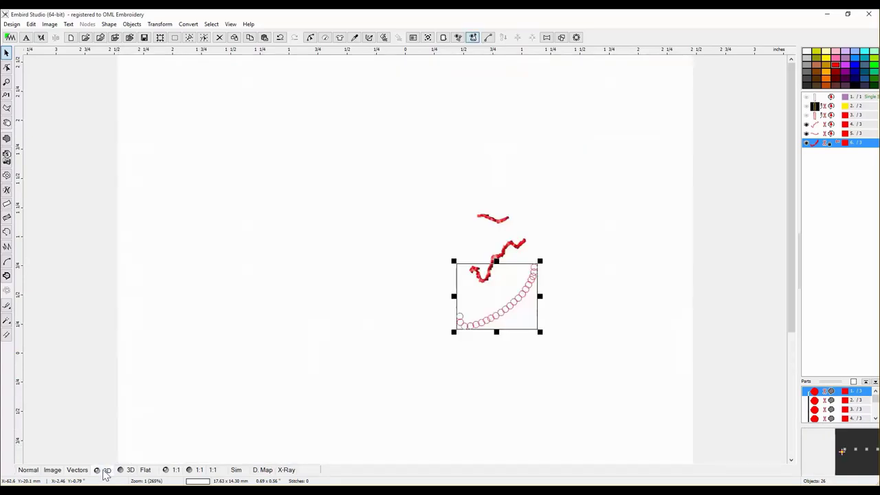
click(27, 470)
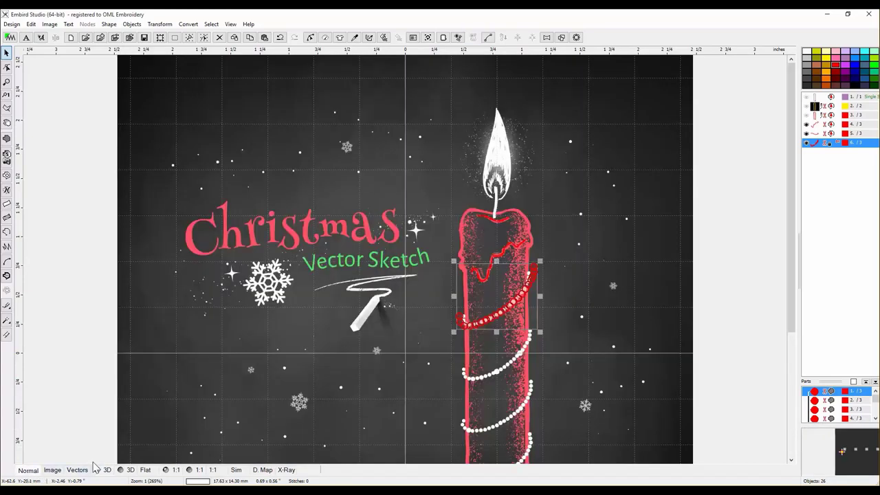
right_click(509, 311)
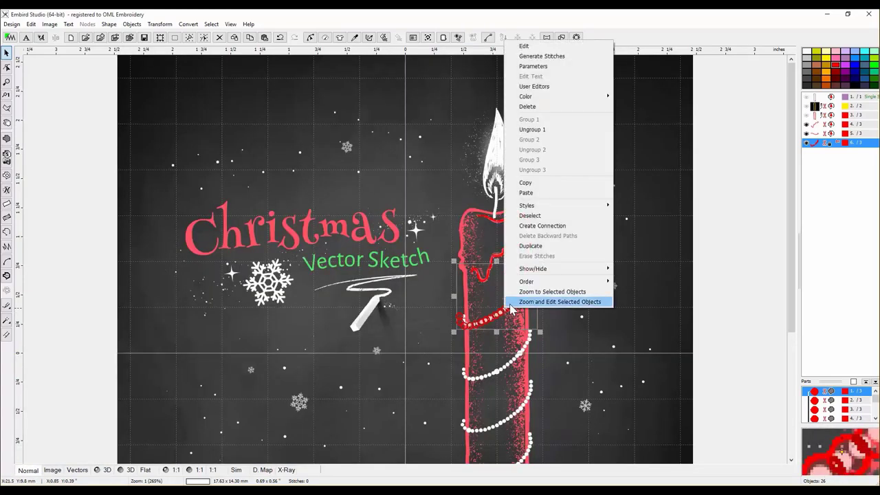
click(551, 57)
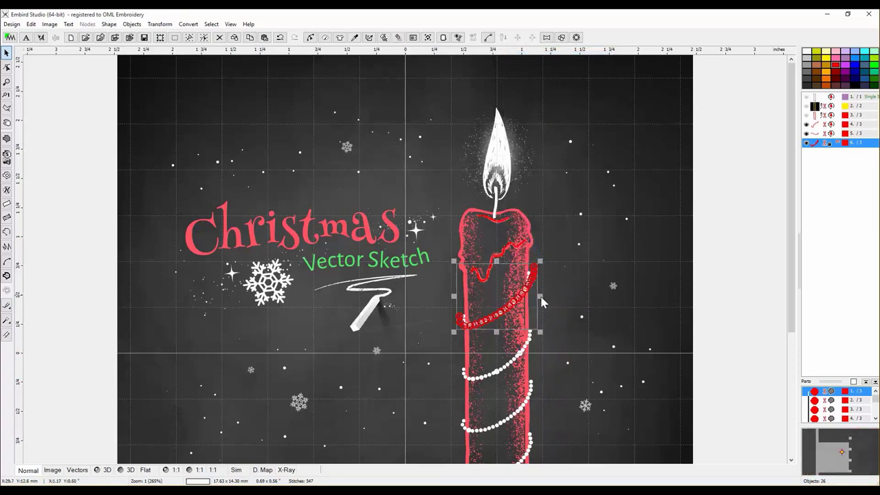
Check the grouped garland in a 3D stitch preview and narrow it to about 15.73 x 14.30 mm
click(107, 470)
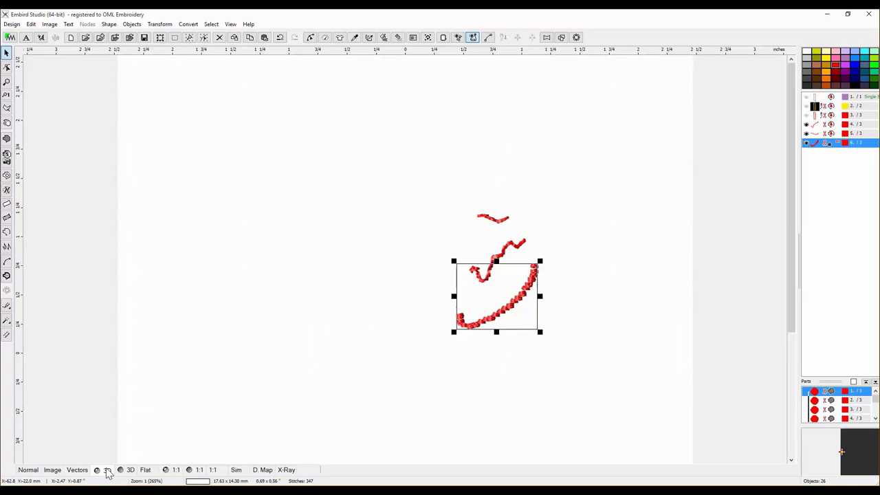
click(28, 470)
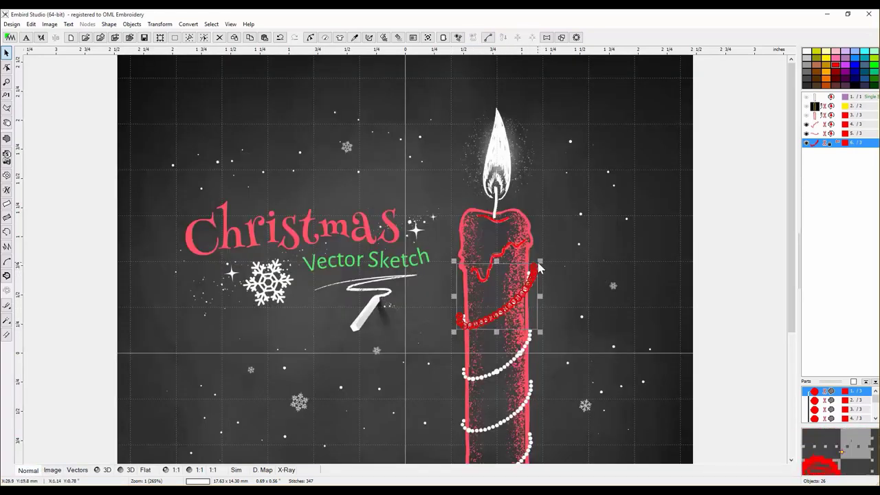
drag(542, 301, 532, 297)
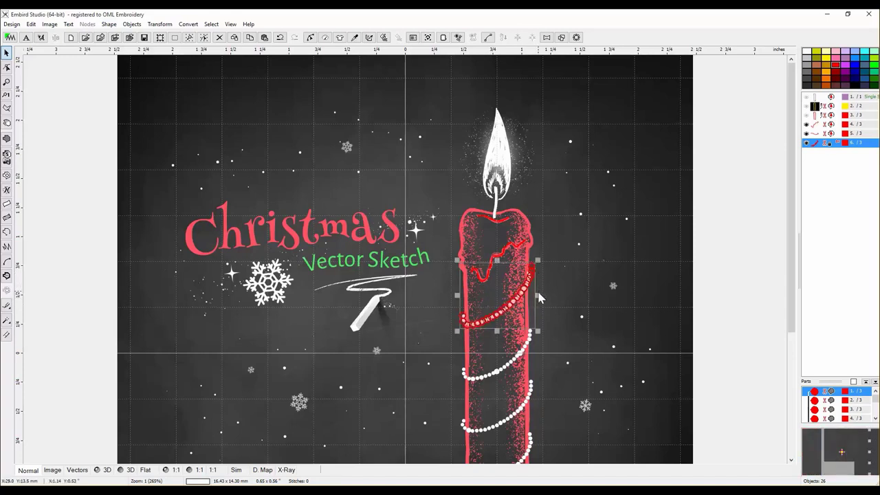
drag(537, 295, 532, 295)
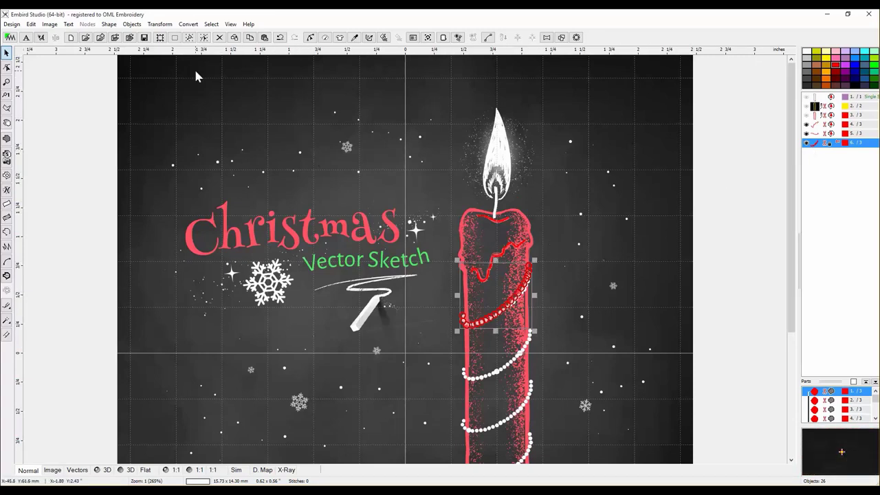
Merge the grouped garland circles into one shape with Union and delete the original circle group
click(159, 25)
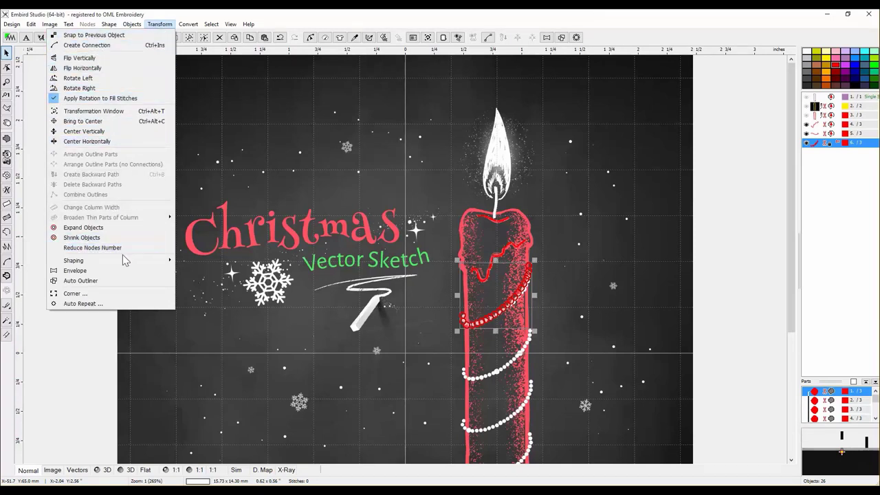
mouse_move(160, 264)
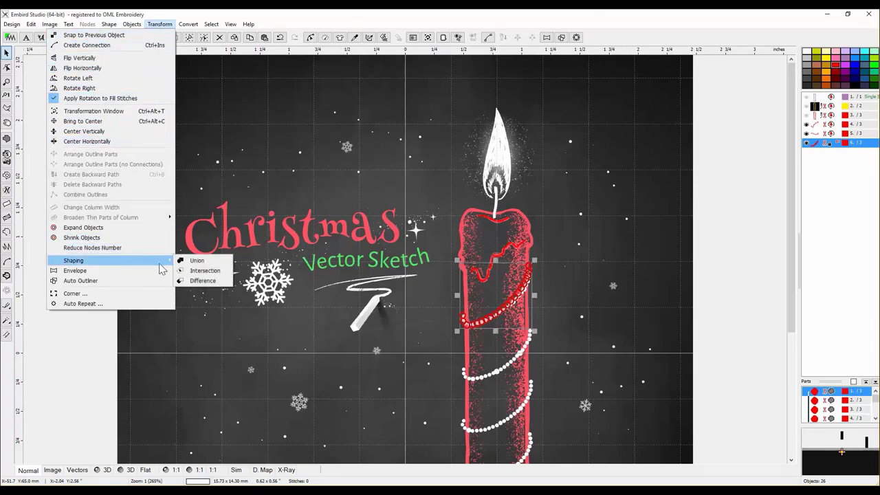
click(199, 271)
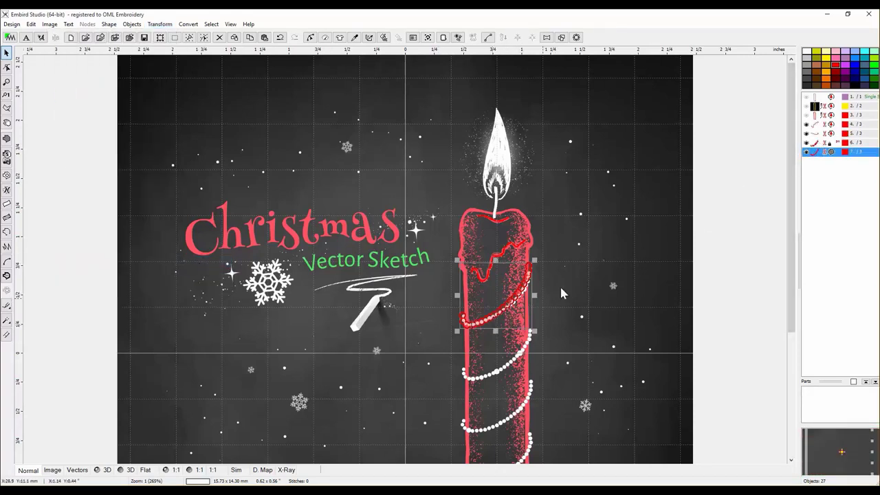
click(818, 143)
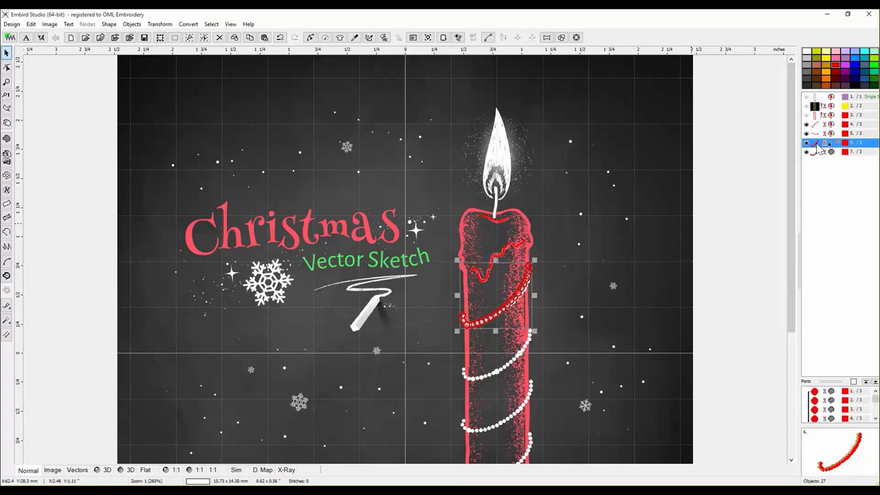
right_click(818, 146)
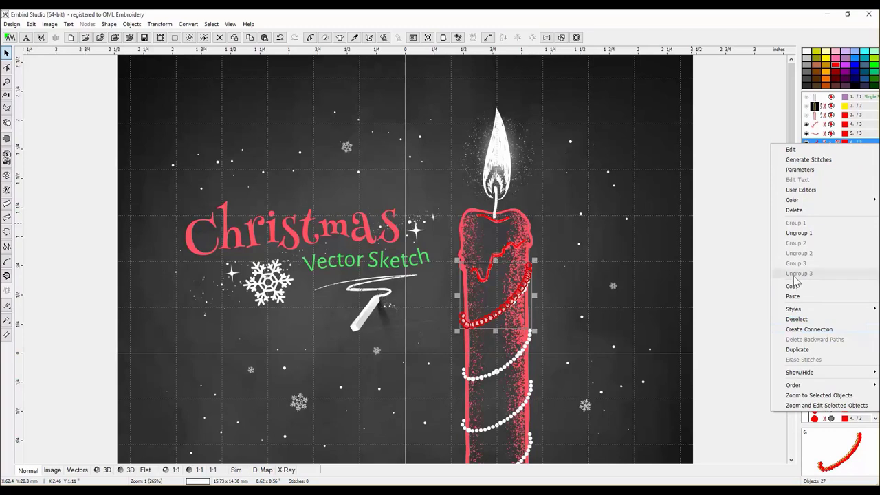
click(794, 209)
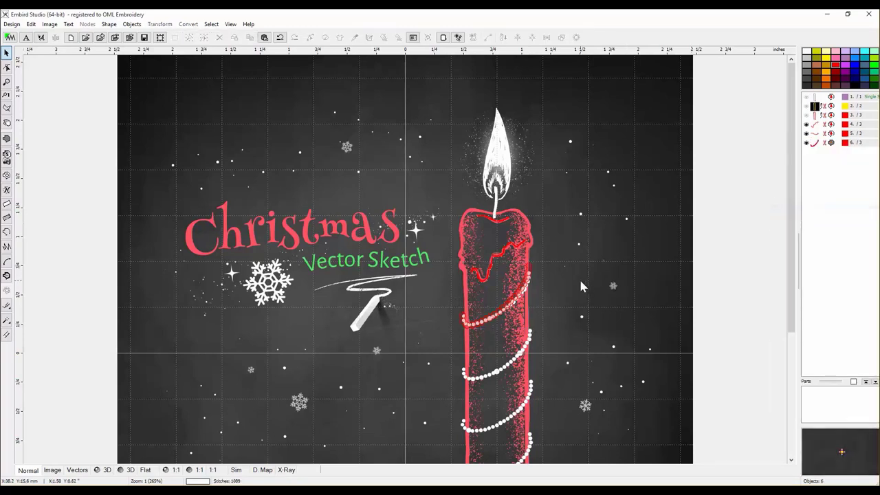
Show the hidden candle outlines, objects 2 and 3, and generate stitches for the merged garland
click(528, 275)
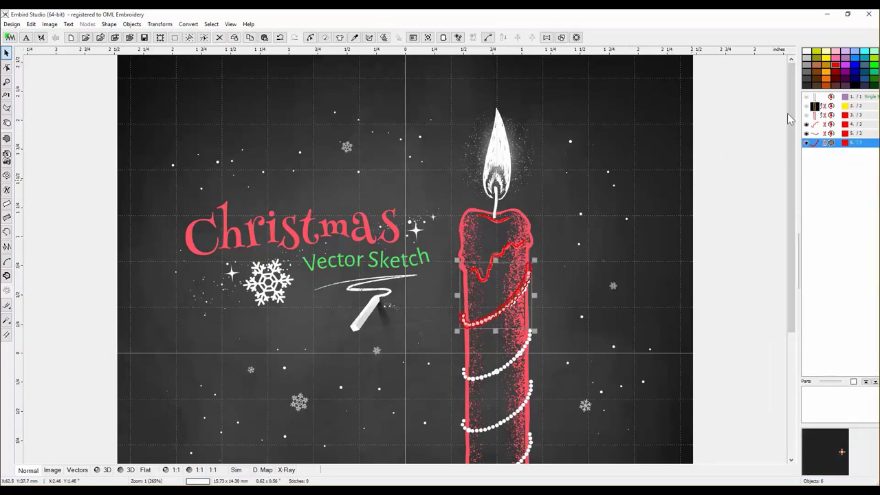
click(808, 115)
click(807, 98)
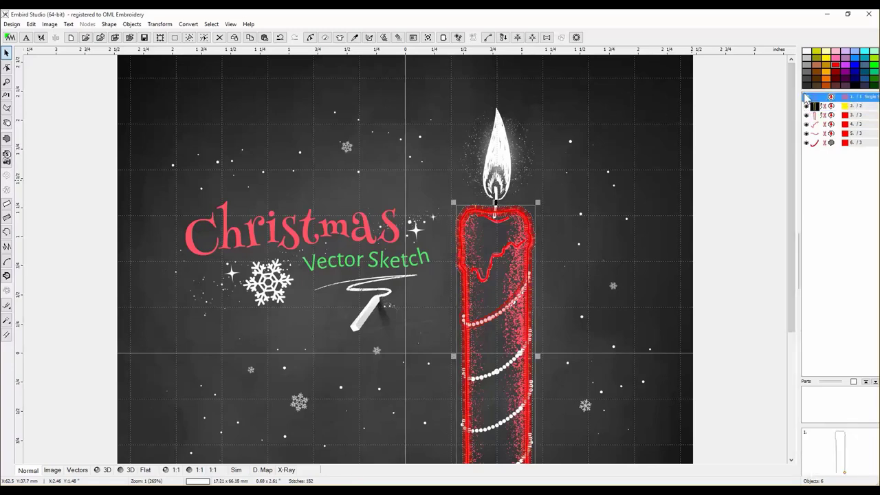
click(505, 313)
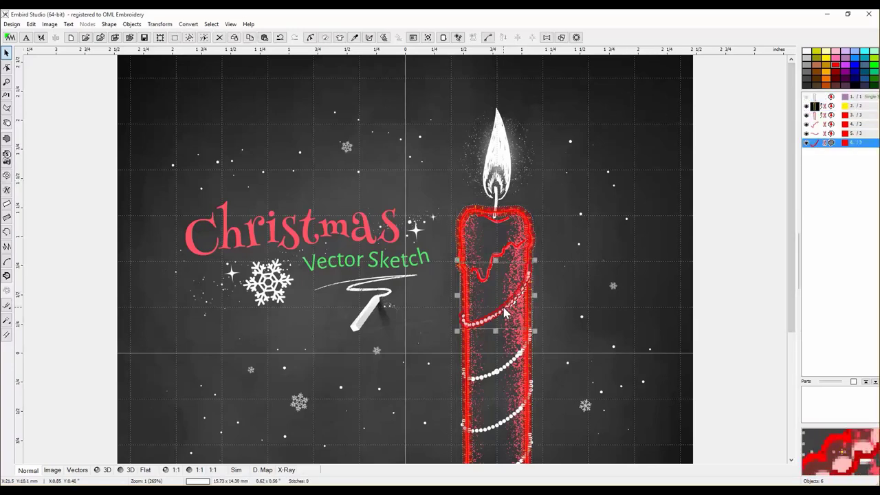
right_click(506, 312)
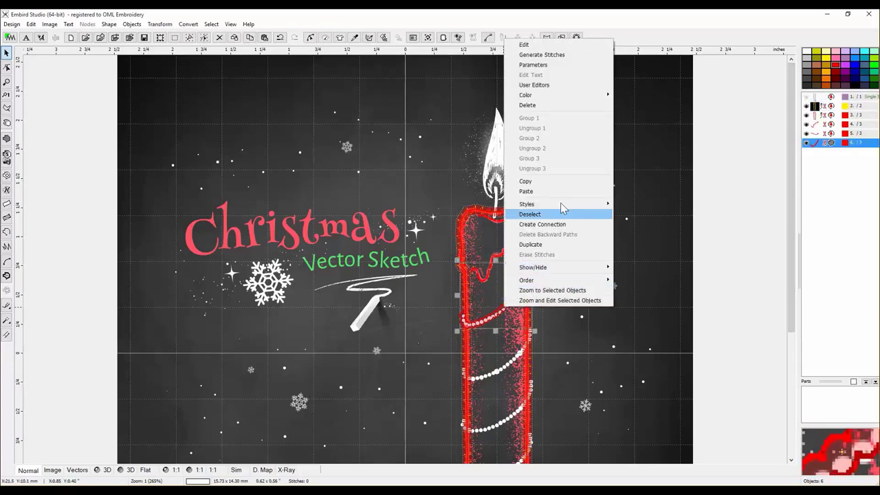
click(542, 55)
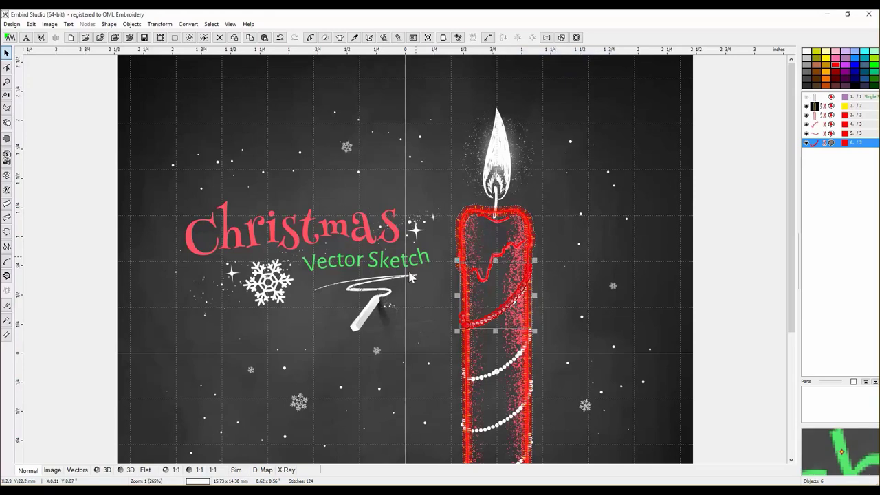
Examine the merged garland against the candle outline in a 3D stitch preview and return to the normal view
click(103, 471)
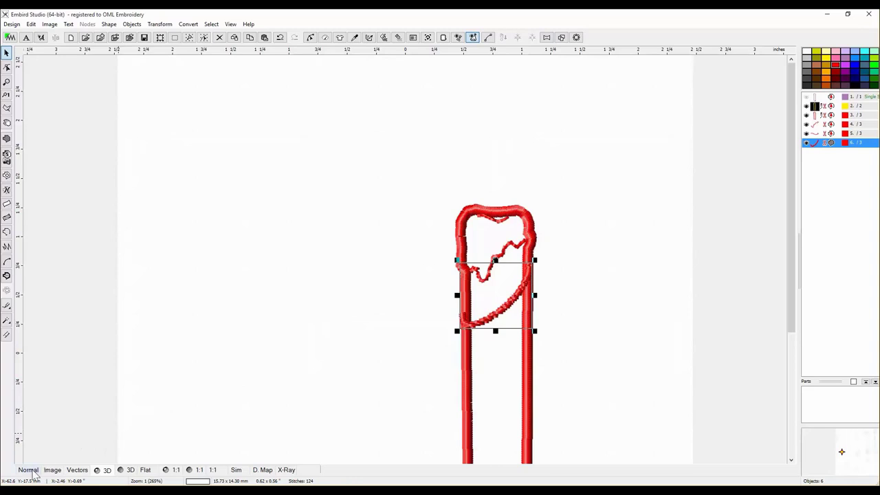
scroll(335, 387, down, 2)
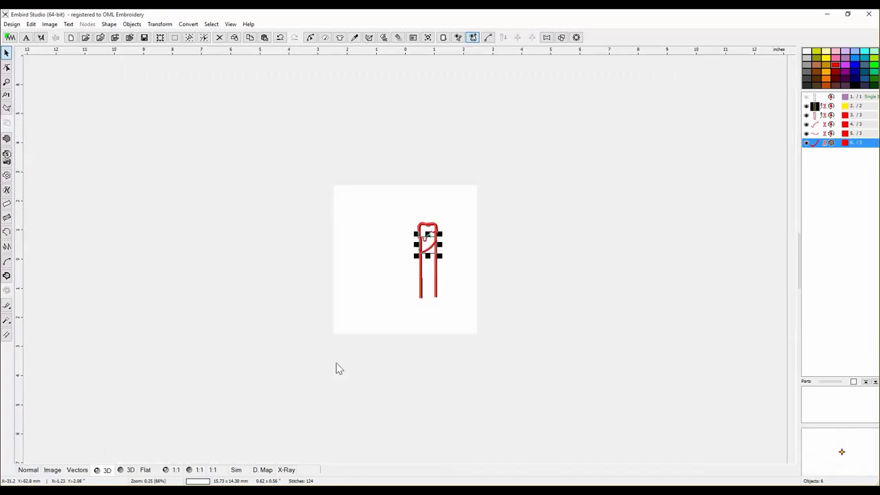
scroll(358, 277, up, 1)
scroll(427, 198, up, 1)
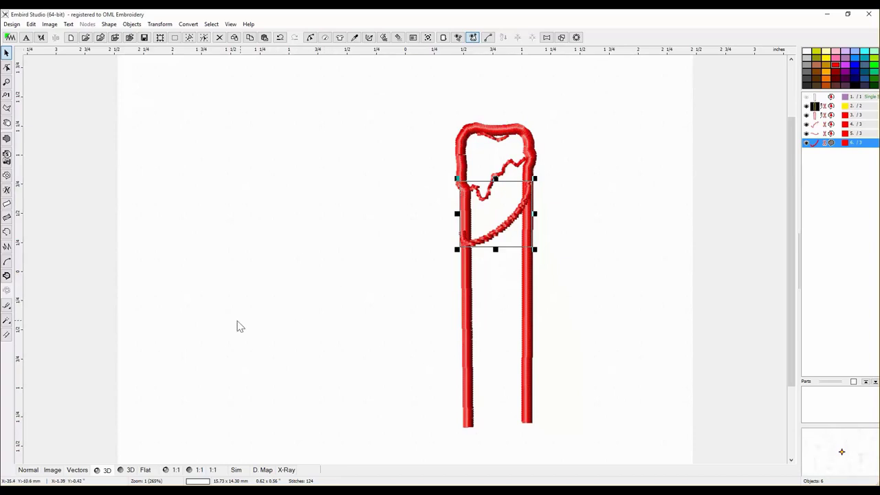
click(28, 470)
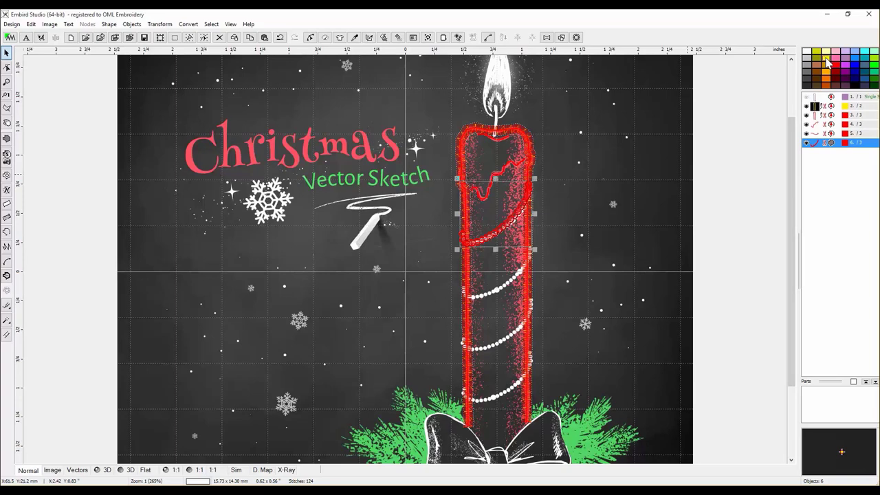
Recolor the merged garland yellow and place a duplicate of it over the second bead strand
click(820, 148)
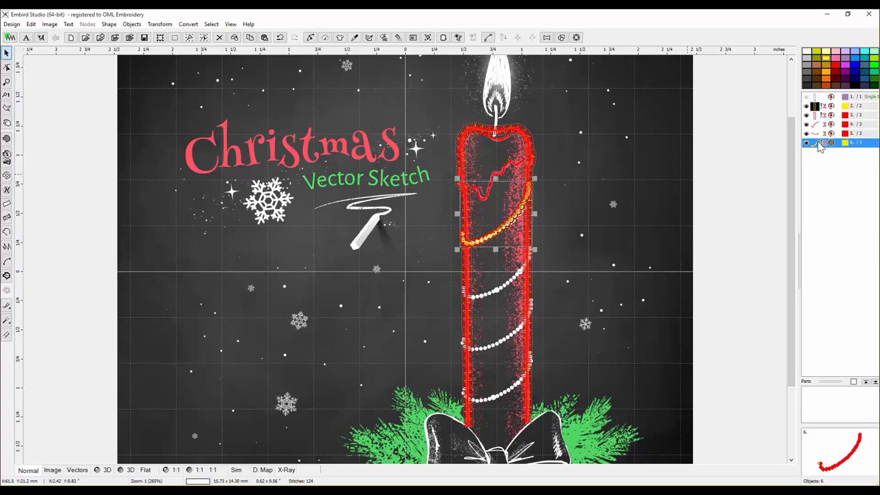
right_click(500, 232)
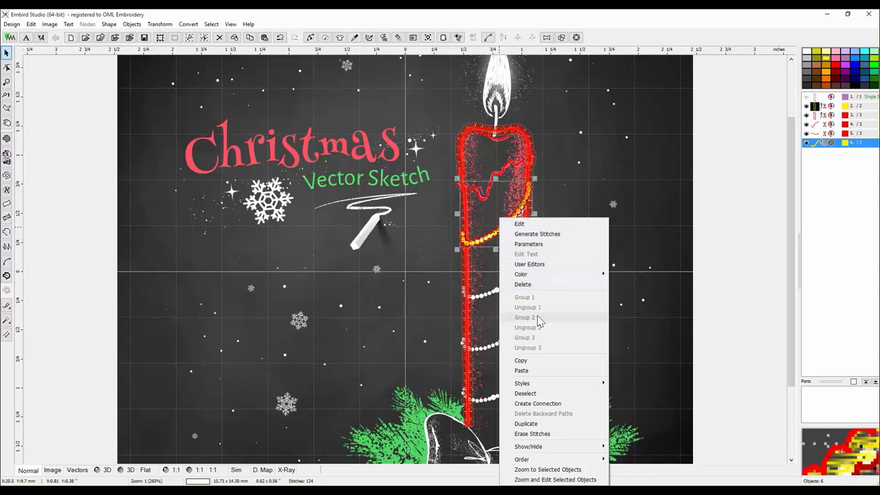
click(536, 424)
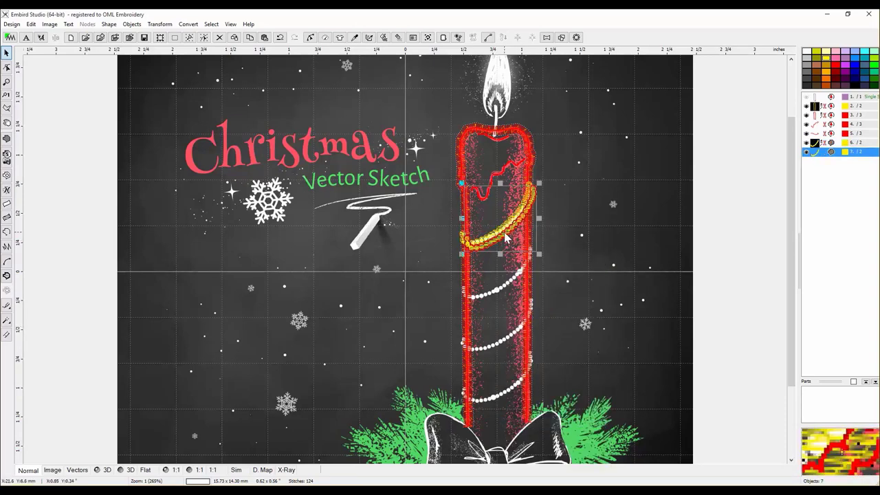
drag(510, 285, 504, 291)
Duplicate the yellow garland onto the third and fourth bead strands and clear the selection
right_click(502, 291)
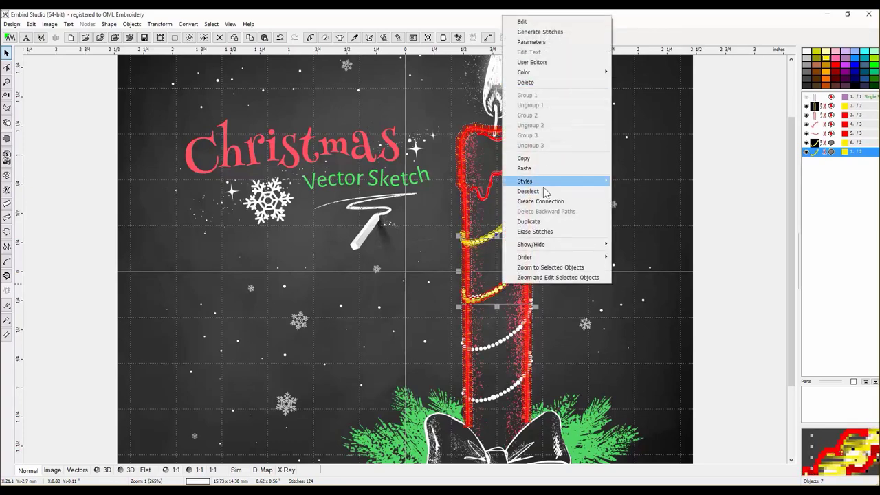
click(571, 222)
drag(508, 295, 509, 343)
right_click(509, 344)
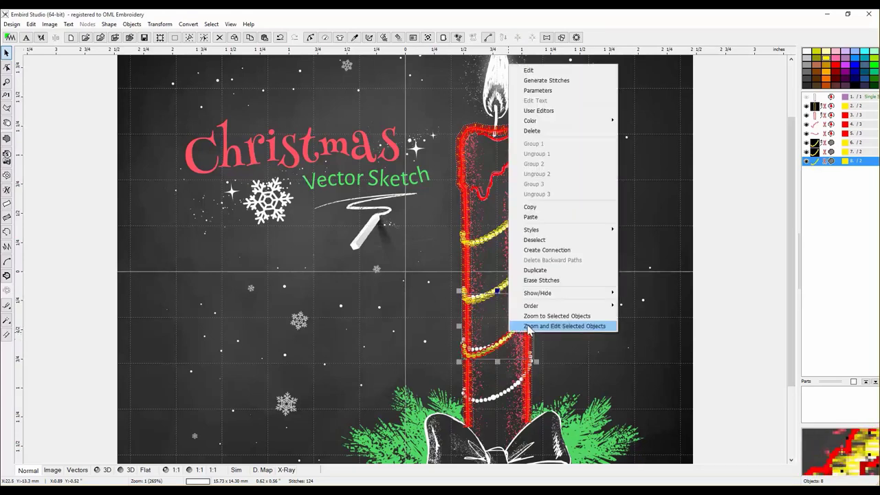
click(570, 269)
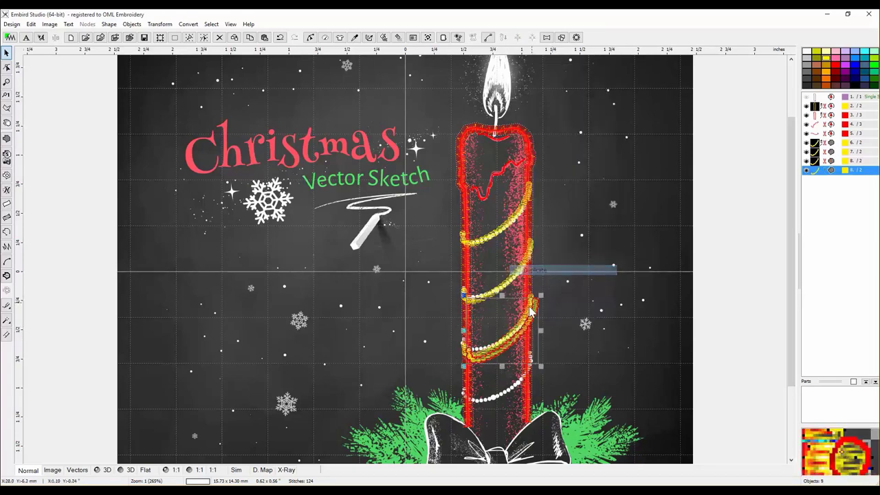
drag(521, 342, 521, 390)
click(590, 334)
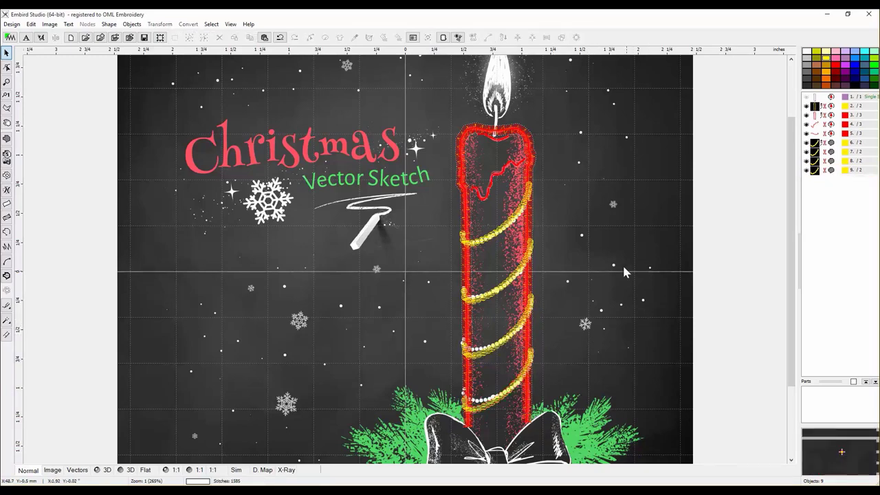
Check all four garlands in a 3D stitch preview and return to the normal view at the flame
click(97, 471)
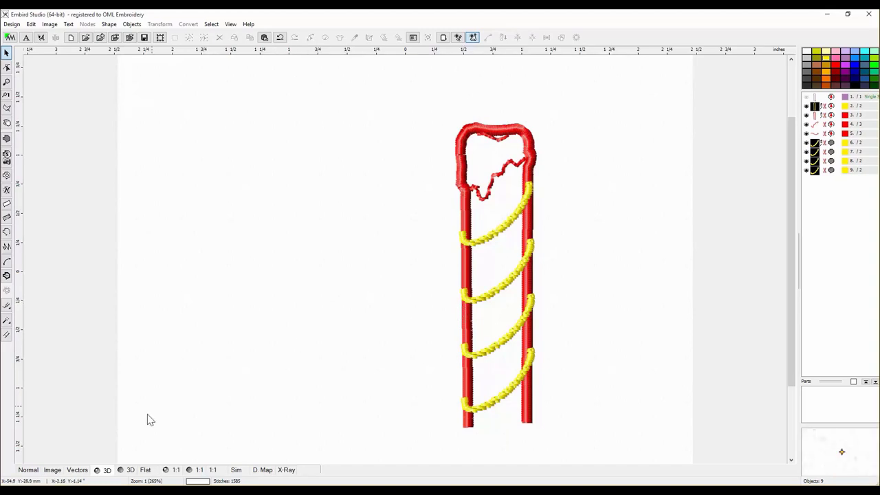
click(29, 470)
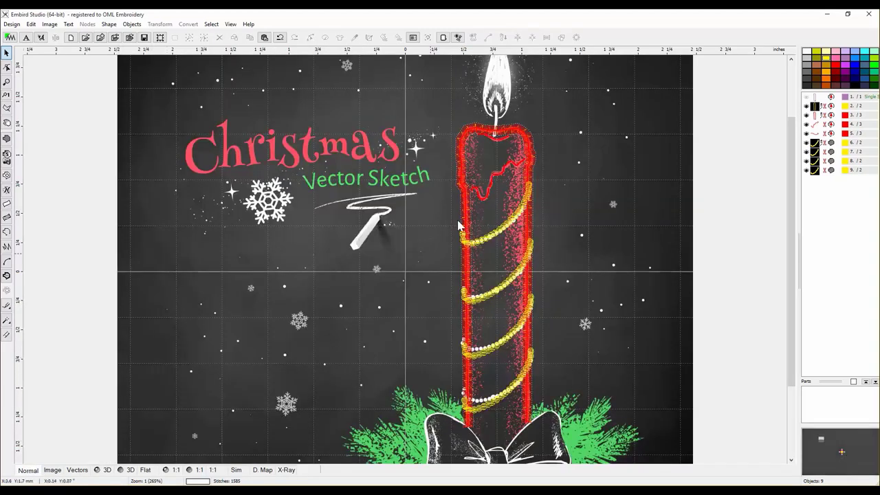
drag(794, 131, 796, 63)
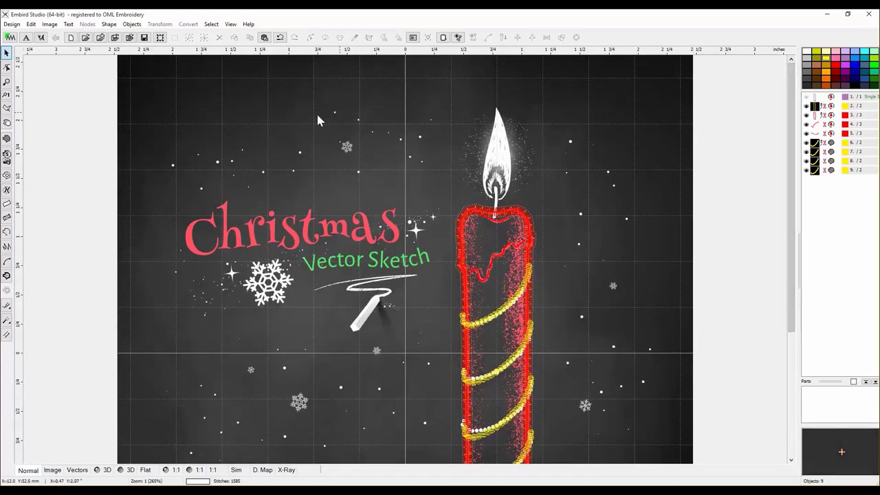
click(7, 138)
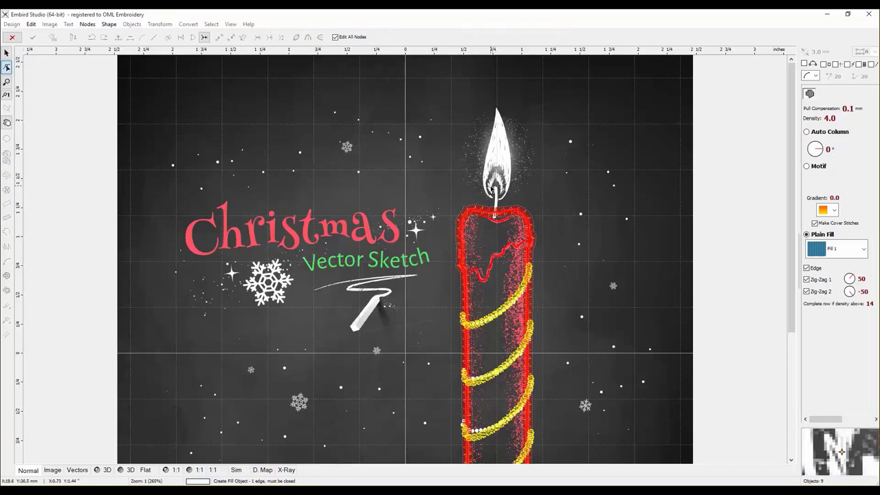
drag(492, 187, 495, 187)
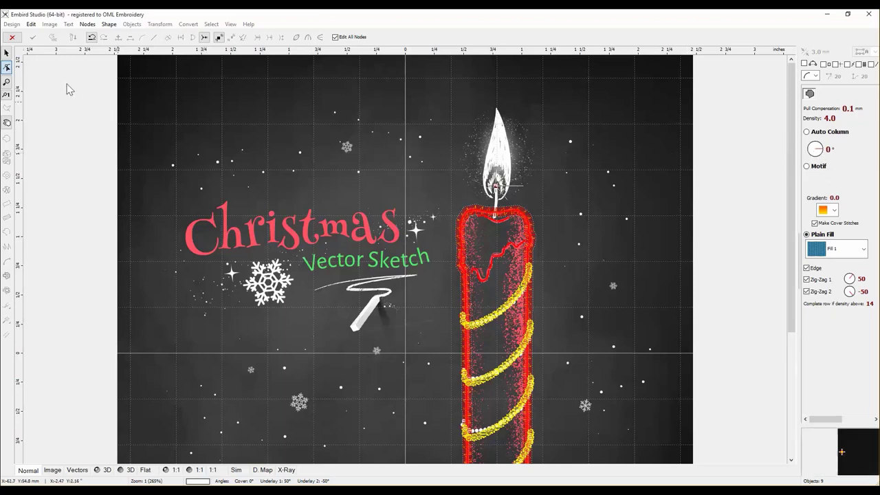
click(7, 52)
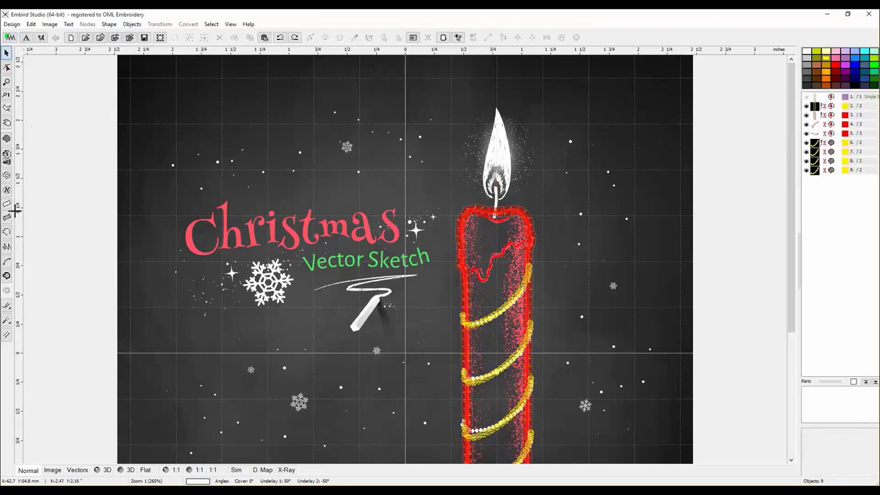
Digitize the candle wick as a Sketch outline object from the flame's base down to the candle top and generate its stitches
click(7, 232)
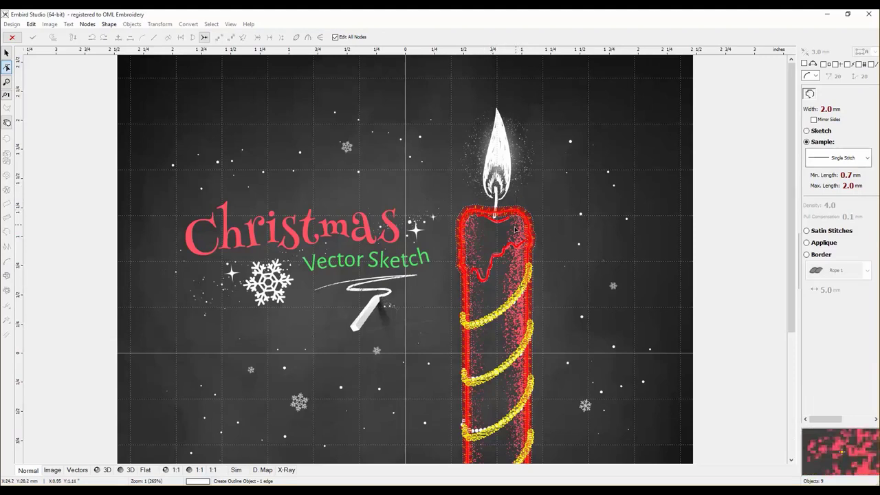
click(497, 189)
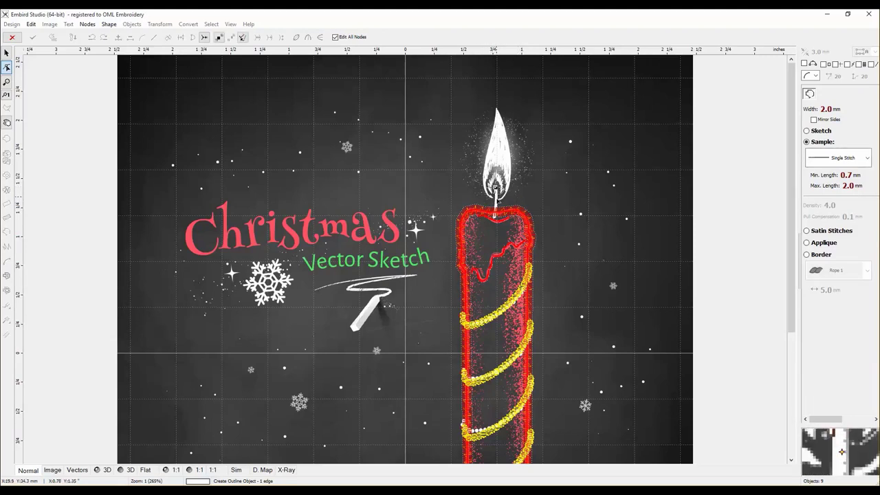
click(494, 218)
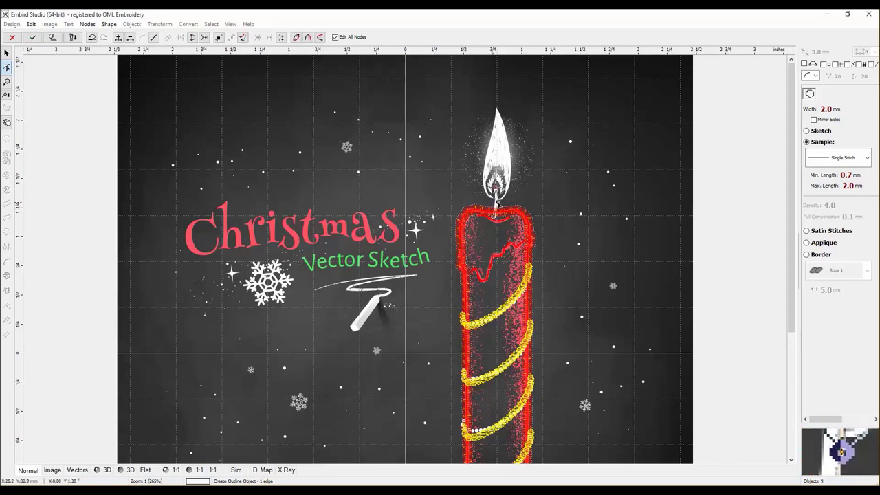
click(808, 132)
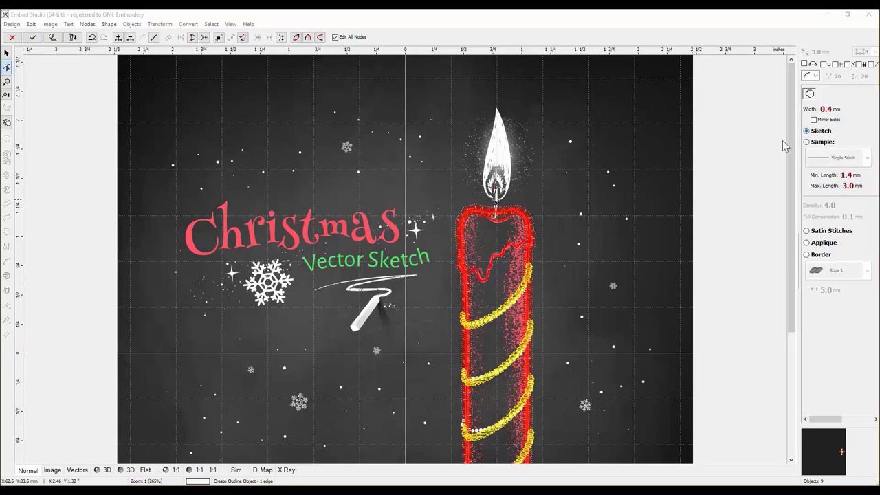
click(53, 38)
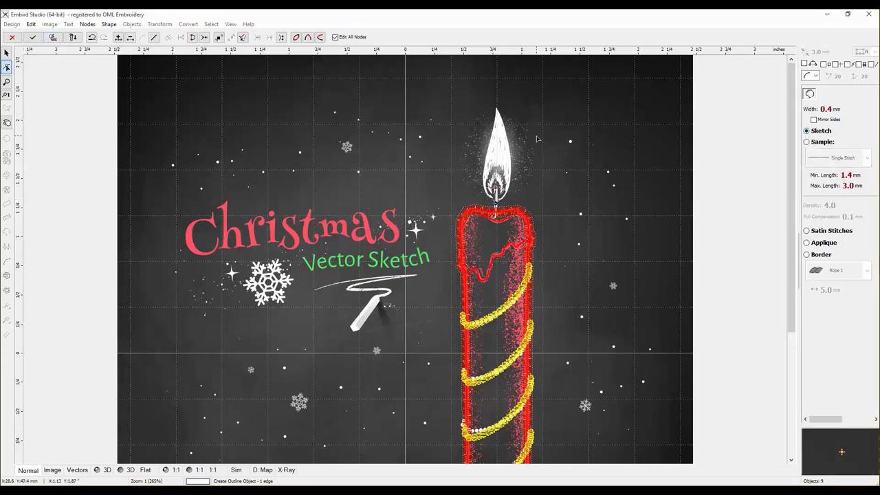
click(53, 37)
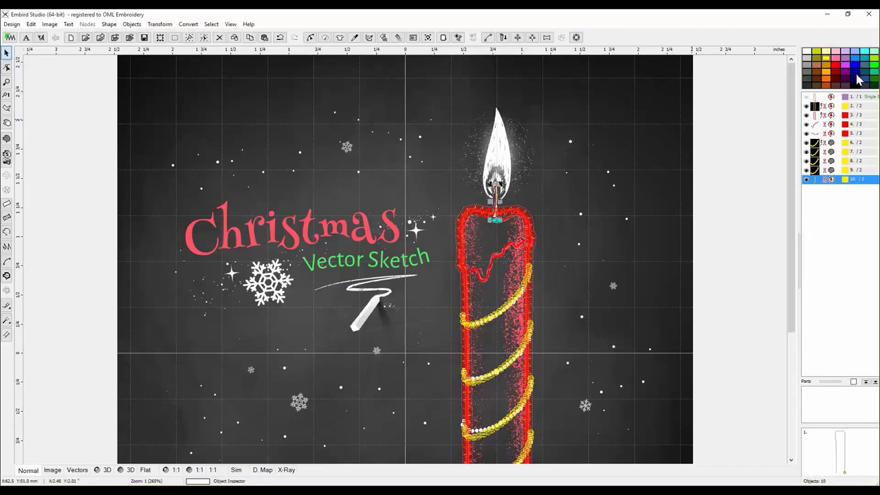
Recolor the wick black, clear the selection and check it in a 3D stitch preview before returning to the normal view
mouse_move(816, 180)
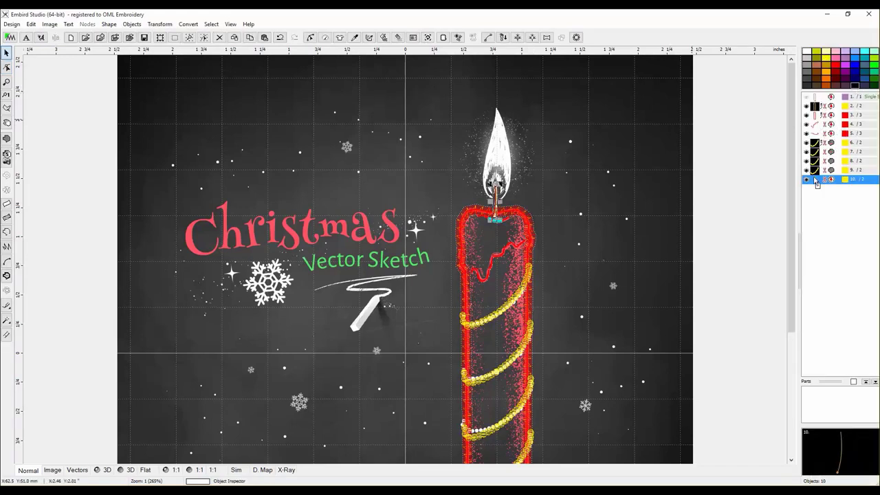
click(615, 198)
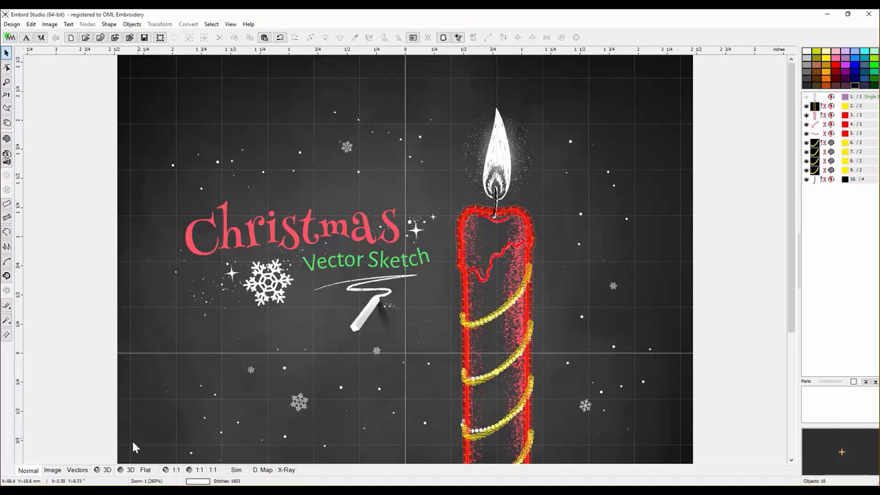
click(98, 471)
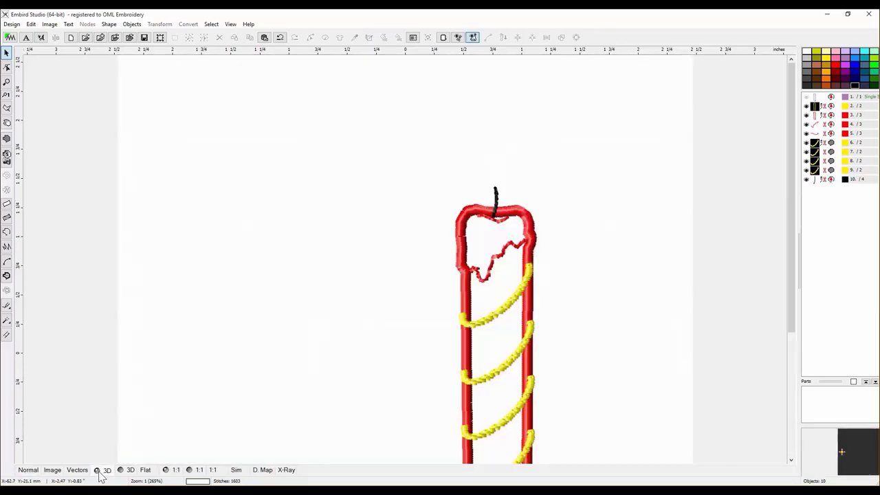
click(26, 472)
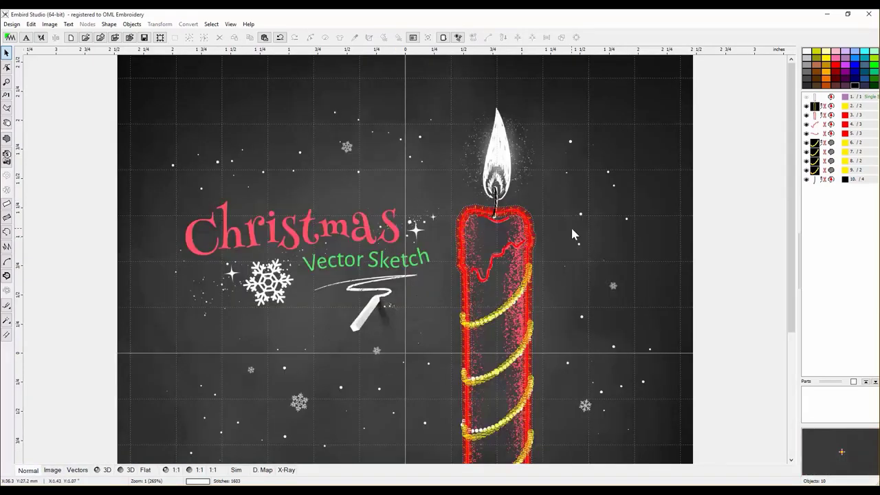
Trace the flame as a closed fill object, generate its stitches and recolor it orange
click(6, 138)
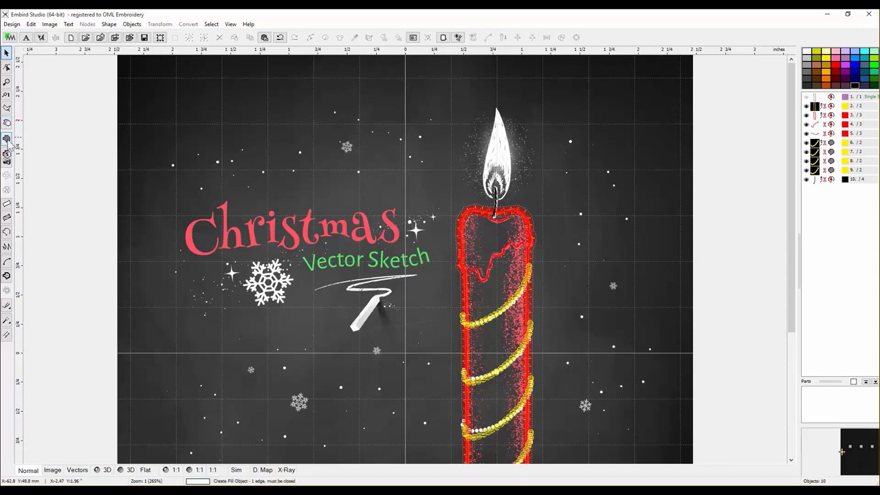
click(496, 108)
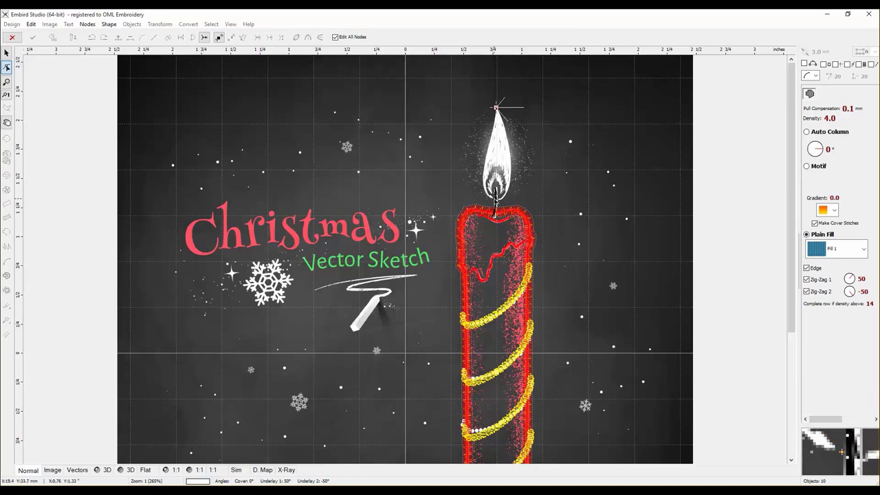
click(495, 202)
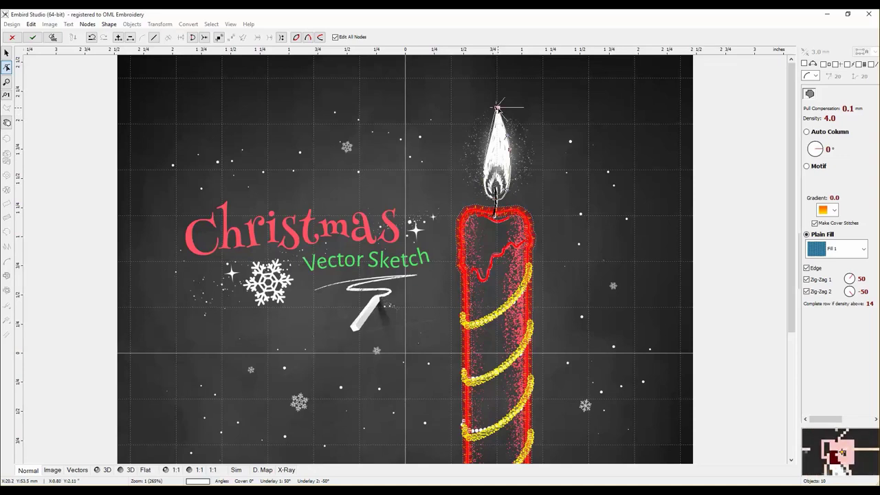
click(53, 37)
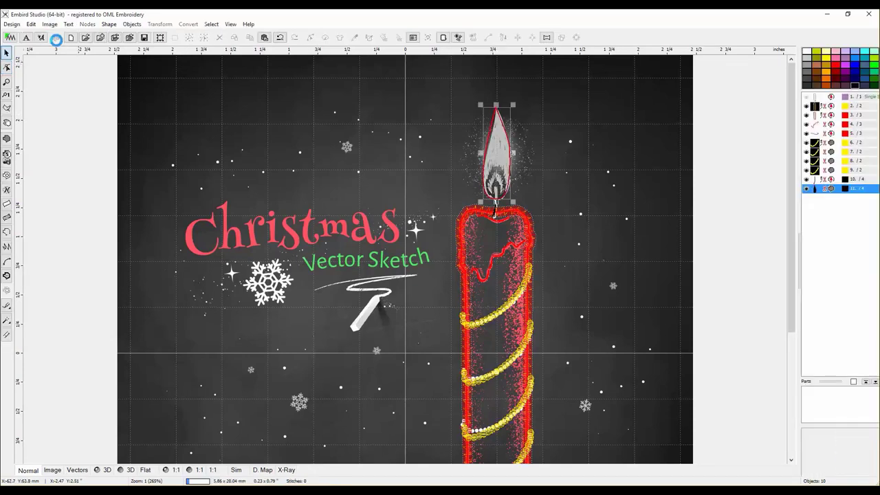
mouse_move(854, 129)
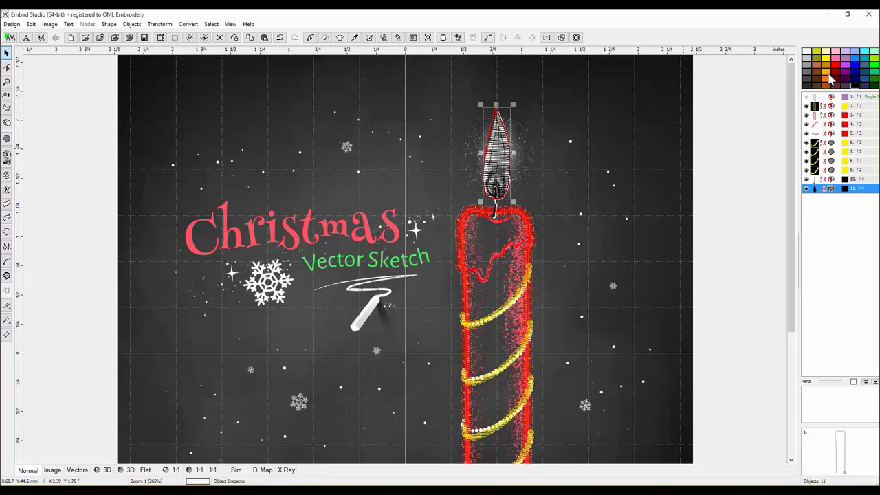
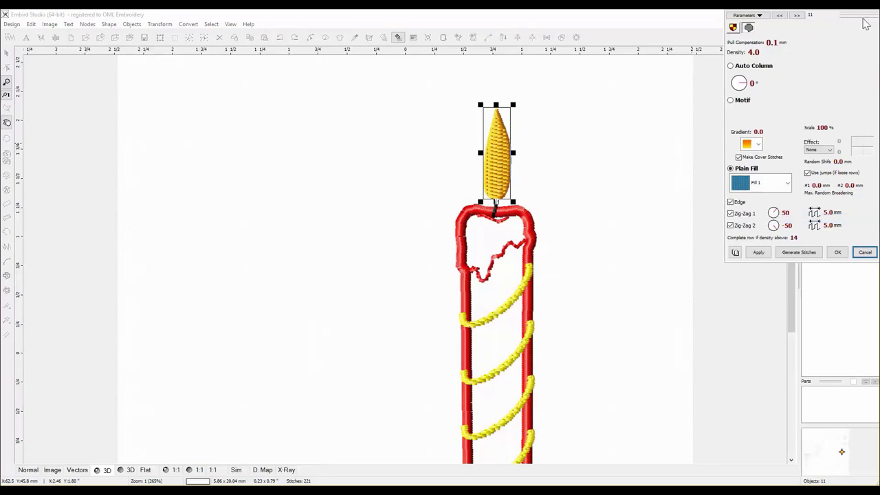
Apply a Wave effect to the flame's plain fill with values of -37 and 37
drag(865, 19, 689, 95)
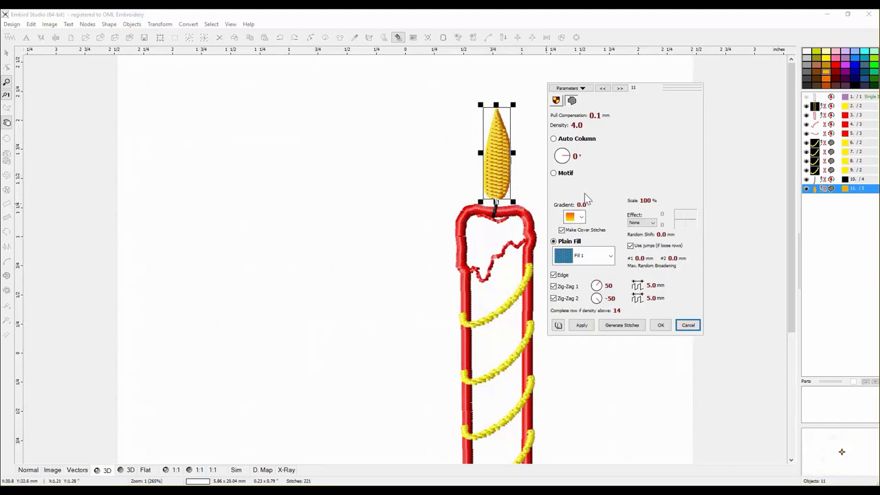
click(656, 225)
click(641, 236)
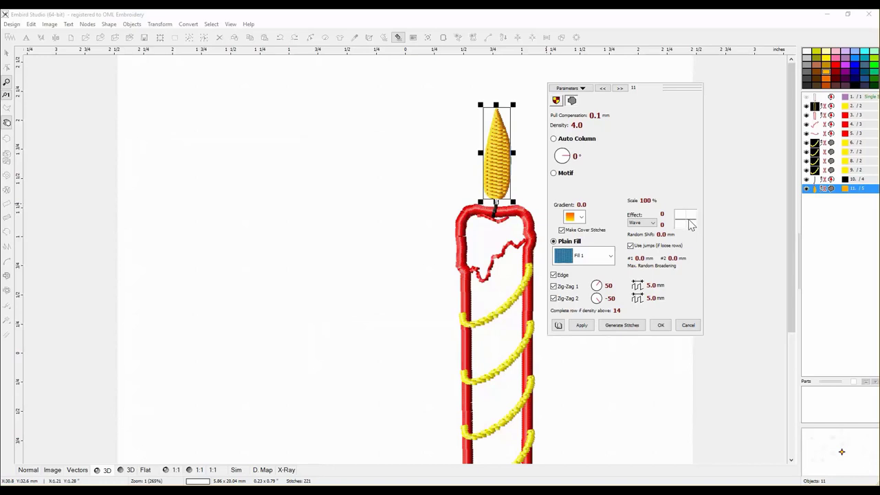
drag(691, 226, 684, 228)
click(582, 325)
click(582, 325)
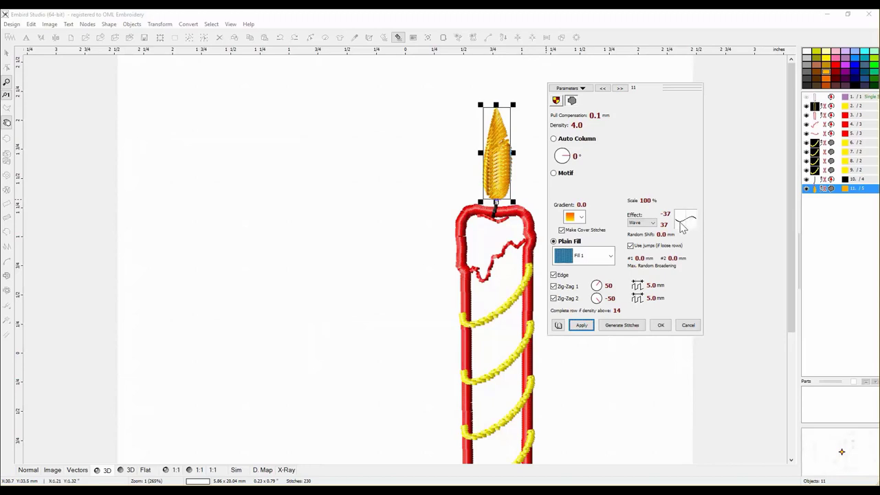
Try other wave curves on the flame fill and apply values of -27 and 42
drag(684, 226, 689, 228)
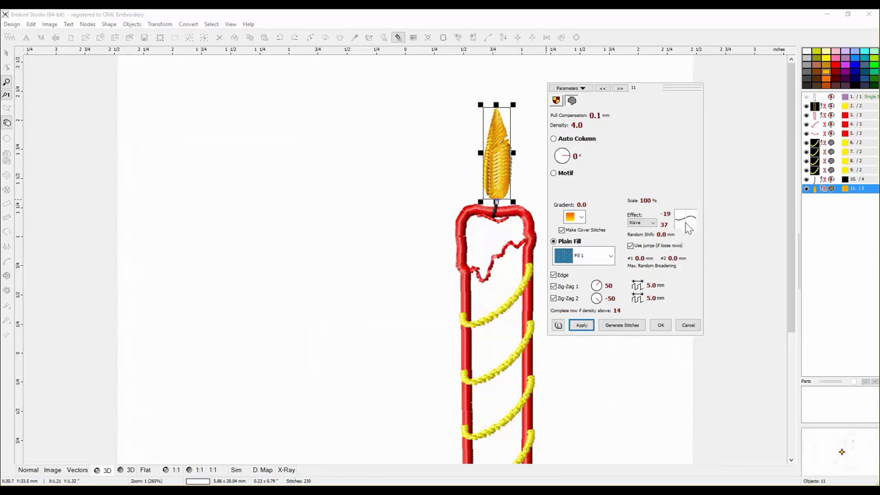
click(587, 328)
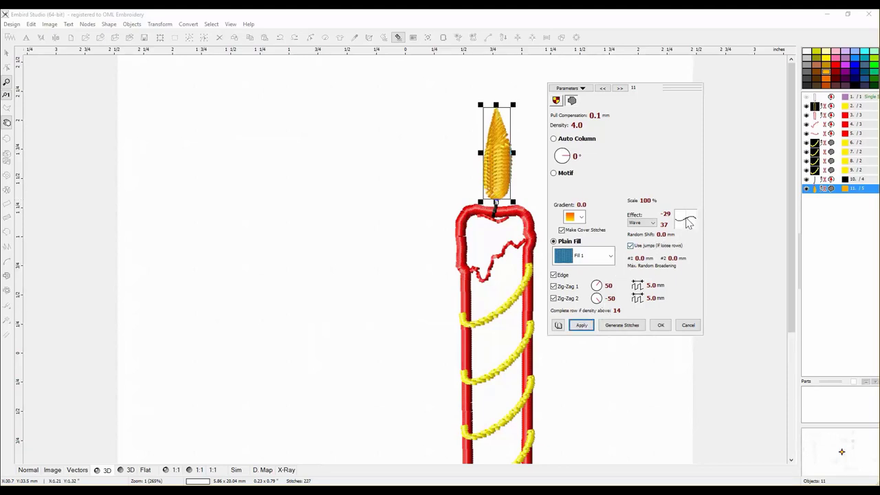
drag(686, 221, 690, 218)
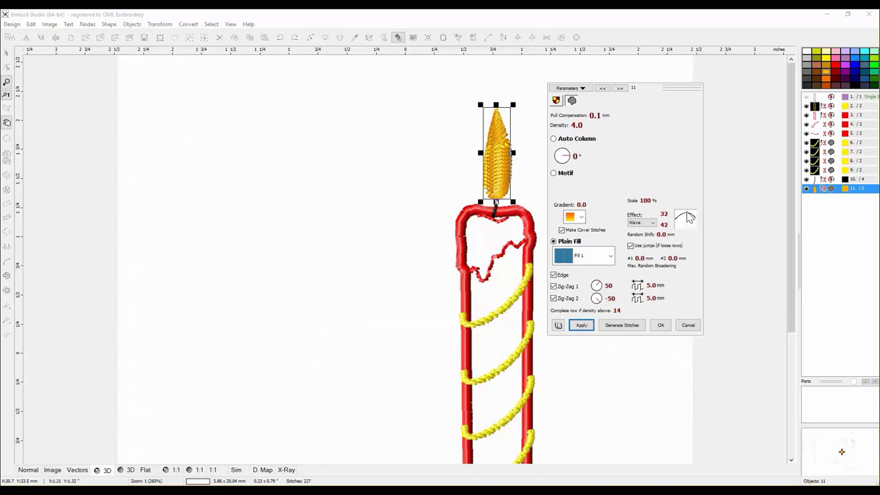
click(581, 325)
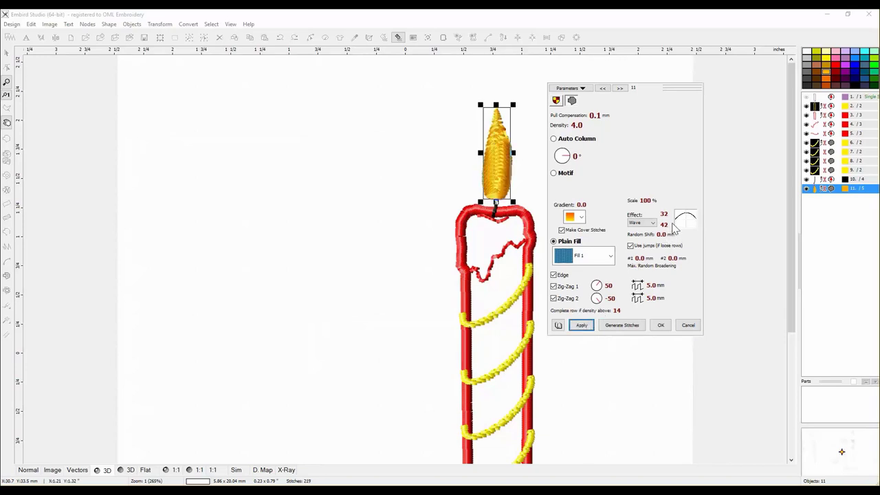
drag(686, 219, 688, 228)
click(583, 325)
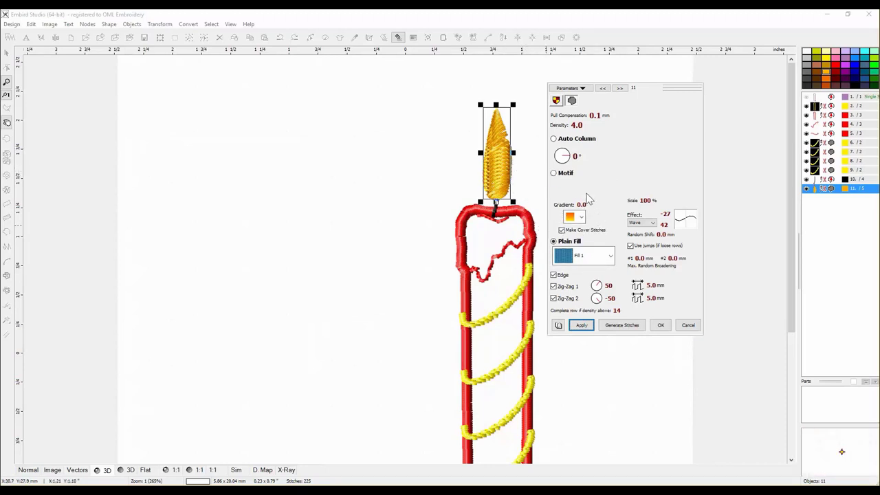
Disable the flame's Edge, Zig-Zag 1 and Zig-Zag 2 underlays and apply the change
click(553, 275)
click(553, 286)
click(554, 299)
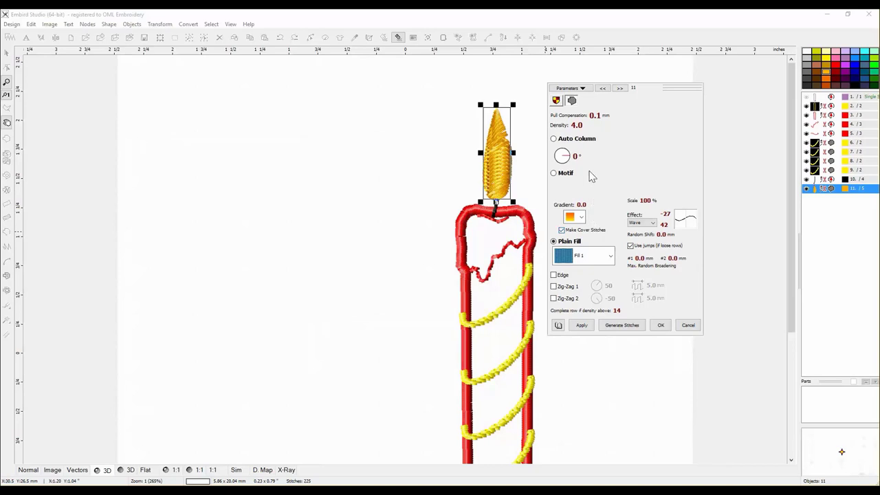
click(582, 325)
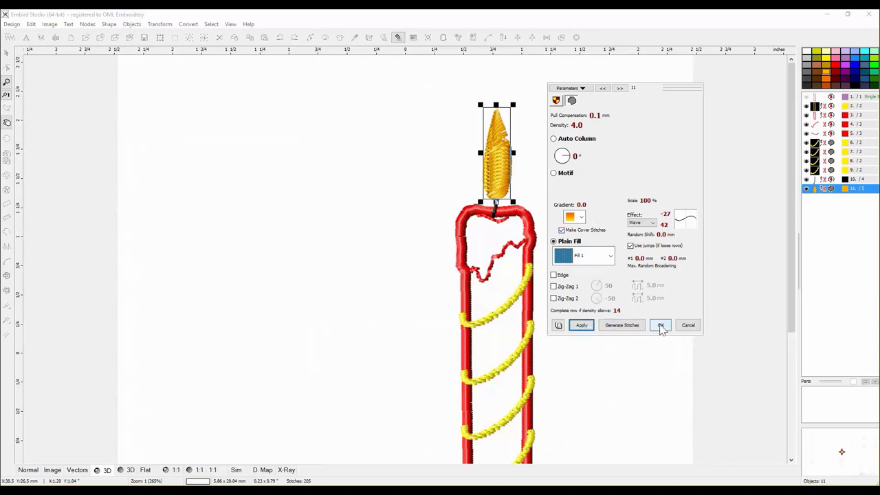
Accept the orange flame's fill parameters and hide the flame object to expose the flame artwork beneath it
click(660, 325)
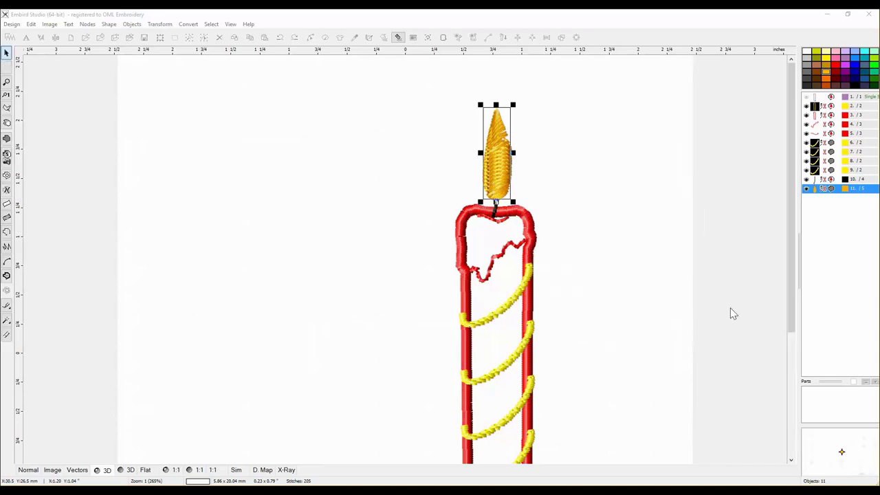
click(807, 189)
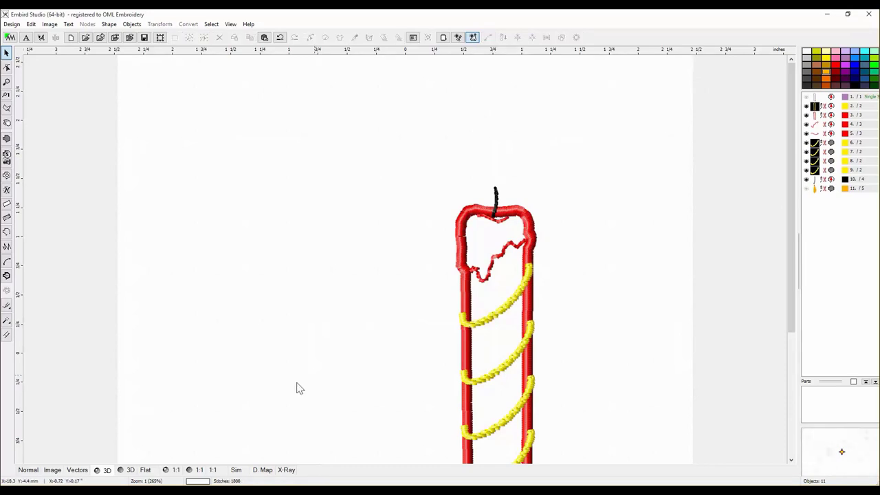
click(31, 469)
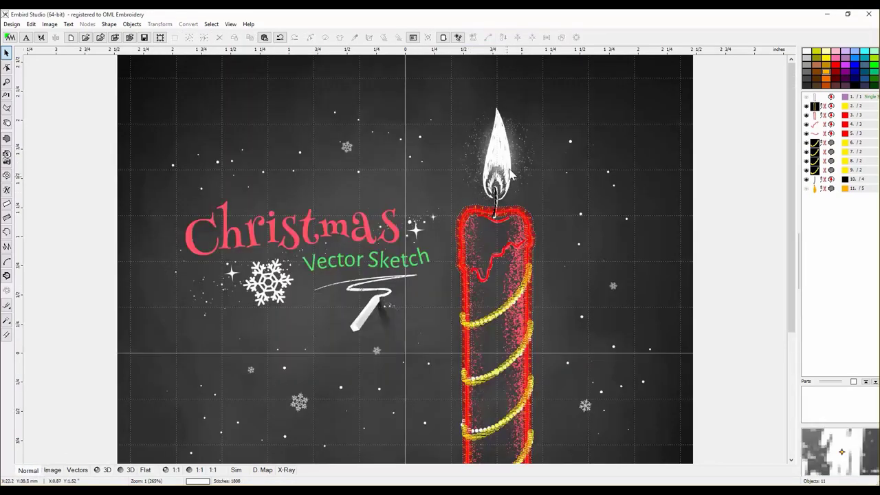
Digitize the inner glow at the flame's base as a yellow fill object, about 4.06 x 7.30 mm, and generate its stitches
click(6, 138)
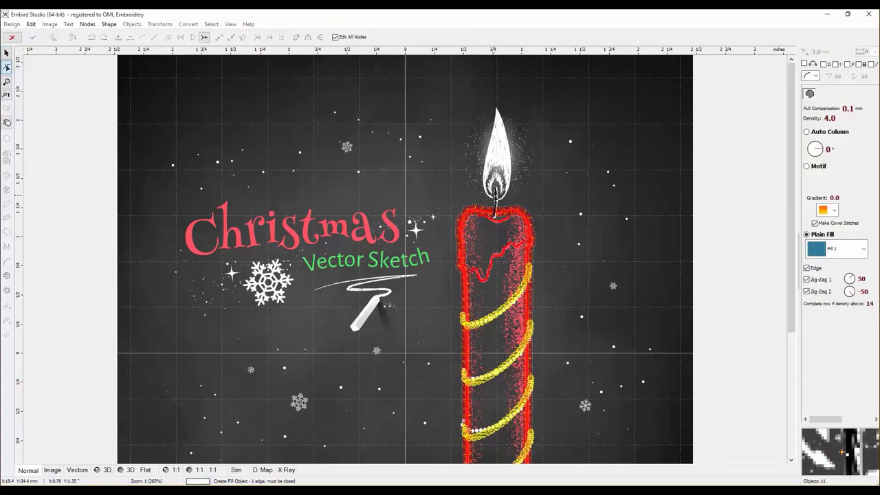
click(495, 198)
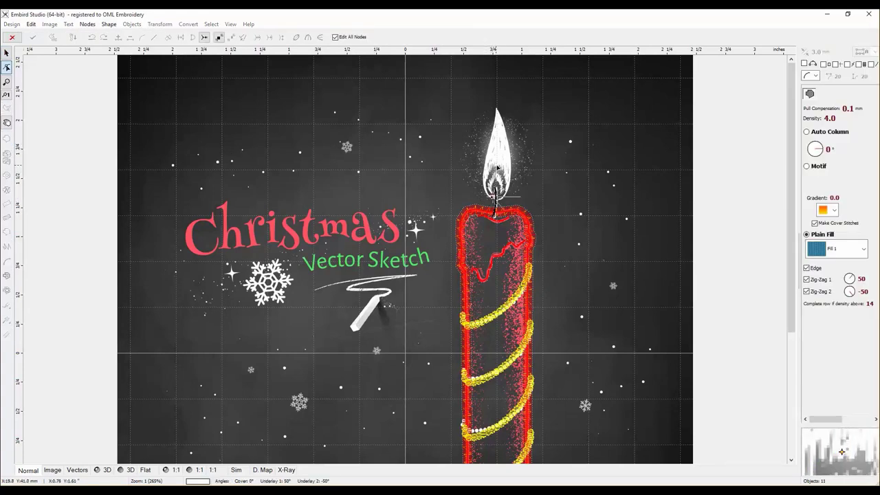
click(498, 163)
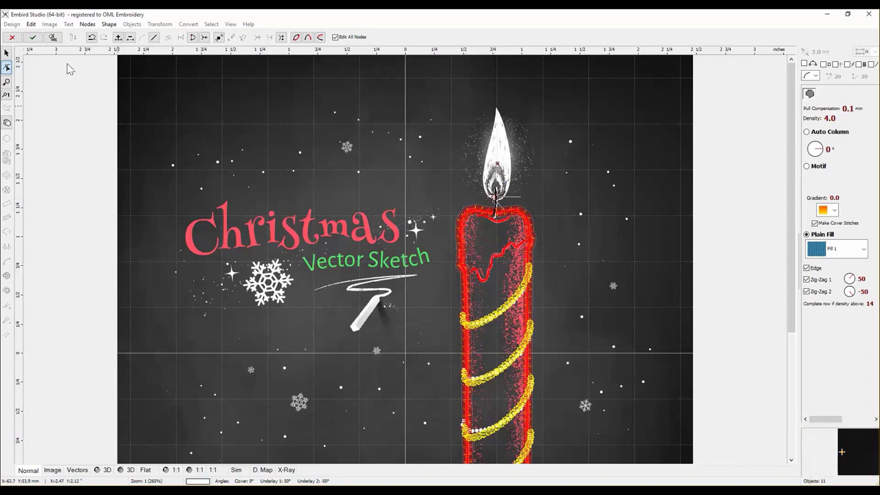
click(53, 38)
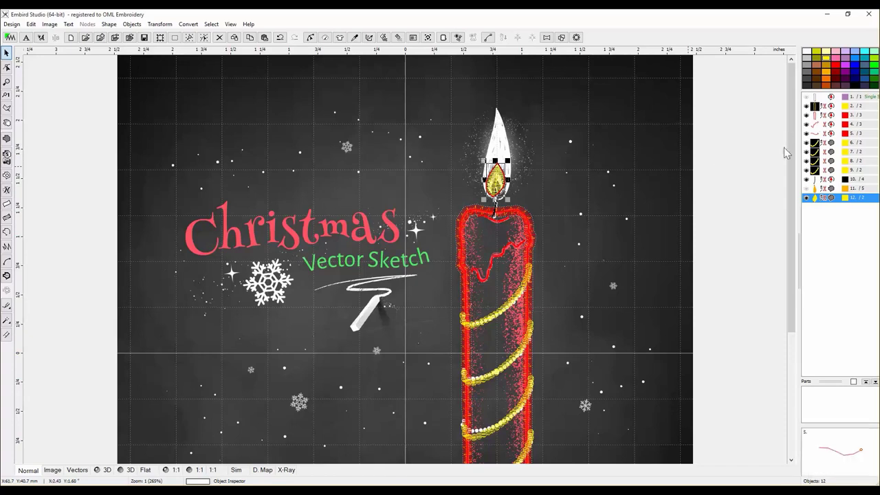
click(659, 194)
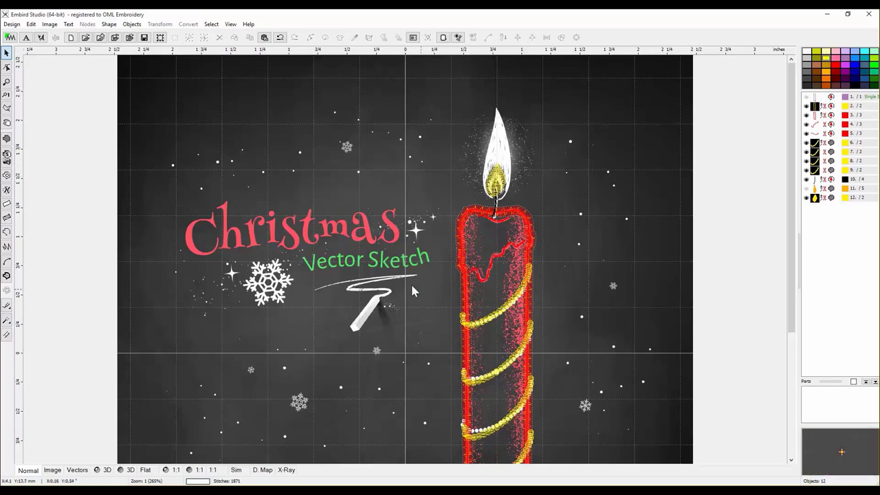
Show the orange flame again in 3D and shift the yellow inner flame slightly right and down within it
click(811, 189)
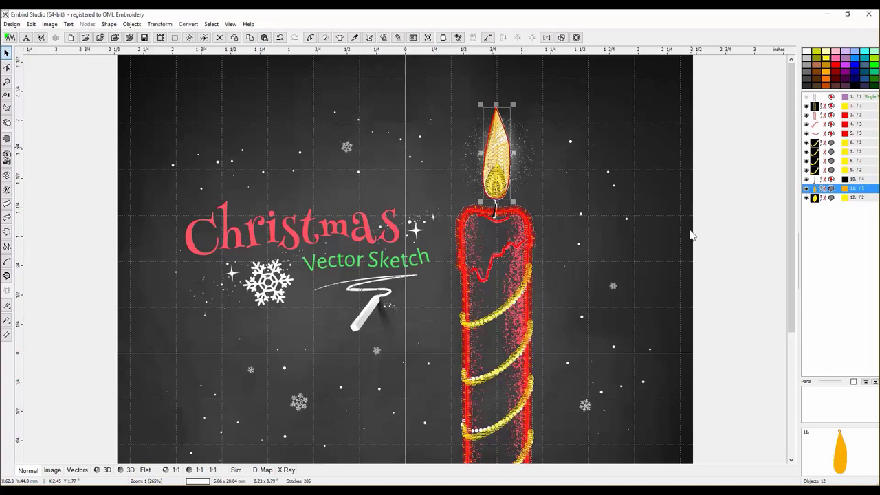
click(97, 470)
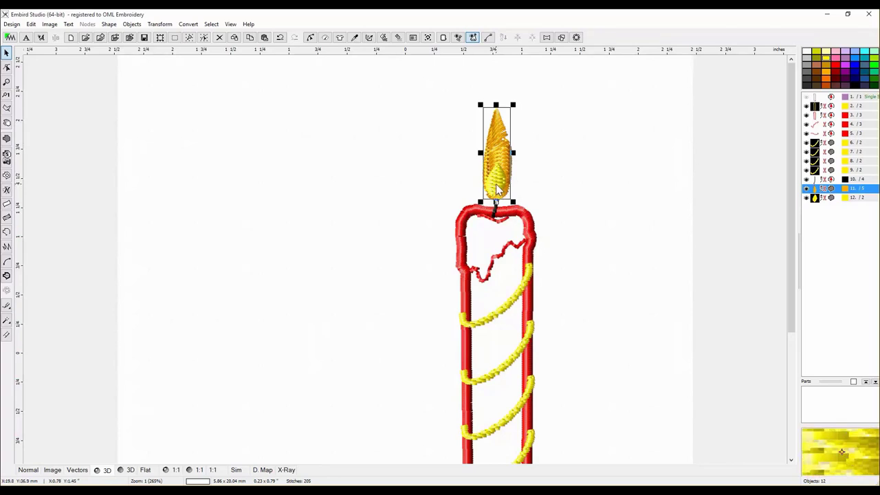
click(817, 198)
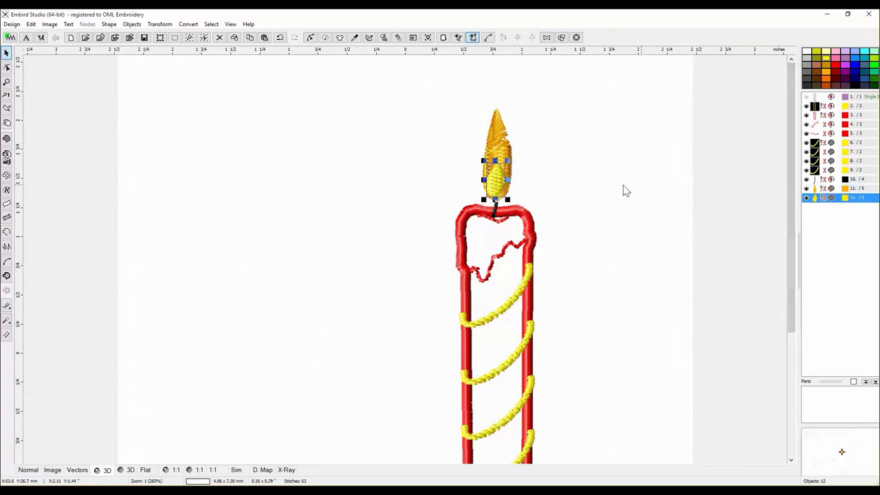
click(501, 185)
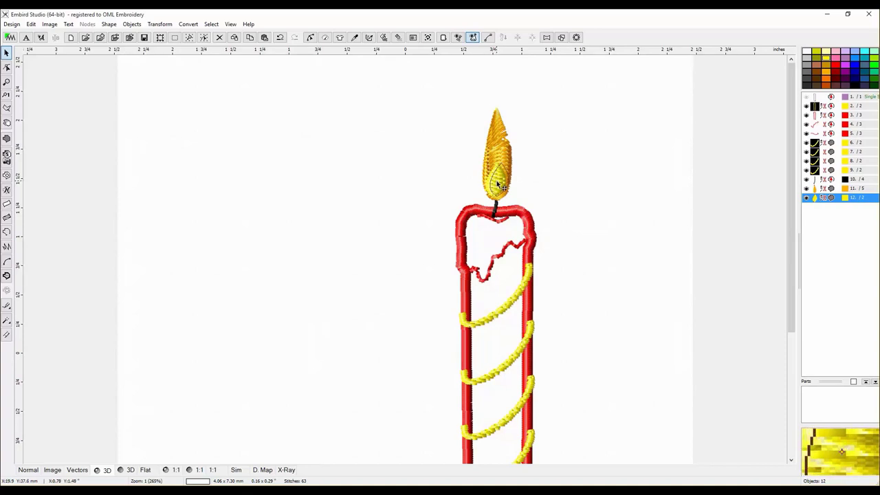
click(498, 184)
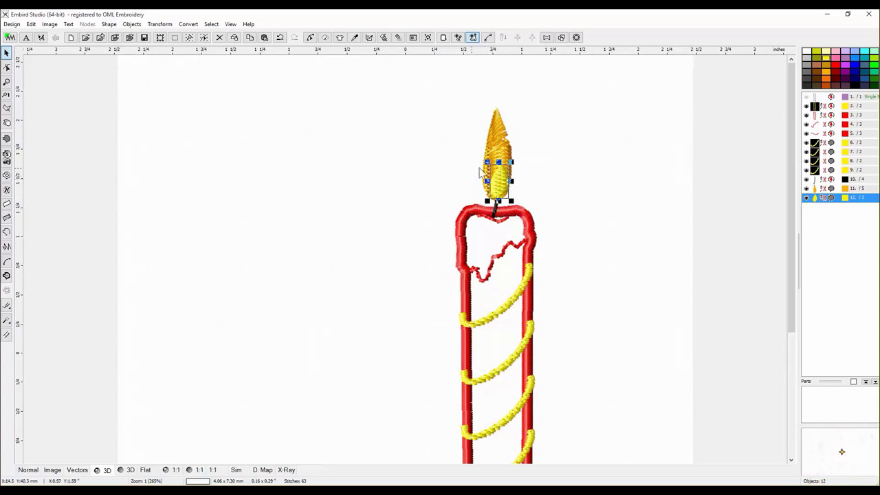
Set the yellow inner flame's fill density to 6.6 and apply it
right_click(816, 198)
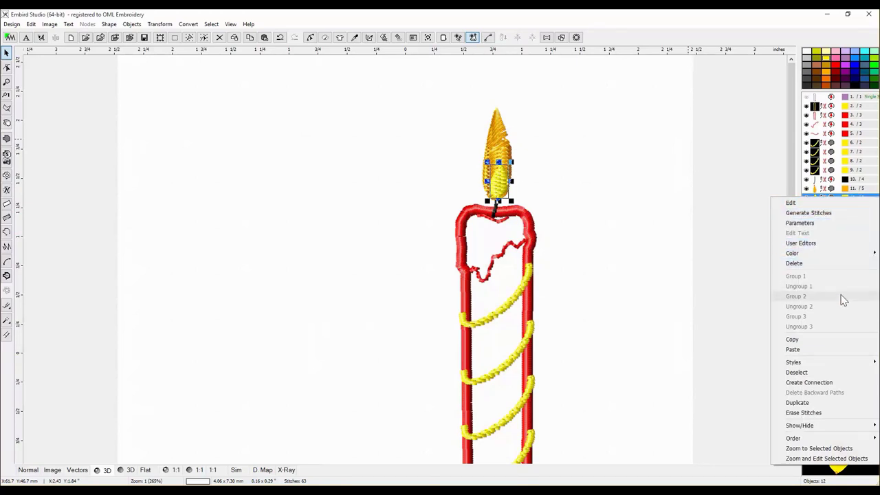
click(809, 226)
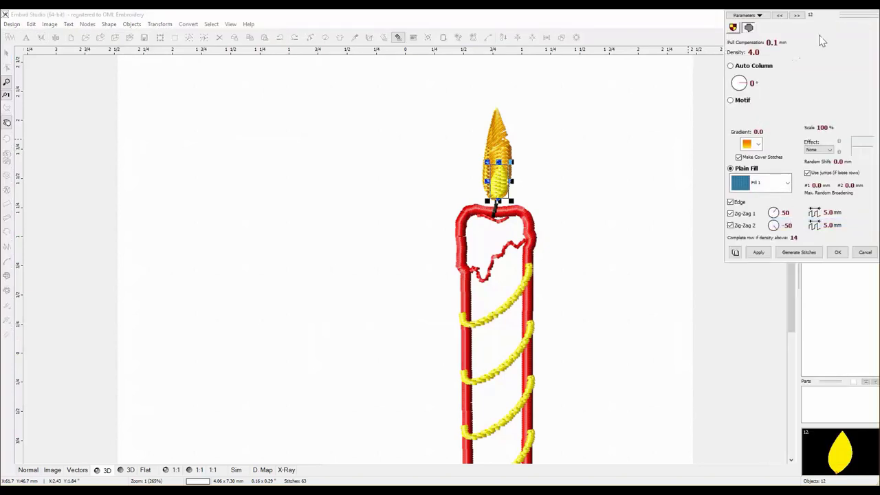
drag(857, 19, 690, 88)
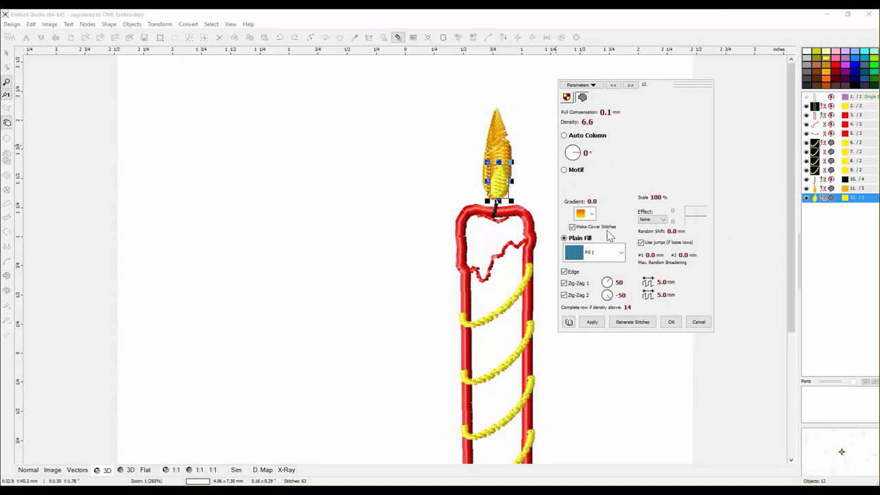
click(593, 322)
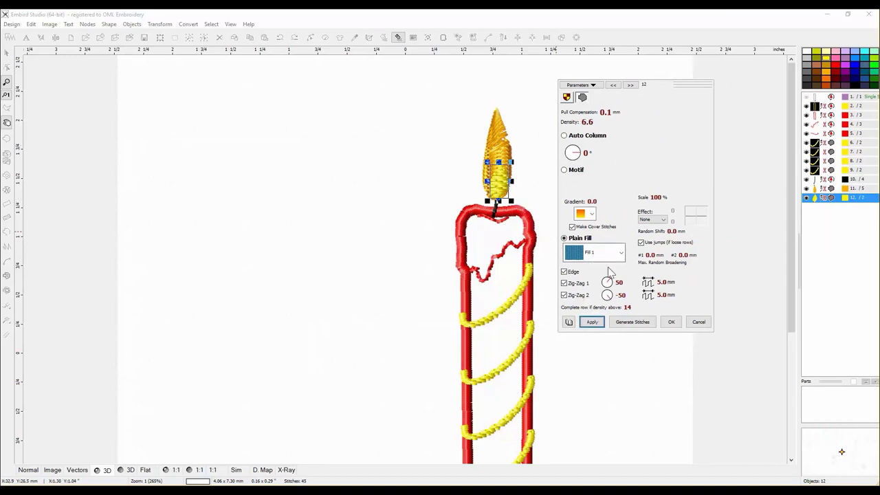
Turn off the Edge, Zig-Zag 1 and Zig-Zag 2 underlays for the yellow inner flame
click(564, 273)
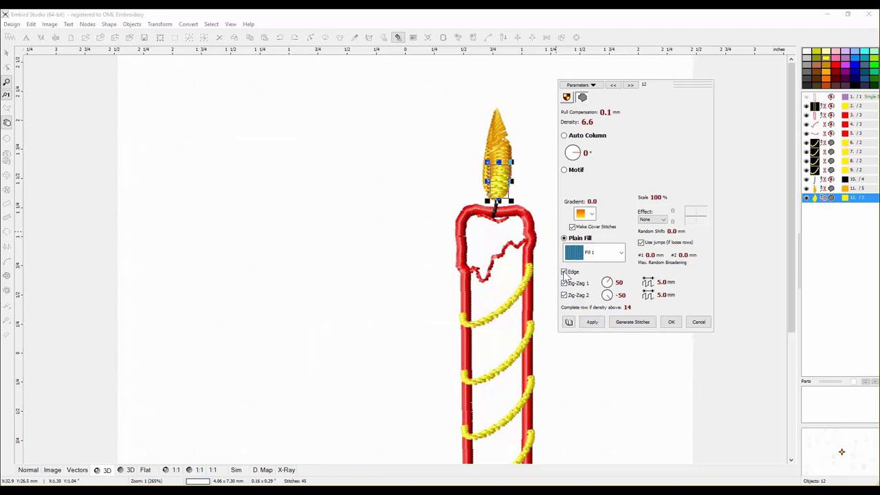
click(564, 272)
click(563, 283)
click(564, 295)
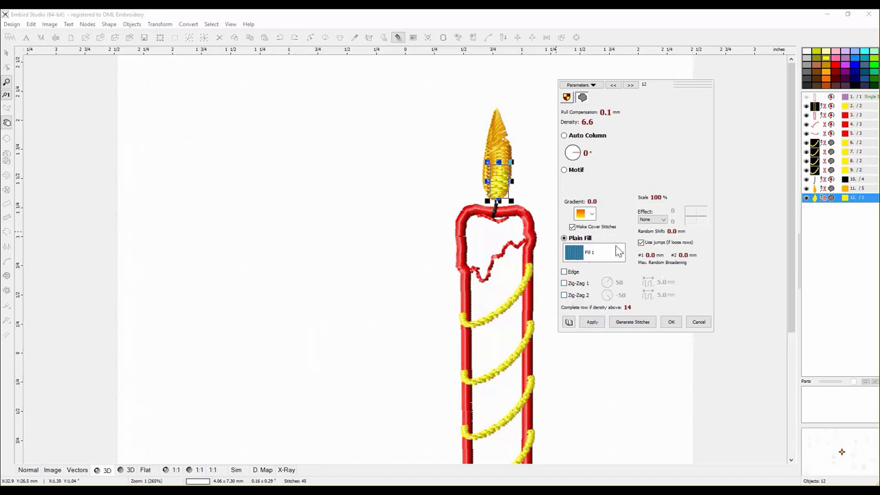
Give the inner flame's fill a Wave effect with values 24 and -22, and regenerate its stitches
click(660, 220)
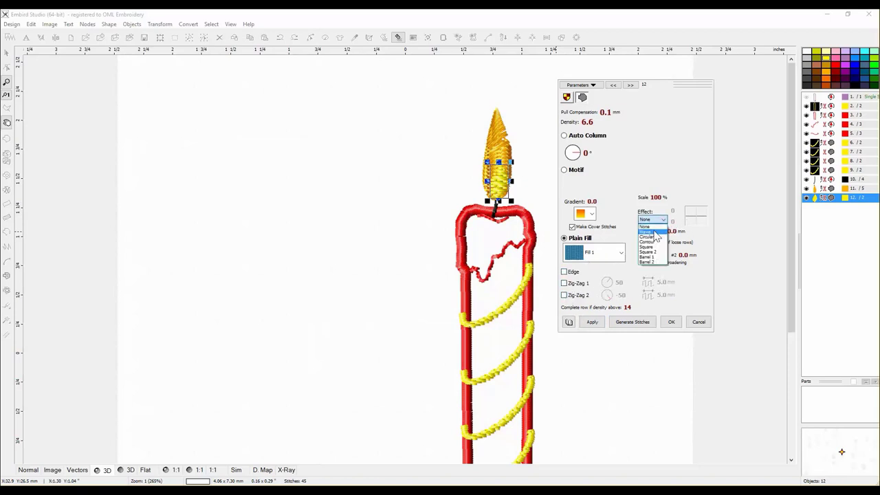
click(654, 232)
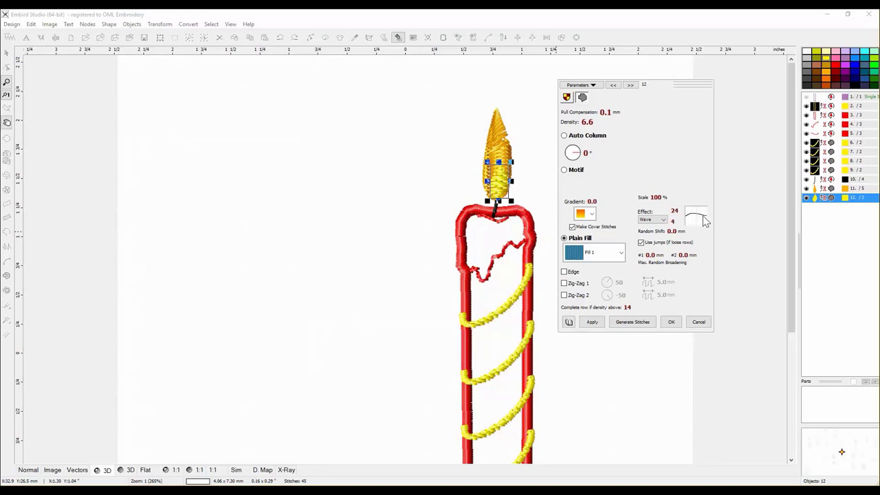
drag(705, 220, 705, 224)
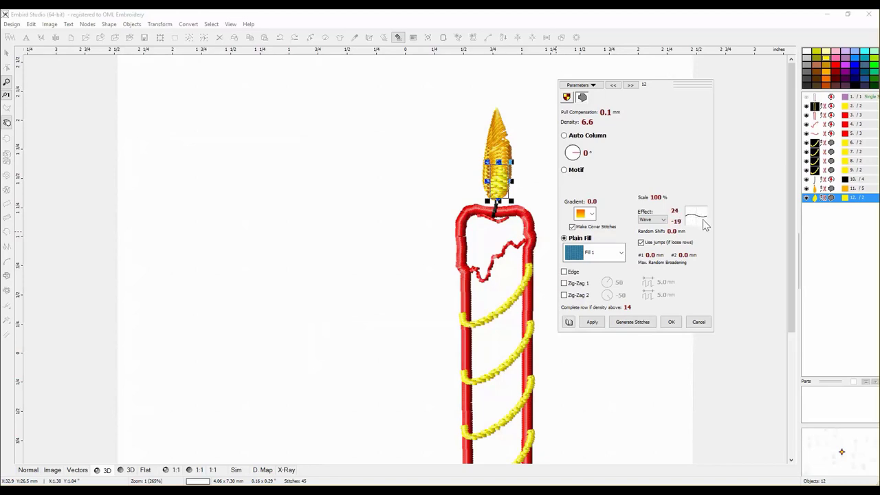
click(592, 322)
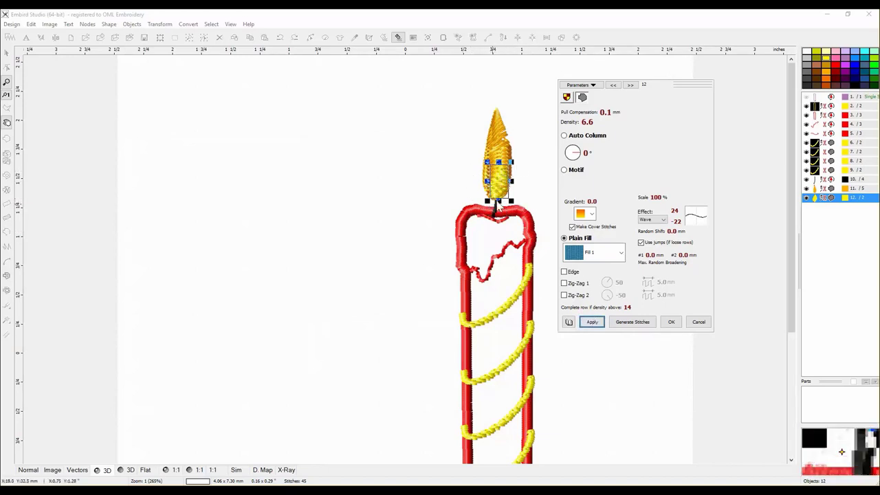
click(638, 323)
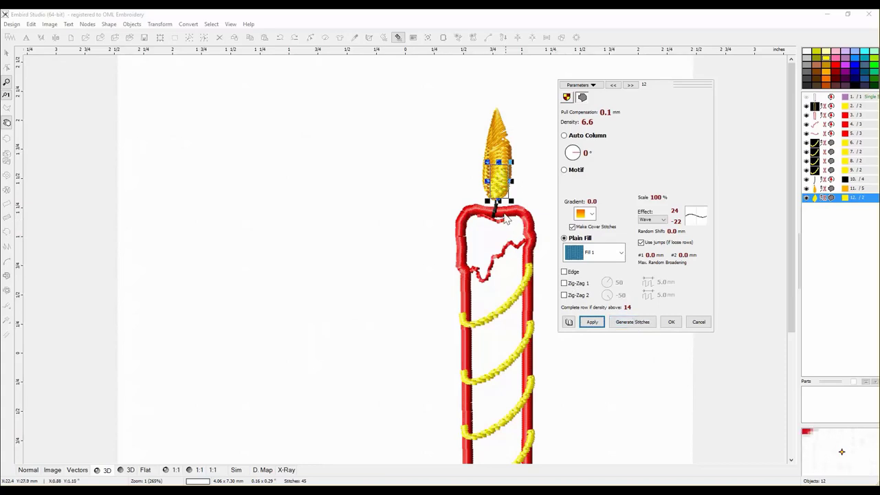
click(647, 323)
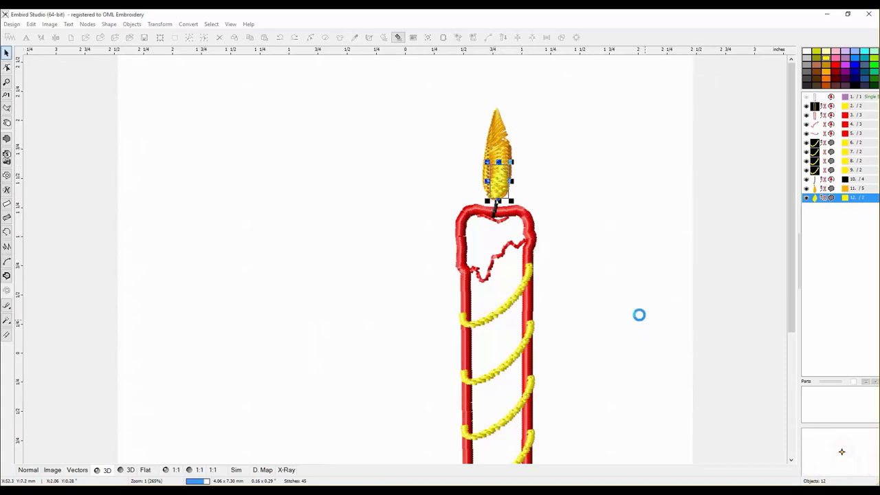
click(558, 215)
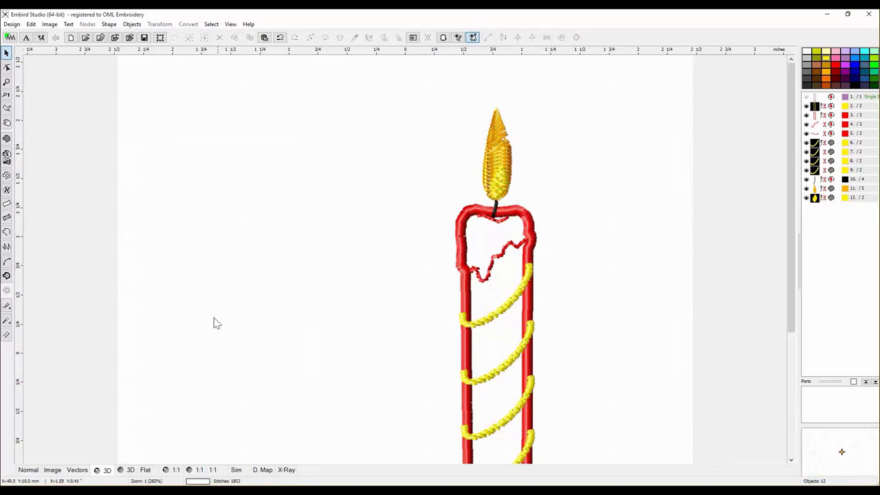
Return to the normal view and start a fill object, outlining the first pine tips right of the candle above the bow
click(29, 471)
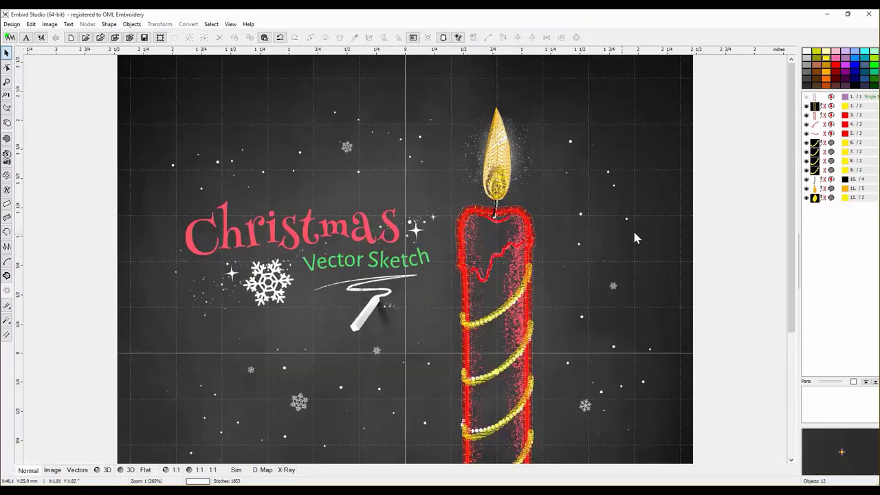
drag(791, 199, 795, 377)
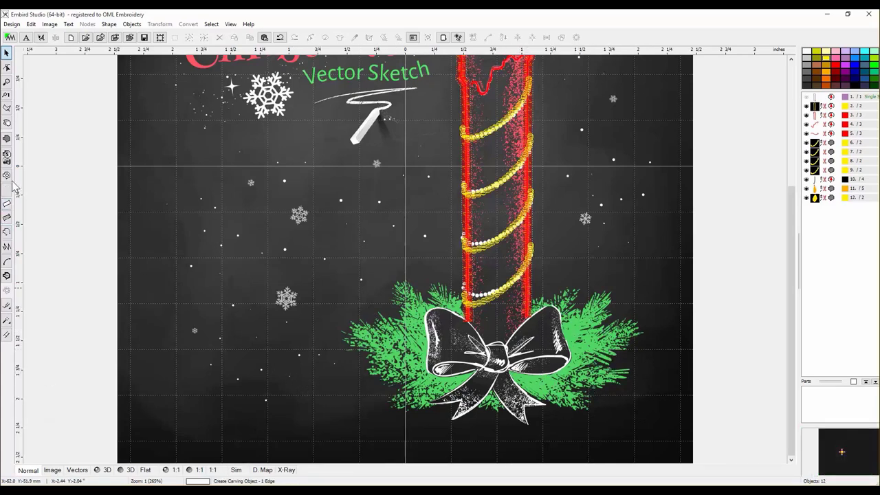
click(7, 141)
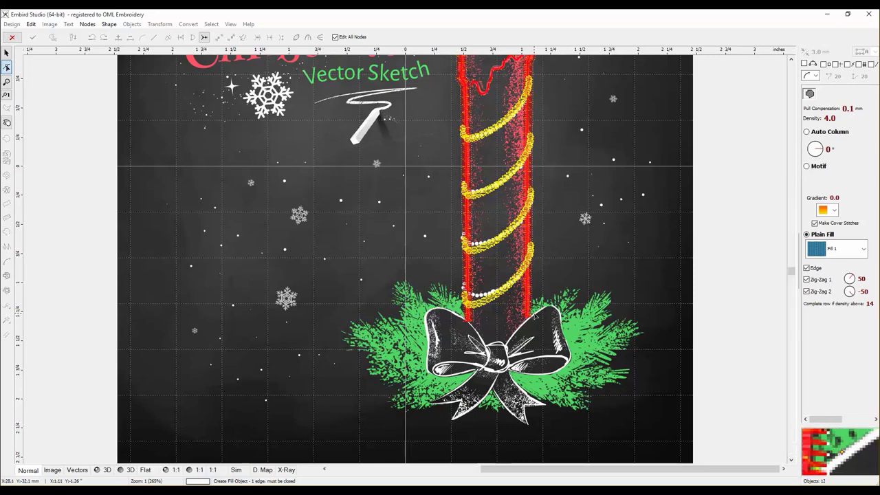
scroll(533, 315, up, 1)
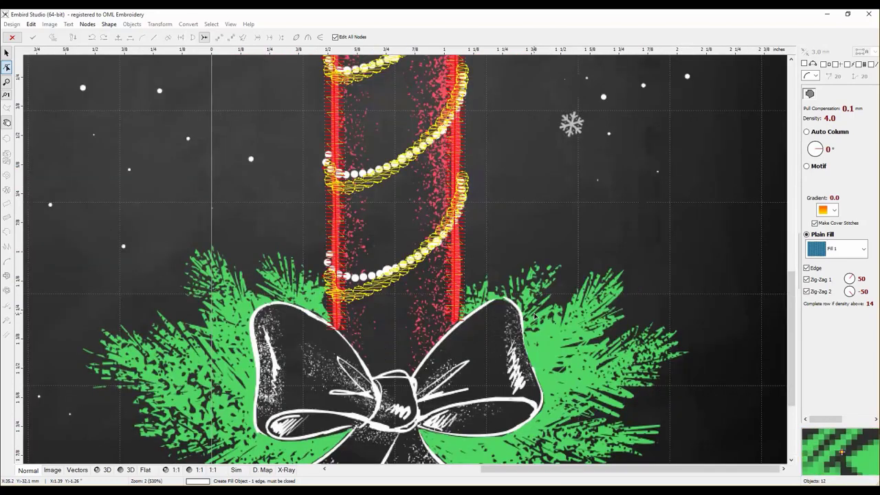
click(790, 460)
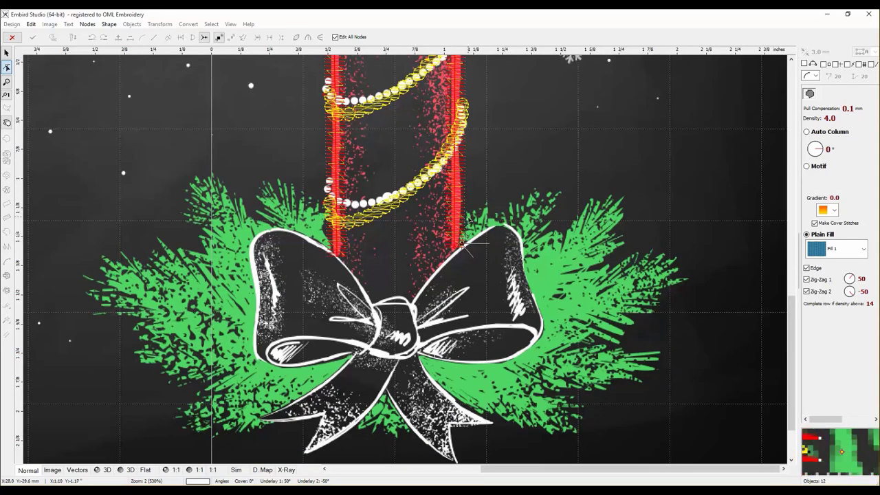
click(467, 211)
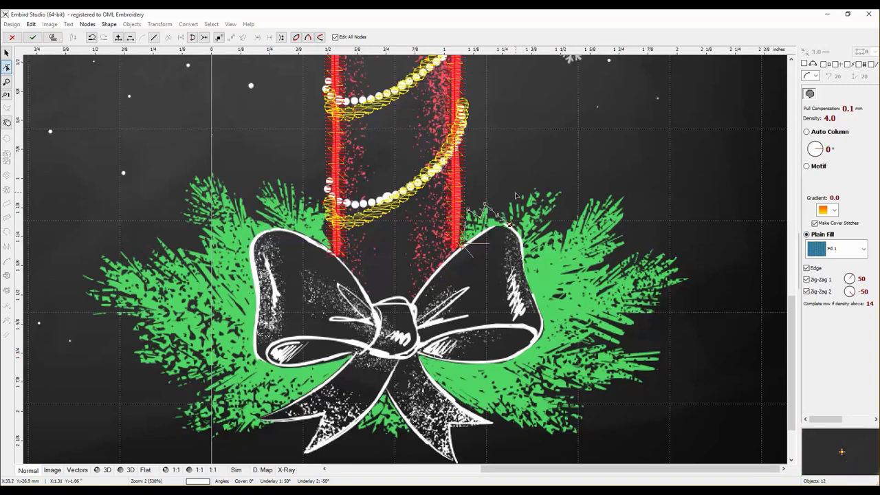
click(536, 187)
click(562, 187)
click(549, 221)
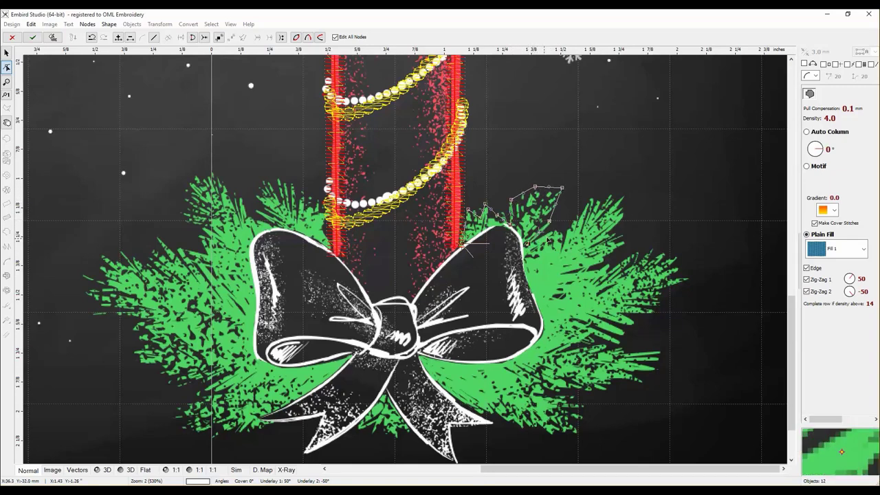
Continue the fill outline around the upper-right pine branch and back in toward the bow's right loop
click(568, 229)
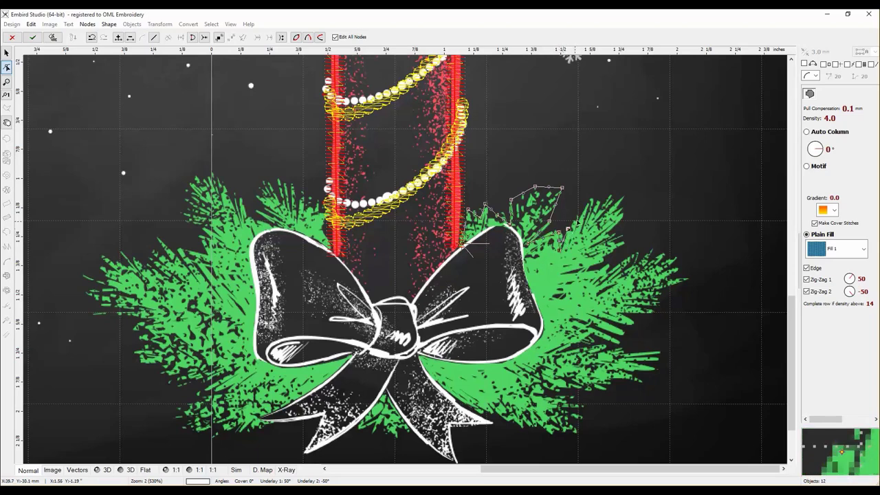
click(592, 197)
click(624, 194)
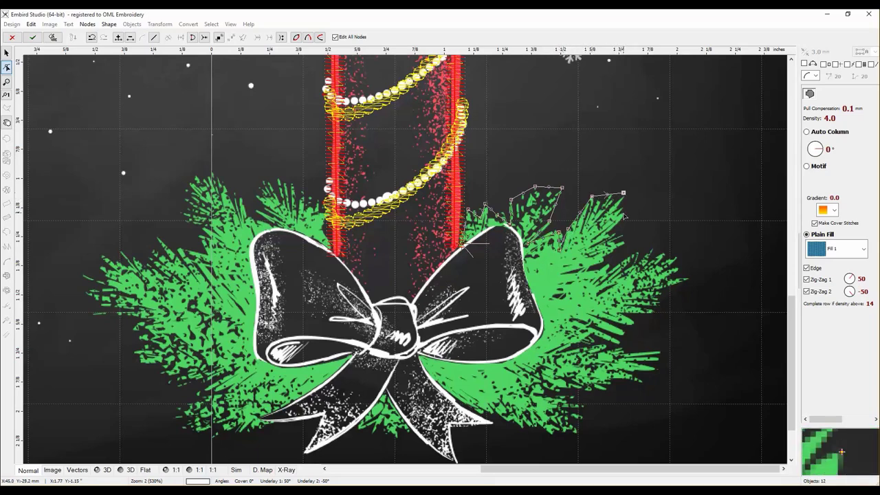
click(624, 214)
click(608, 234)
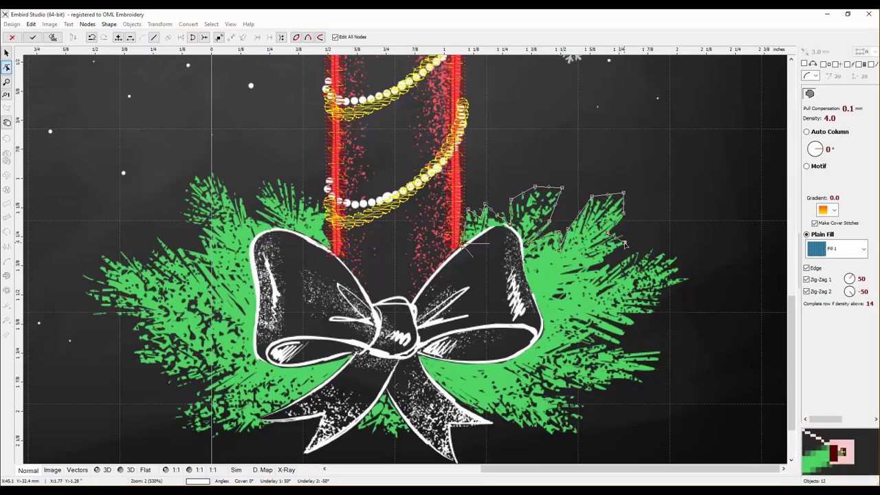
click(560, 274)
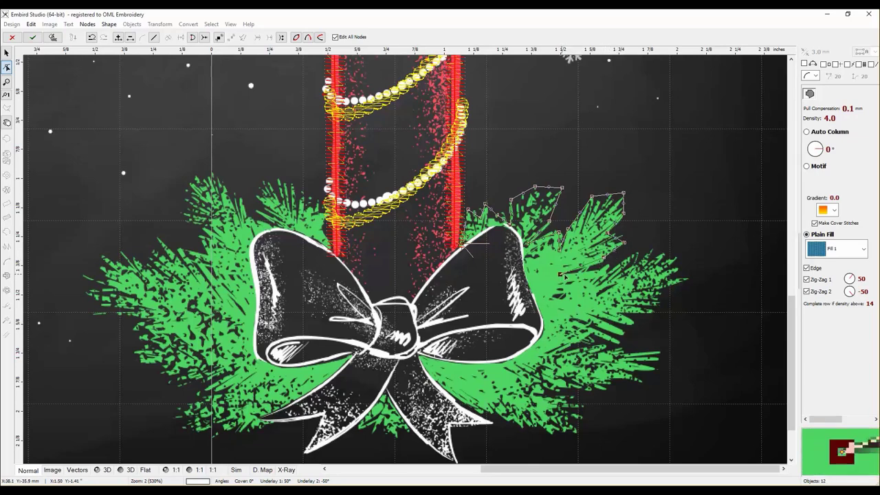
Extend the fill outline around the rightmost pine branch, following its tip and lower edge
click(641, 255)
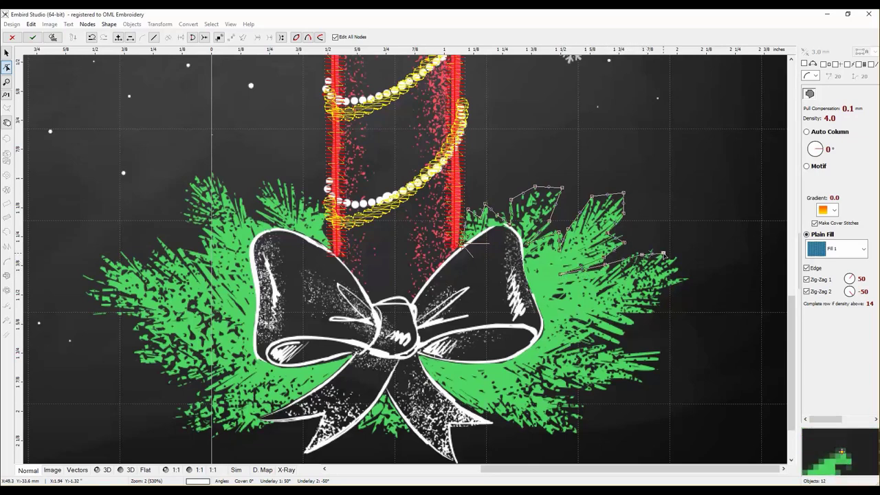
click(677, 262)
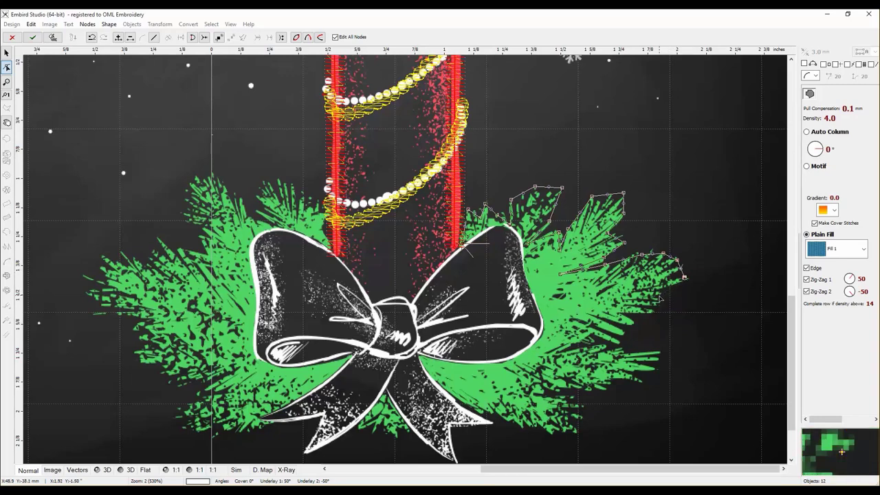
click(657, 290)
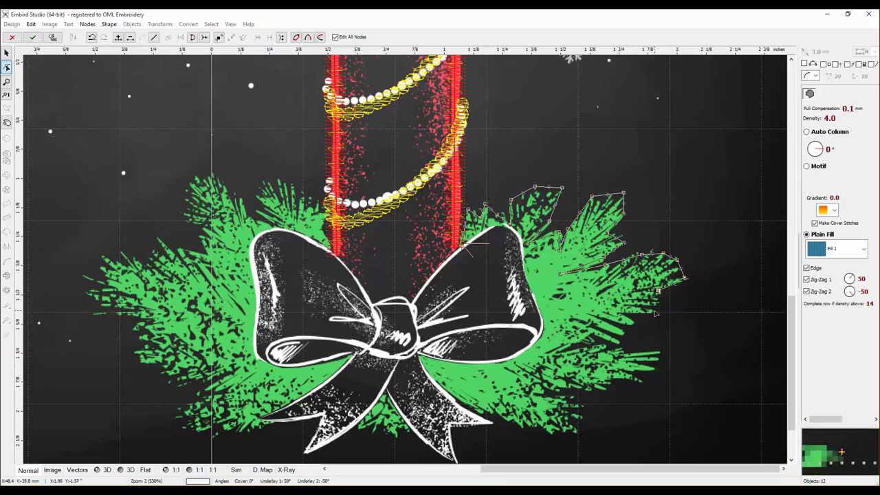
click(654, 310)
click(599, 310)
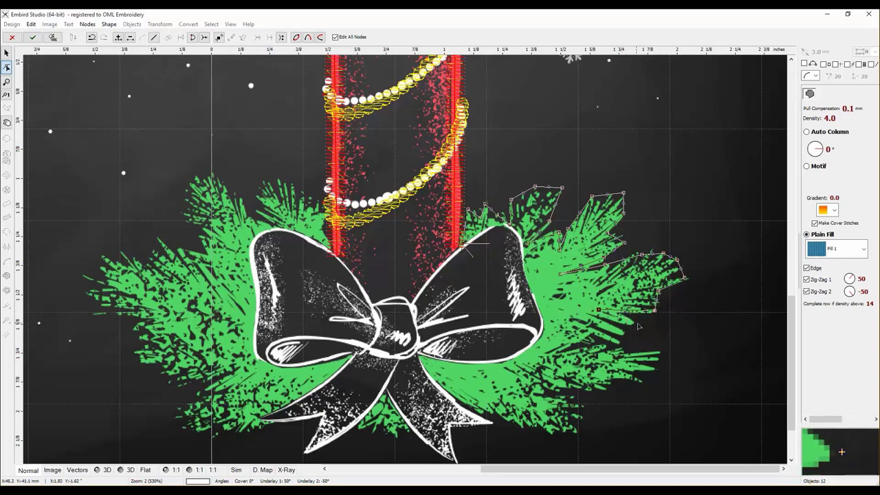
Trace the small needle tip and the long branch below the rightmost one, with notches between the branches
click(637, 324)
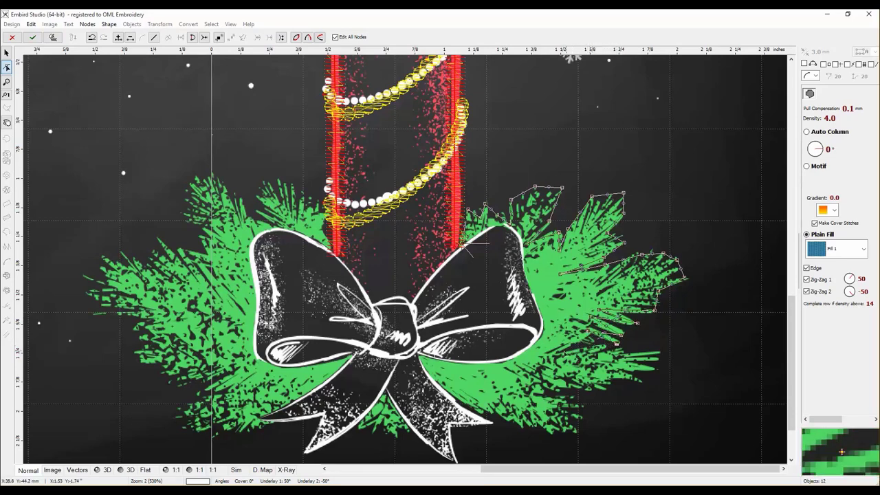
click(555, 353)
click(620, 348)
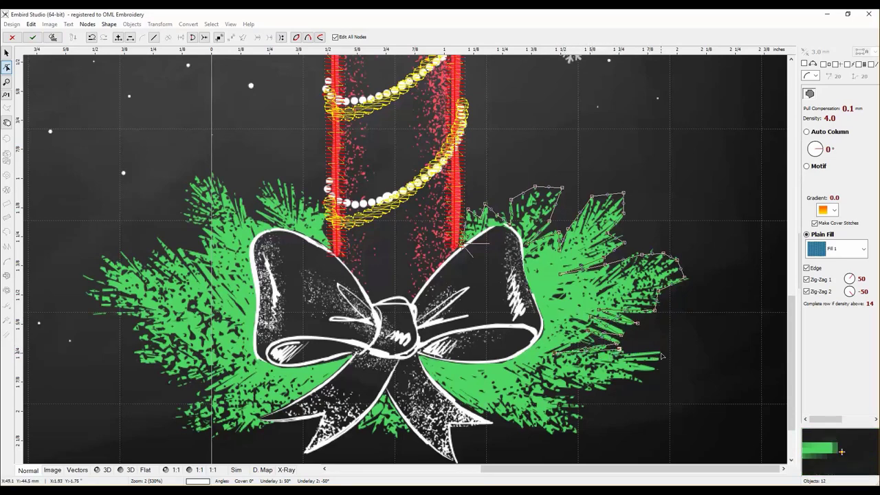
click(661, 354)
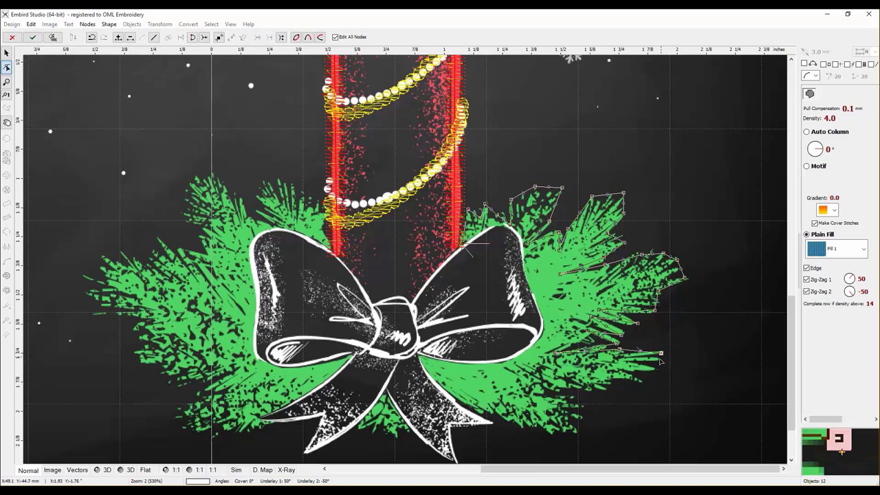
click(620, 372)
click(639, 382)
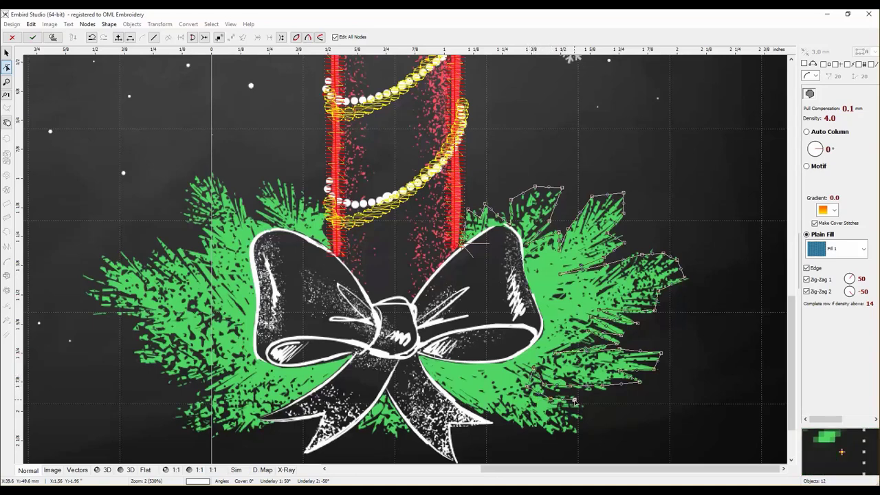
Finish the outline around the lowest right branch and along the bow's edge, generate its fill and colour it green
click(581, 417)
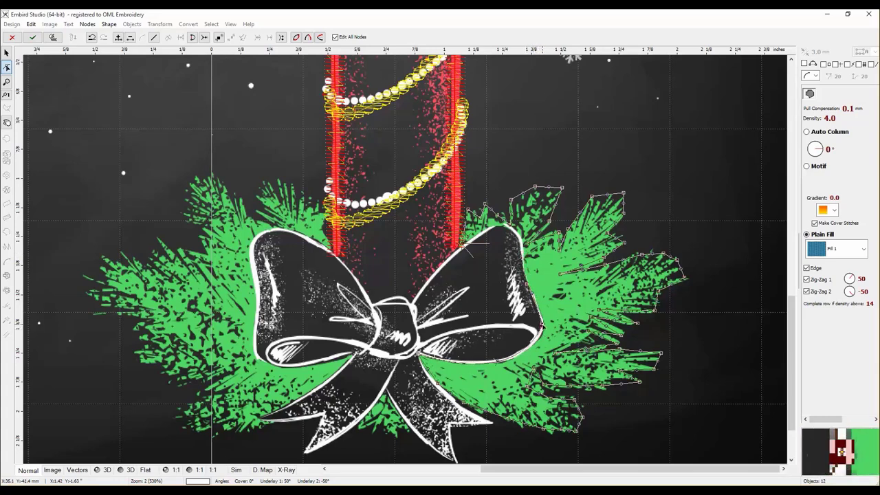
click(543, 322)
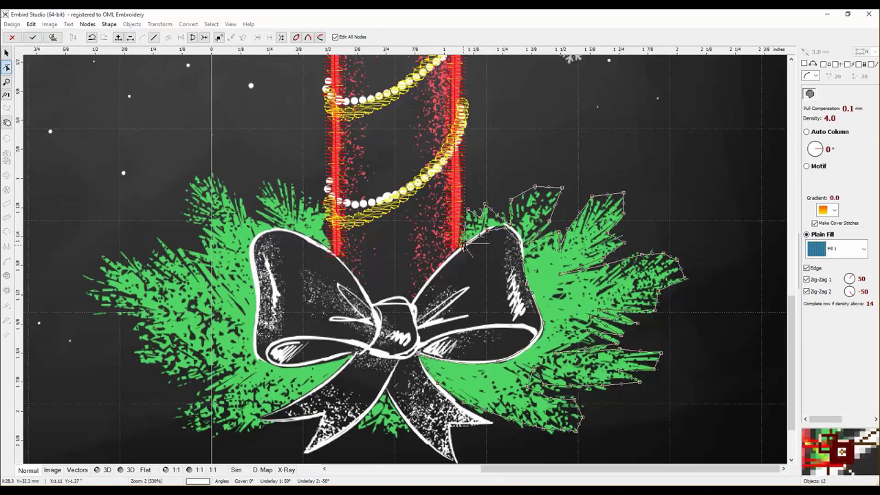
click(52, 39)
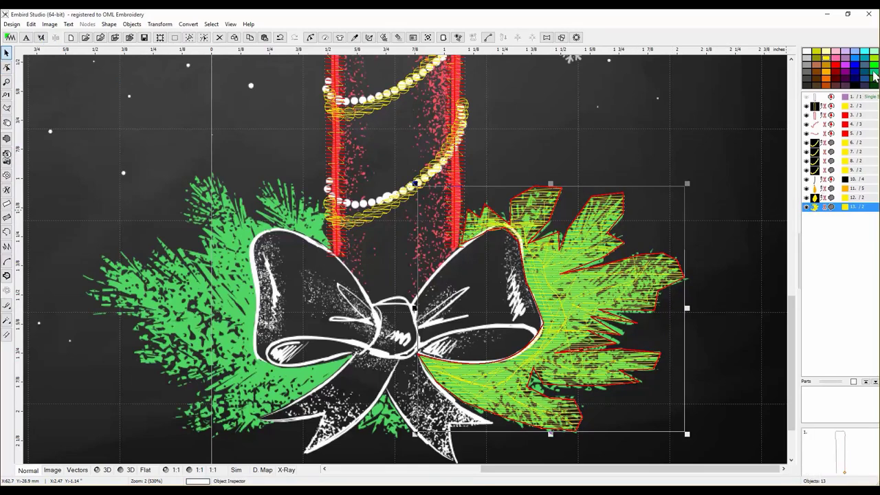
drag(874, 76, 814, 210)
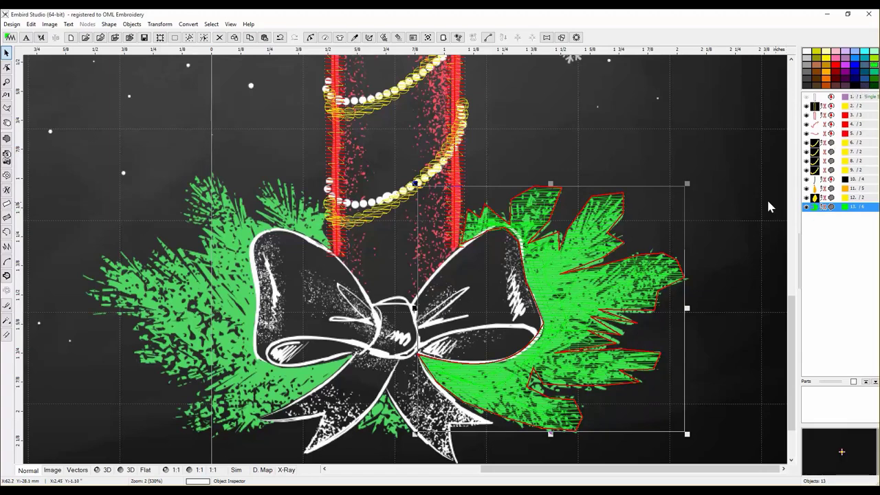
In the green pine fill's parameters, turn off the Edge underlay and toggle Zig-Zag 1 and Zig-Zag 2 off and back on
right_click(711, 181)
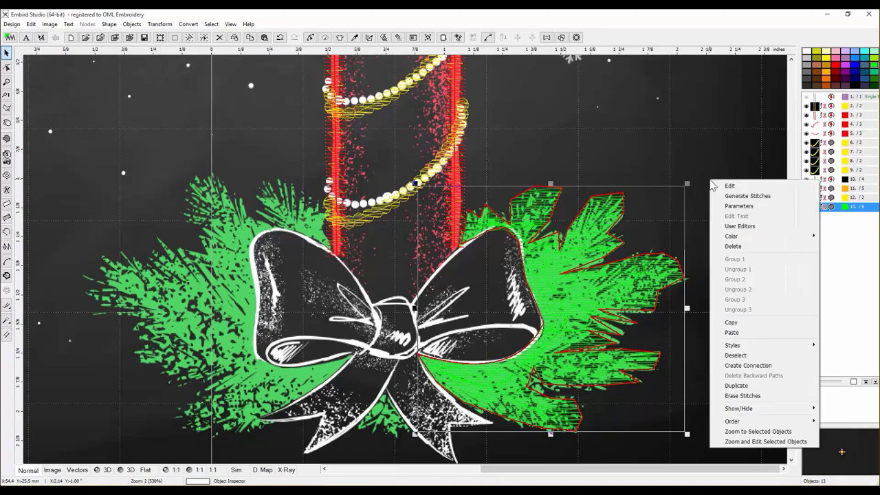
click(742, 206)
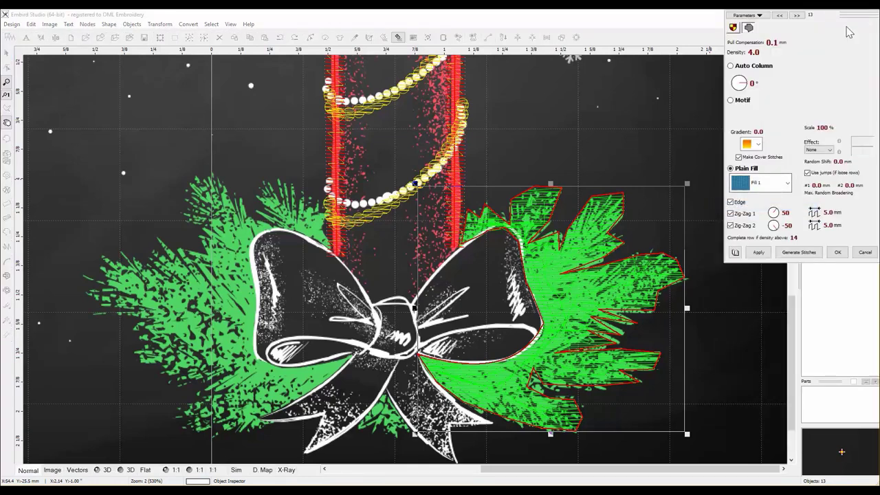
drag(859, 16, 827, 95)
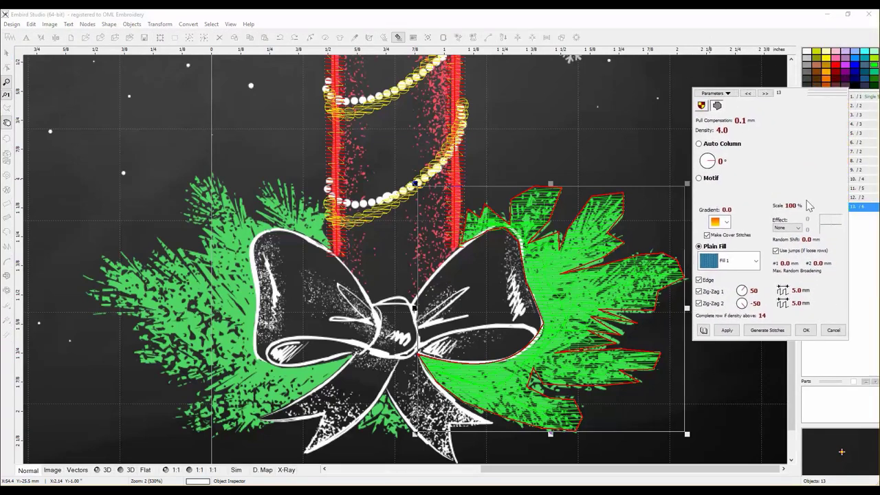
click(699, 280)
click(699, 291)
click(699, 304)
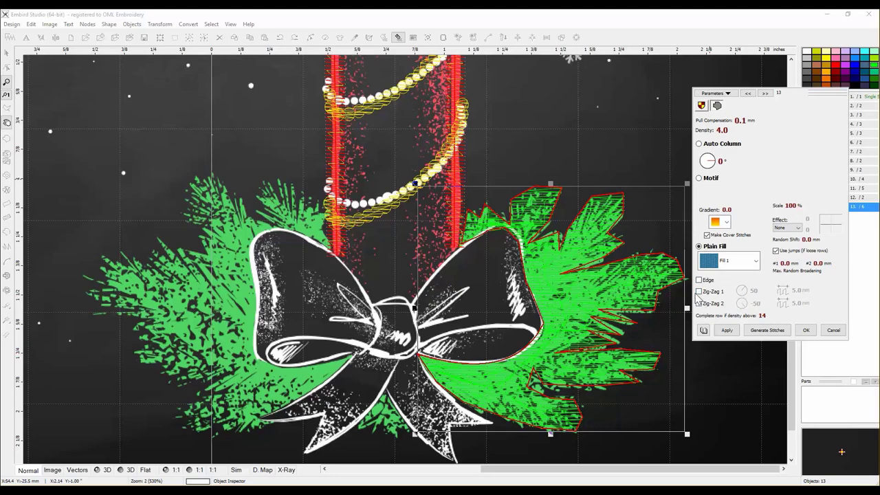
click(699, 291)
click(699, 303)
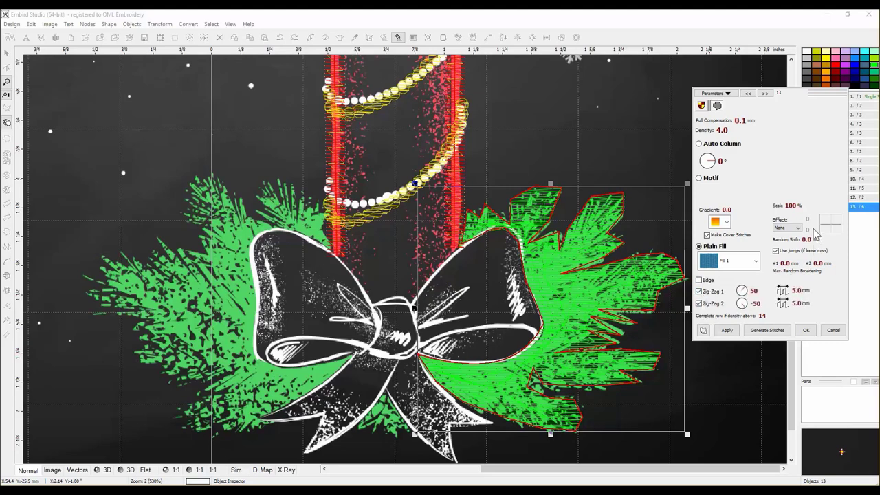
Set the green pine fill's Max. Random Broadening to 2.4 mm for #1 and 3.0 mm for #2, and generate its stitches
click(789, 271)
click(728, 330)
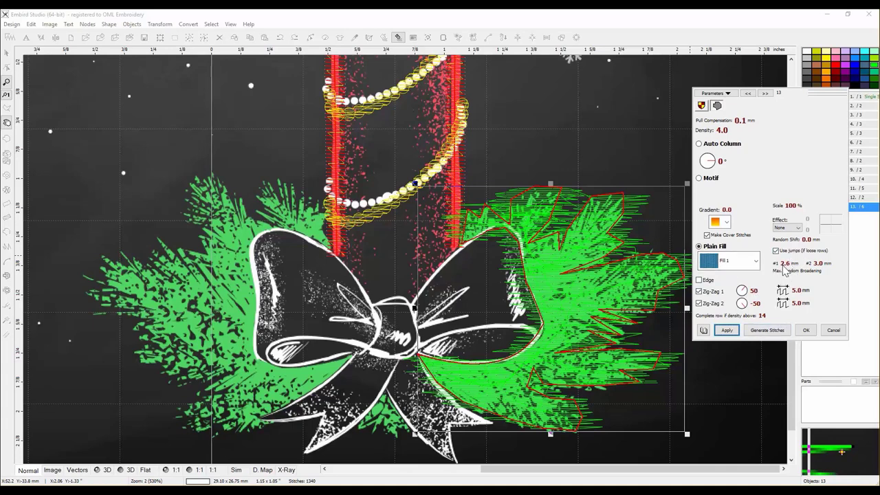
drag(784, 270, 786, 282)
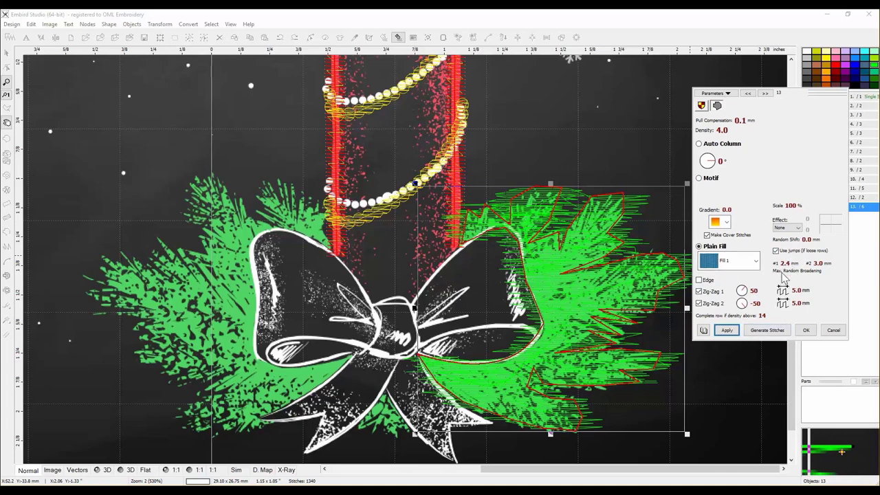
click(726, 333)
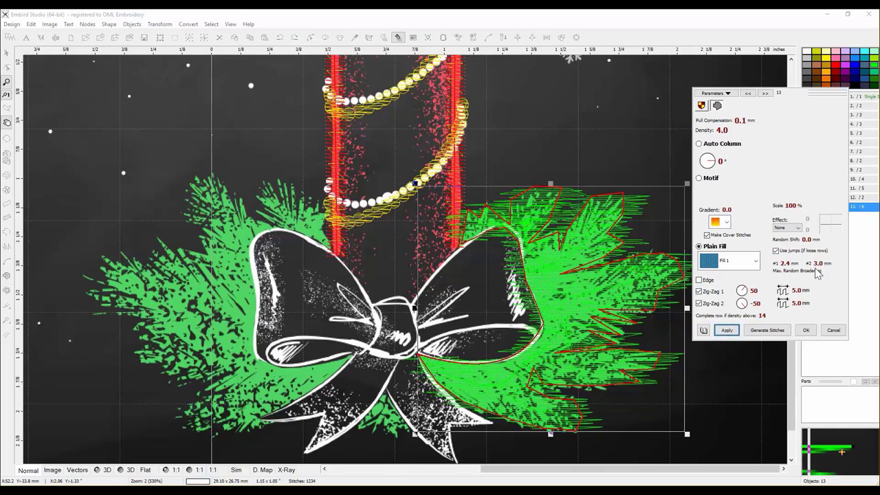
click(768, 330)
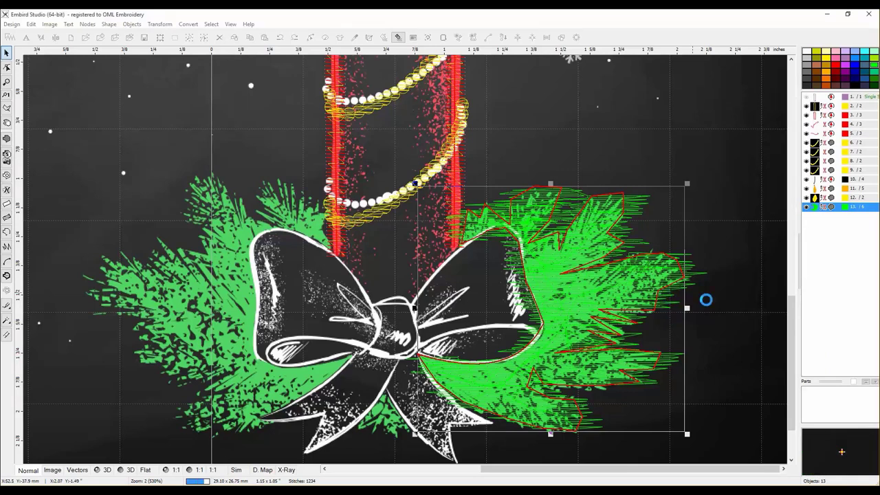
Show the whole candle design in 3D to check the green pine fill
key(minus)
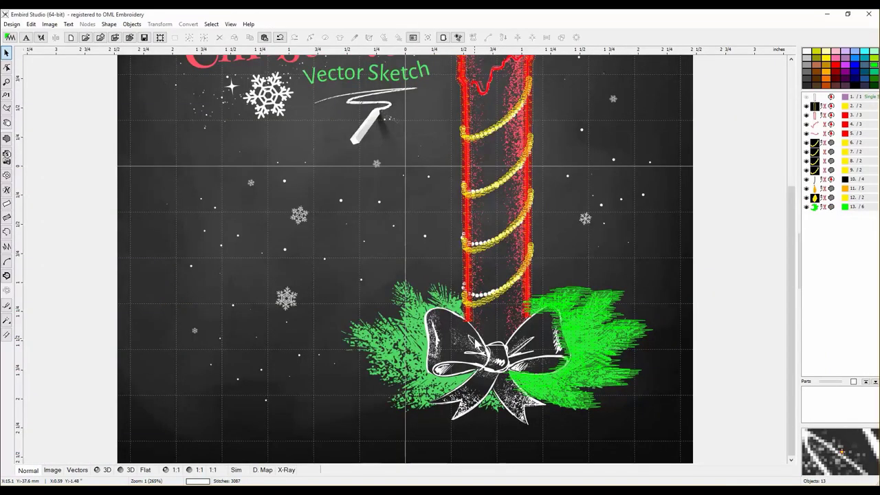
key(minus)
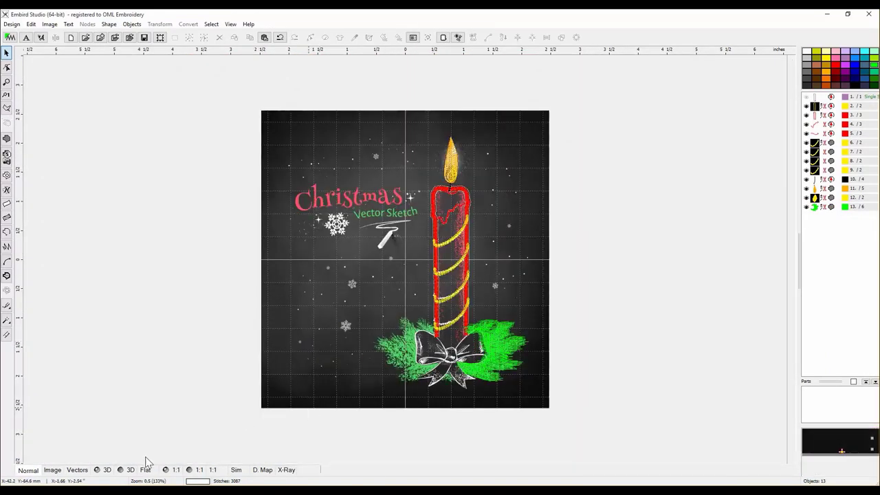
click(105, 471)
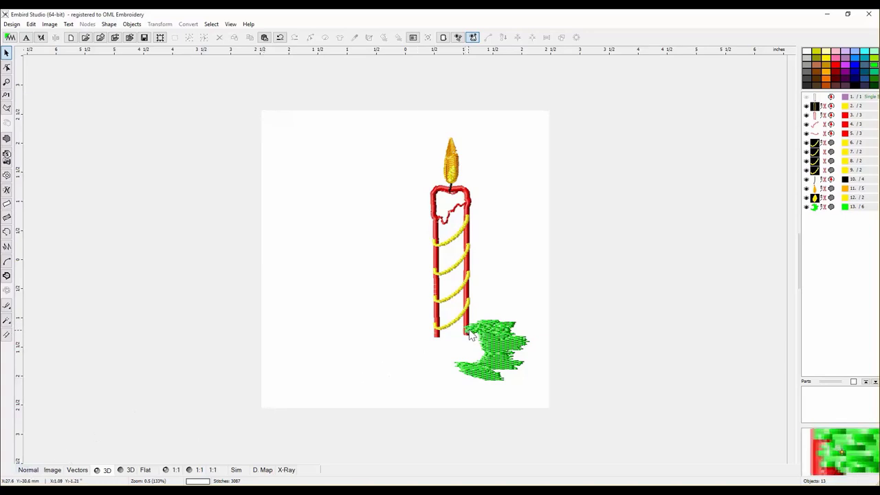
Duplicate the green pine fill on the bow's right side and move the copy over to the left branches
click(28, 470)
click(511, 349)
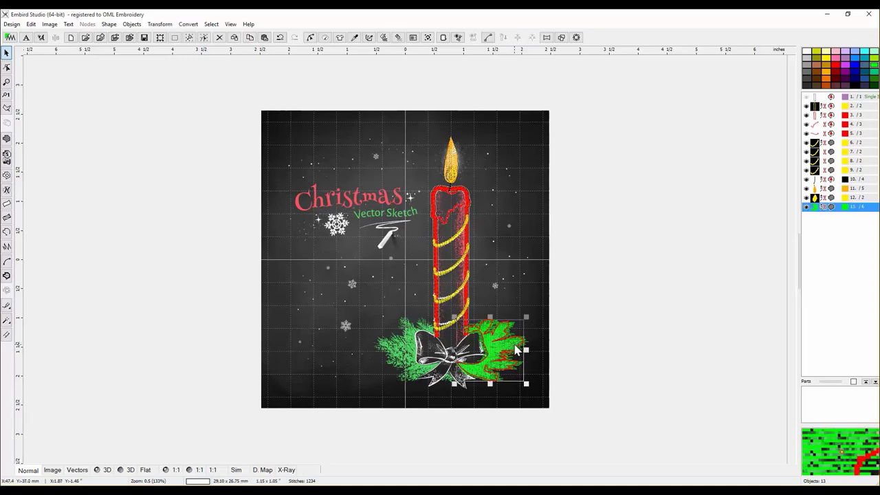
scroll(519, 351, up, 1)
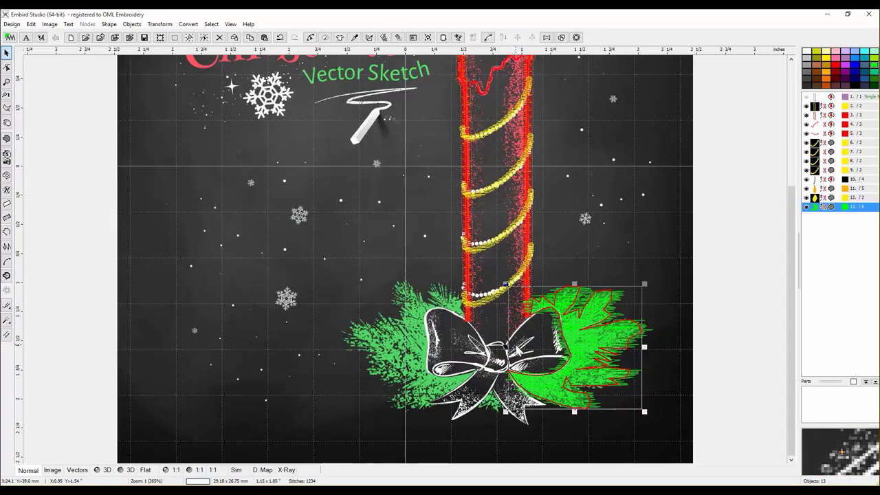
scroll(649, 334, up, 1)
scroll(594, 356, down, 1)
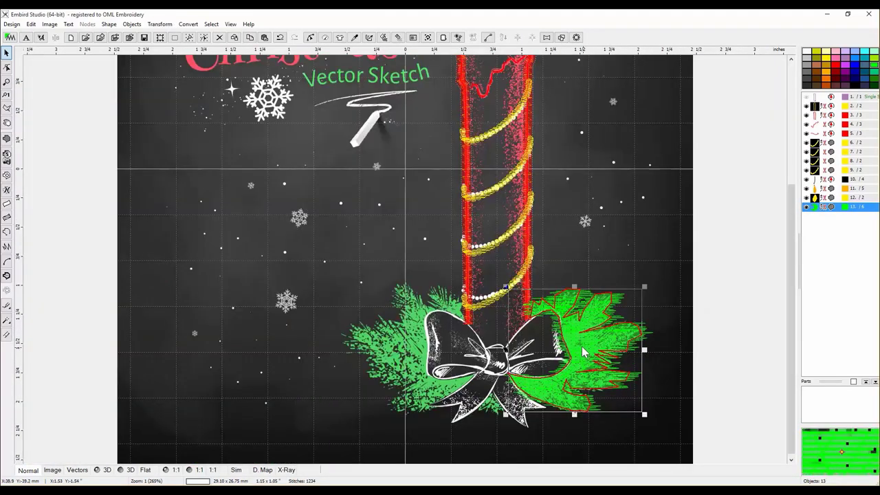
right_click(596, 339)
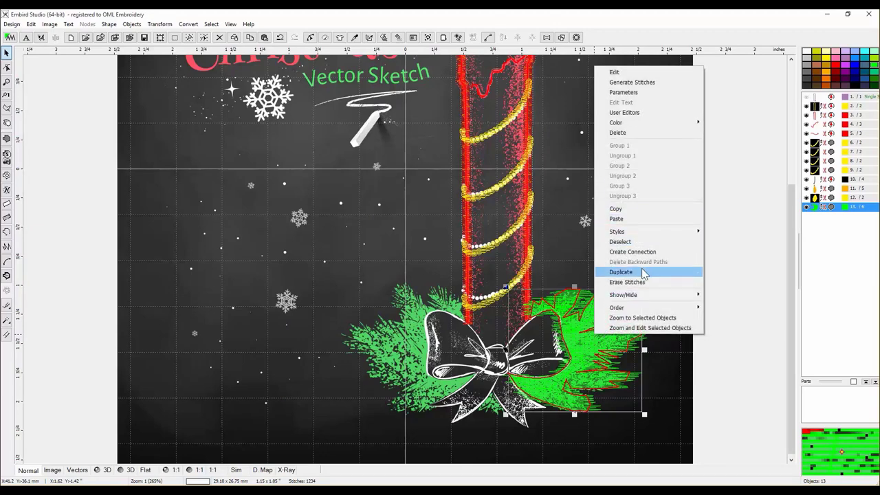
click(621, 272)
drag(607, 337, 371, 324)
Flip the copied green pine fill horizontally and fit it over the branches left of the bow
click(159, 24)
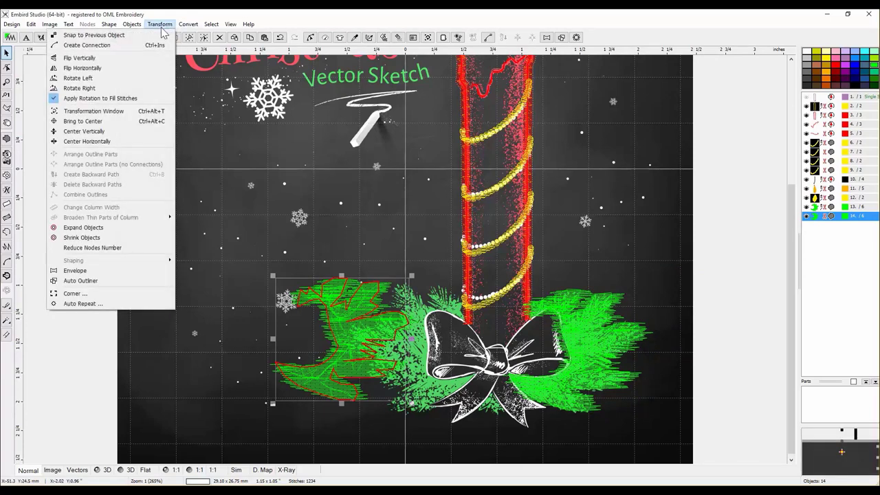
click(135, 68)
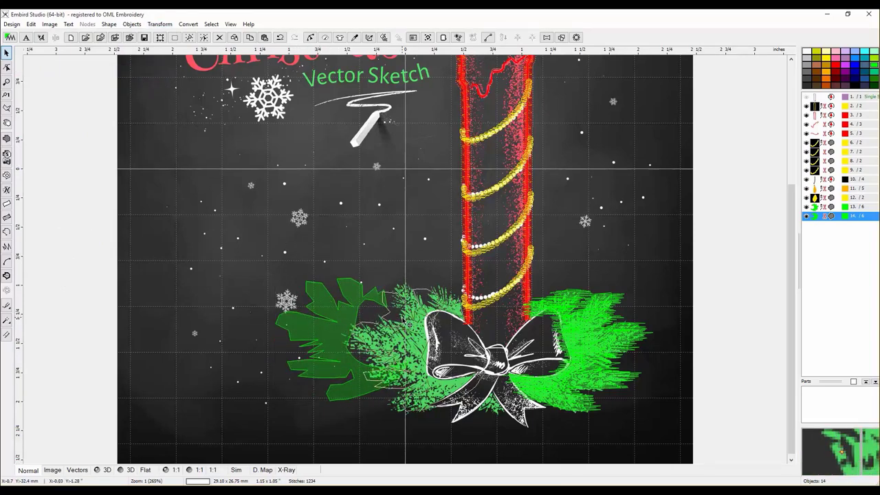
drag(331, 323, 405, 323)
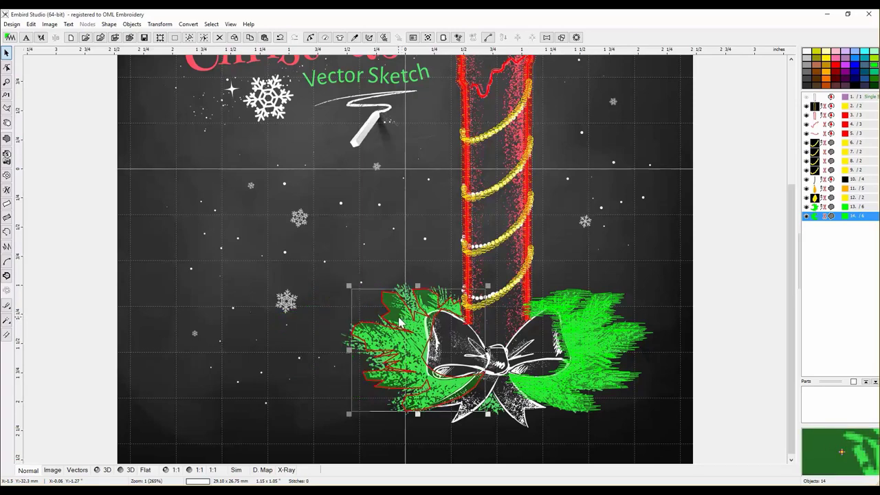
key(Escape)
click(398, 319)
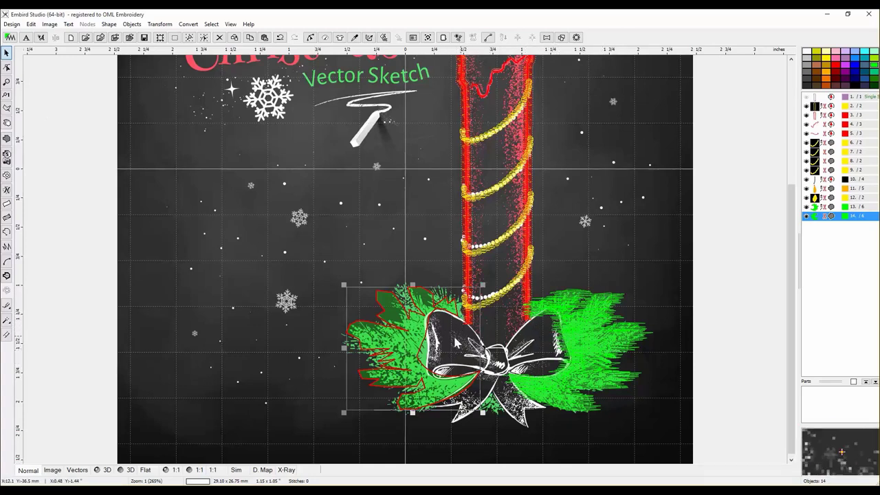
Trace a closed Plain Fill outline around the bow's right loop, following its white edge from the knot and back
scroll(559, 357, up, 1)
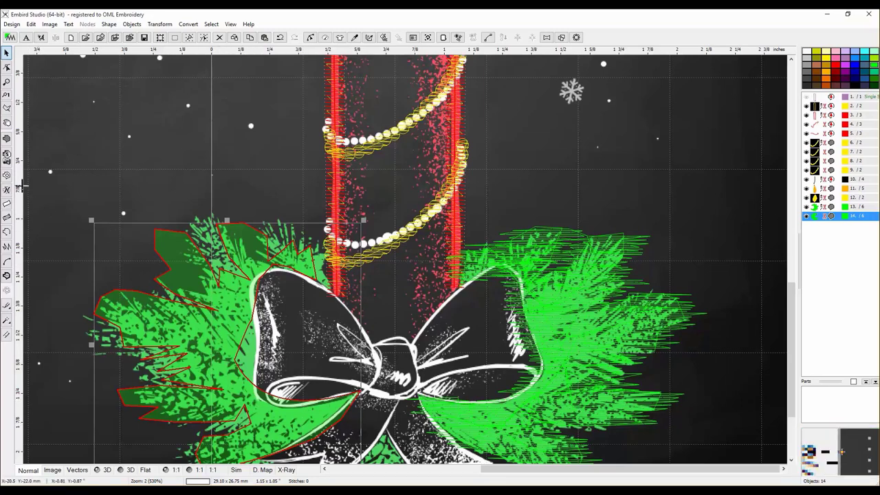
click(7, 139)
click(124, 145)
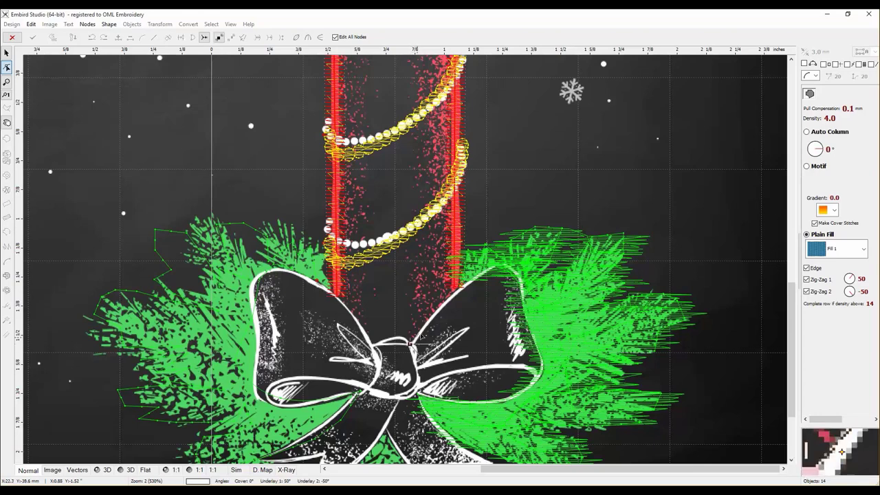
click(498, 266)
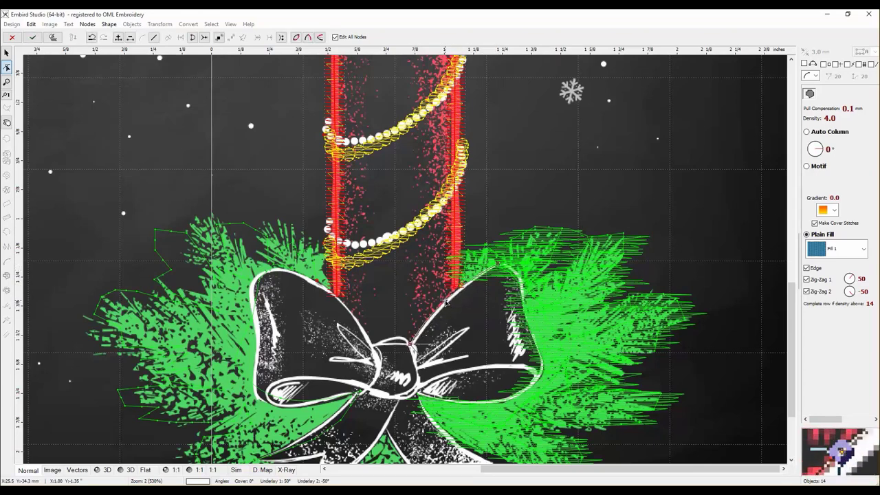
click(521, 283)
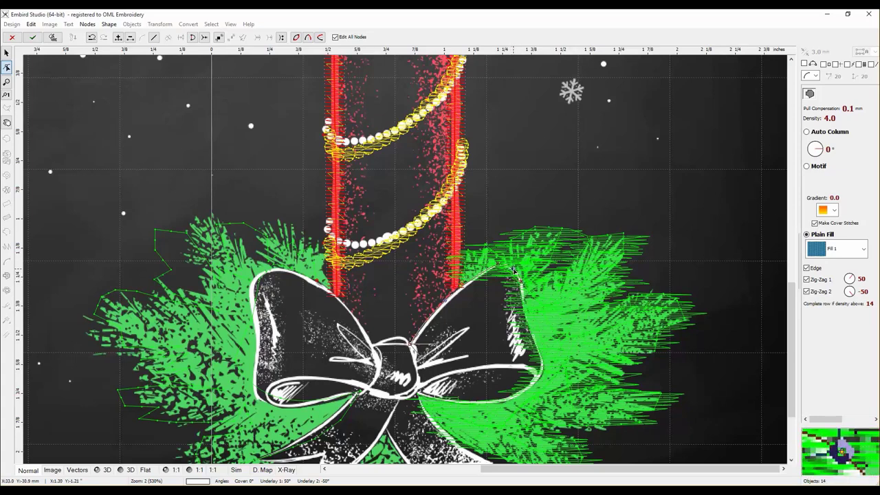
click(537, 351)
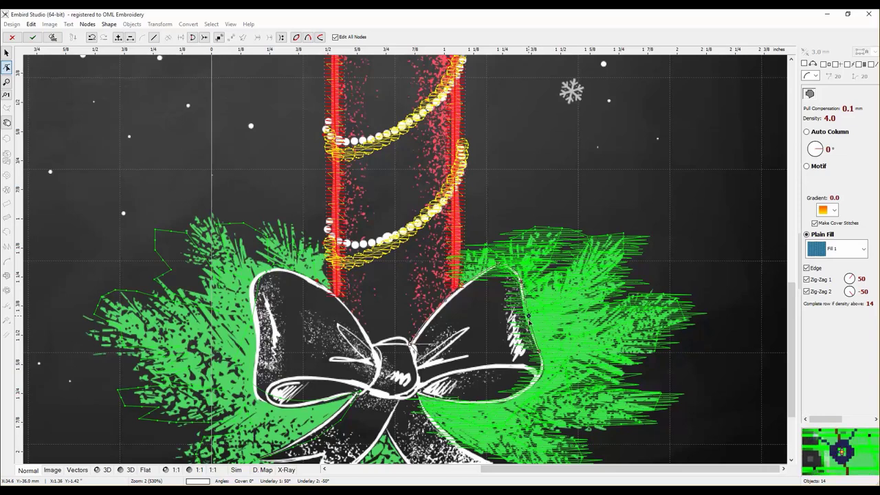
click(509, 400)
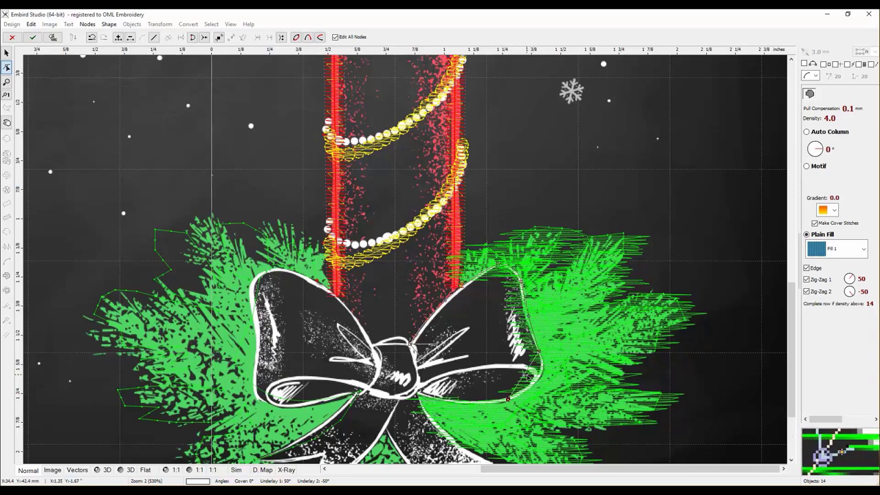
click(539, 378)
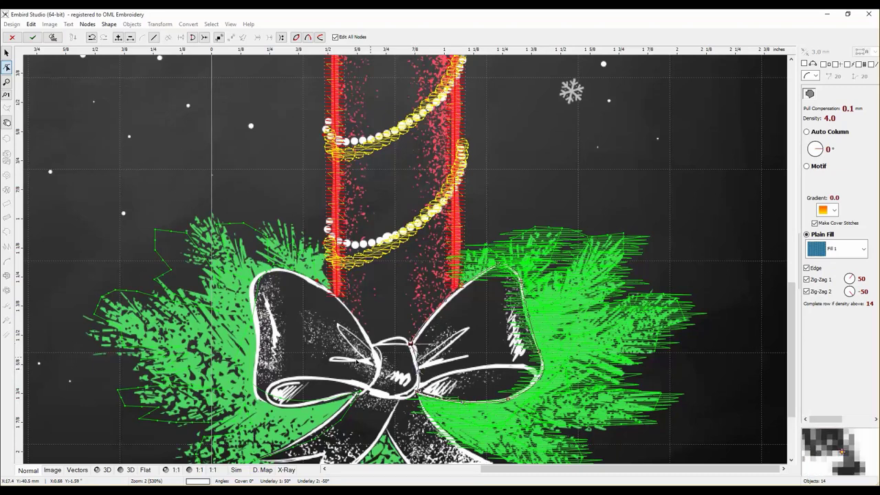
Generate the fill stitches of the bow's right loop and colour the object red
click(53, 37)
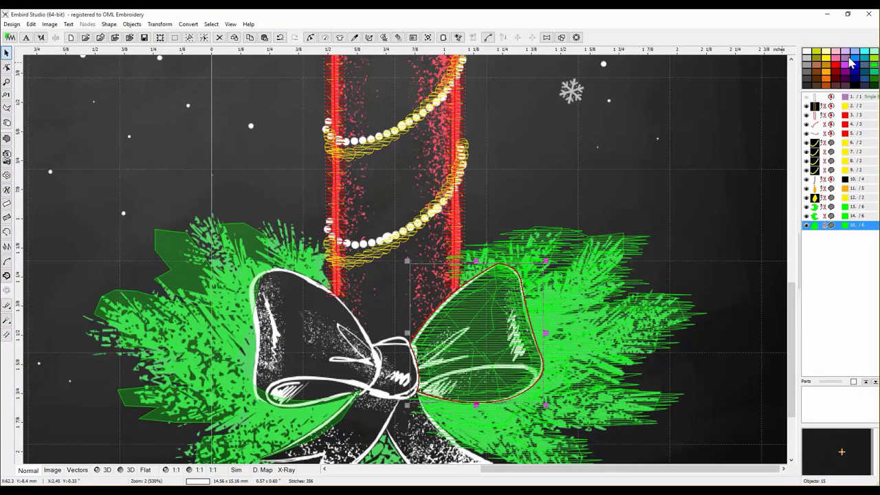
click(837, 65)
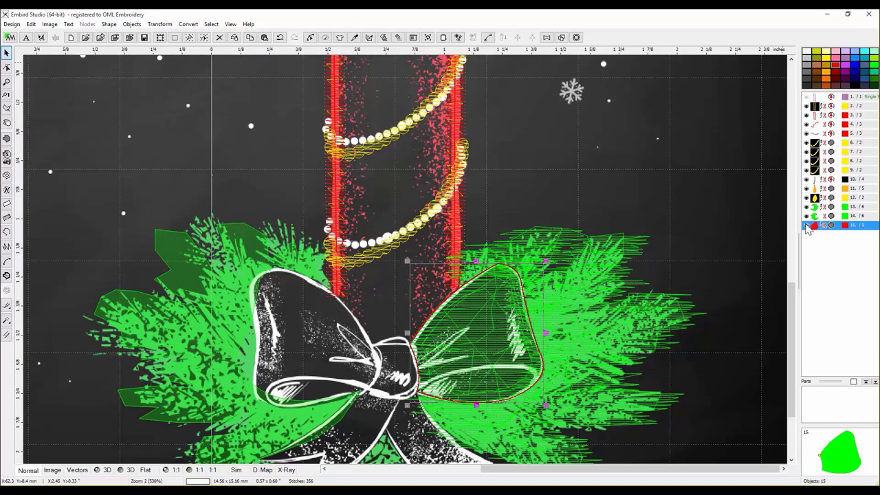
click(639, 193)
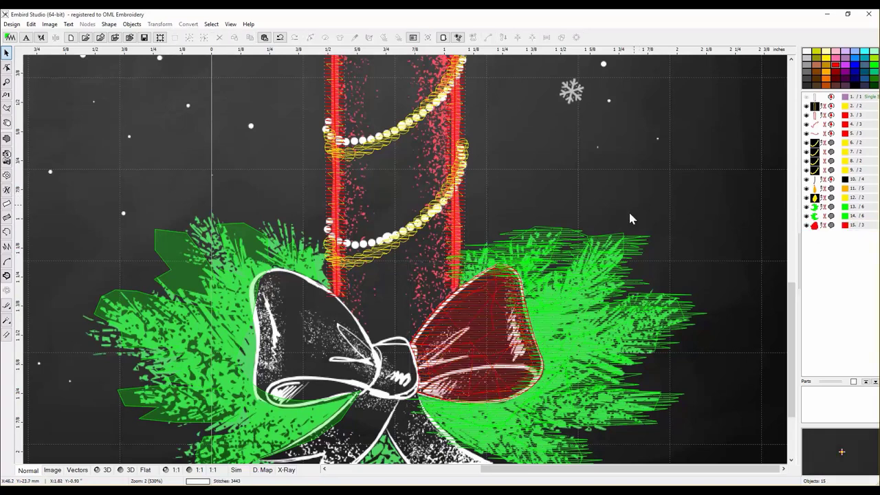
Duplicate the red fill of the bow's right loop and move the copy onto the left loop
click(495, 341)
right_click(494, 341)
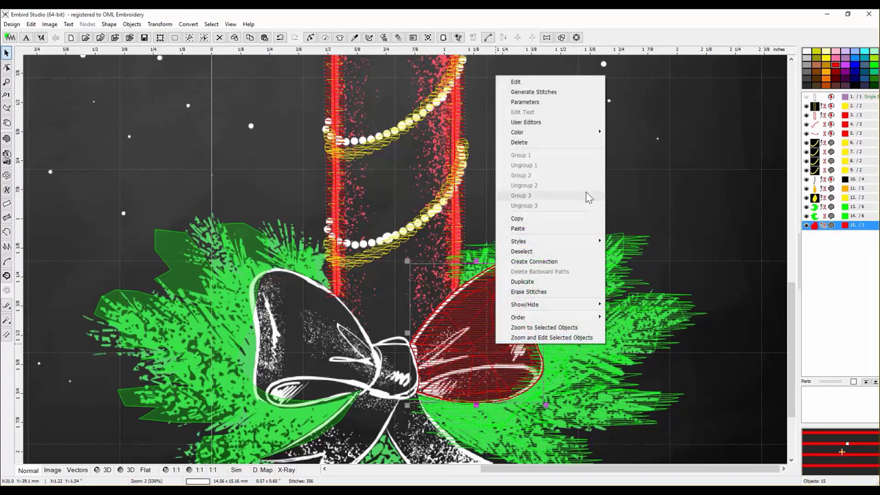
click(543, 282)
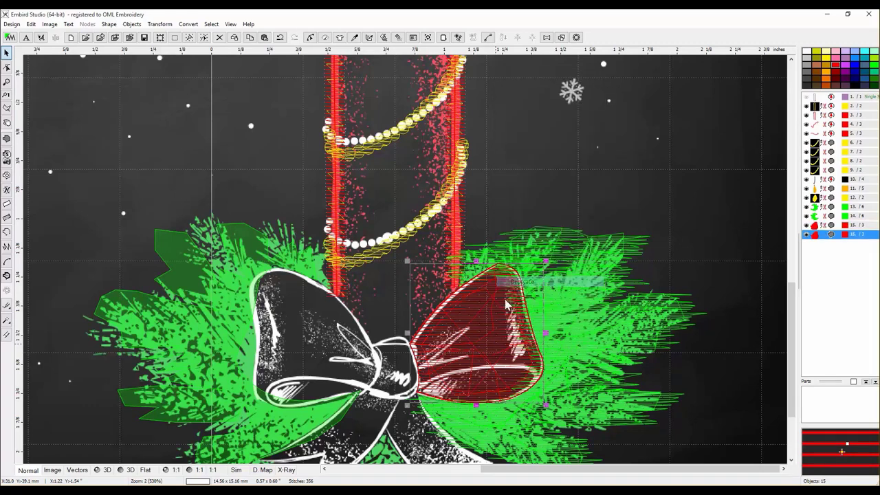
drag(505, 305, 321, 294)
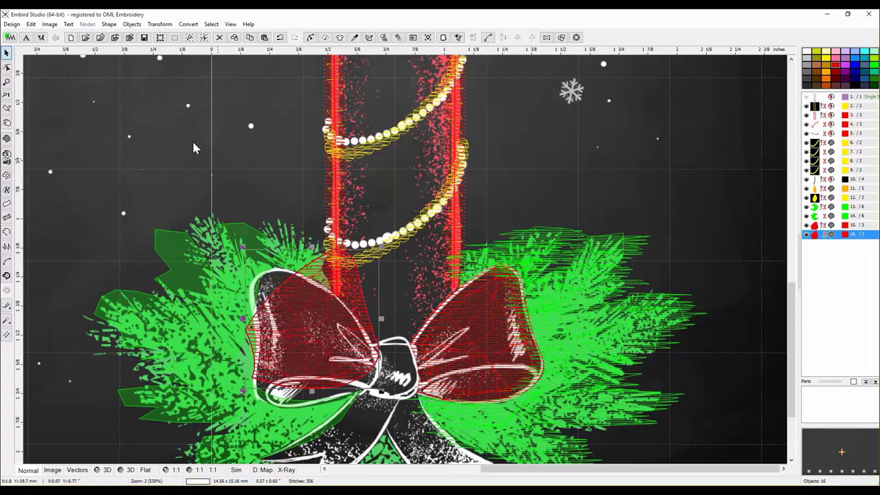
Flip the copied red fill horizontally and align it with the outline of the bow's left loop
click(160, 24)
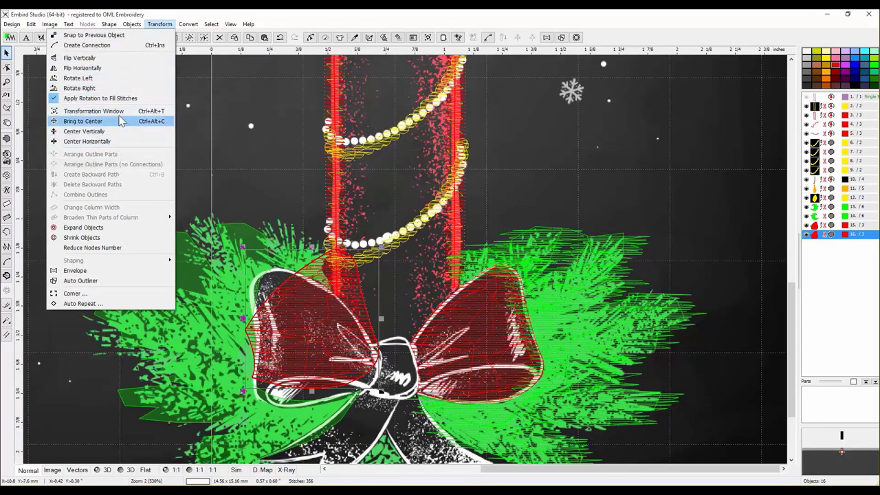
click(83, 67)
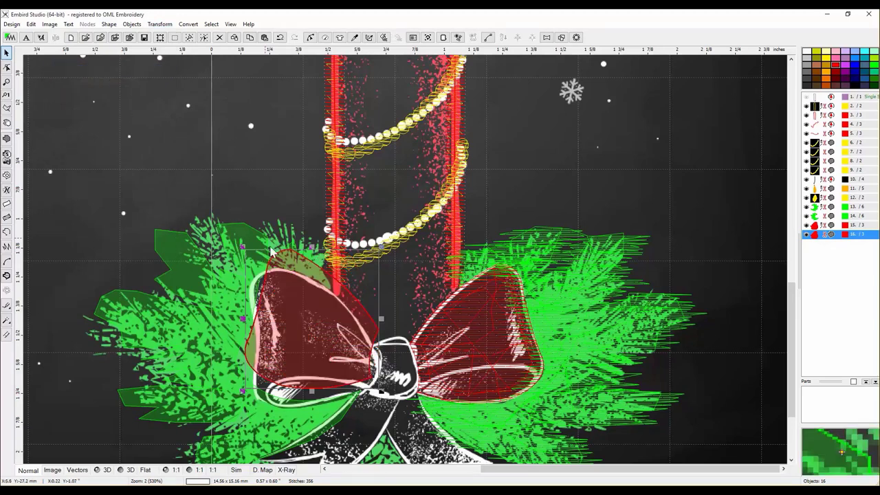
key(Escape)
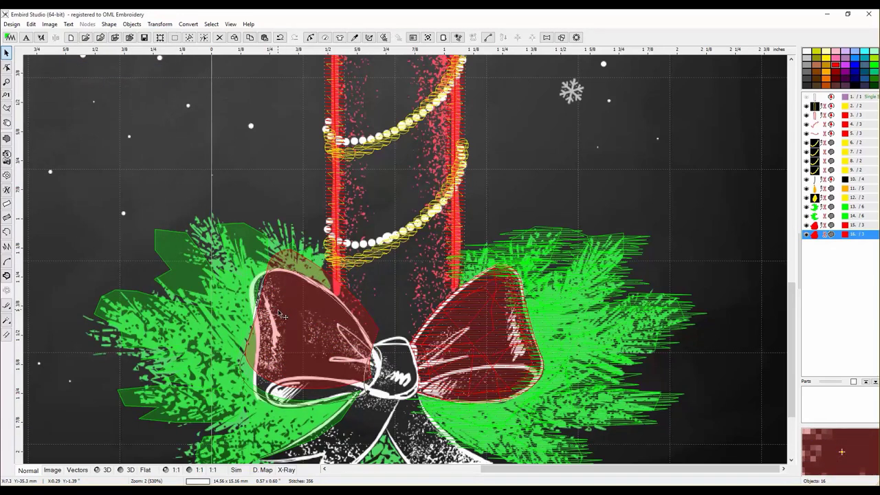
click(282, 316)
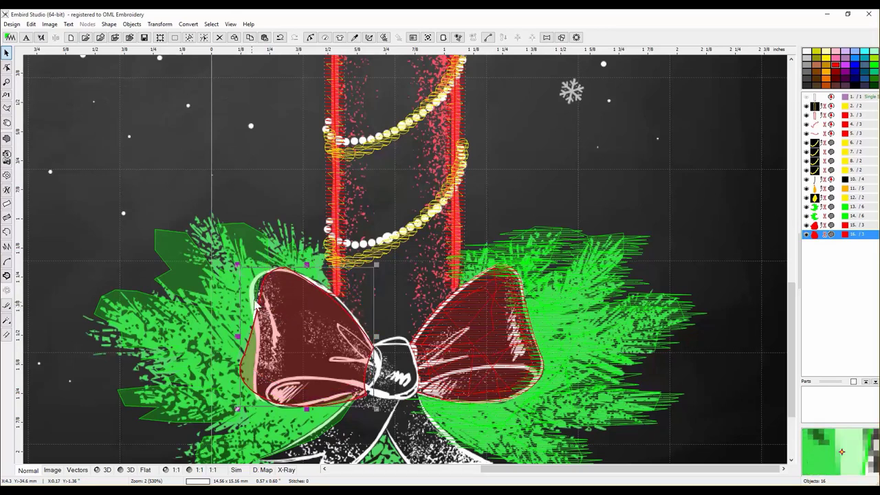
Shift the left green pine fill slightly down and to the right, then deselect it
click(221, 282)
click(224, 286)
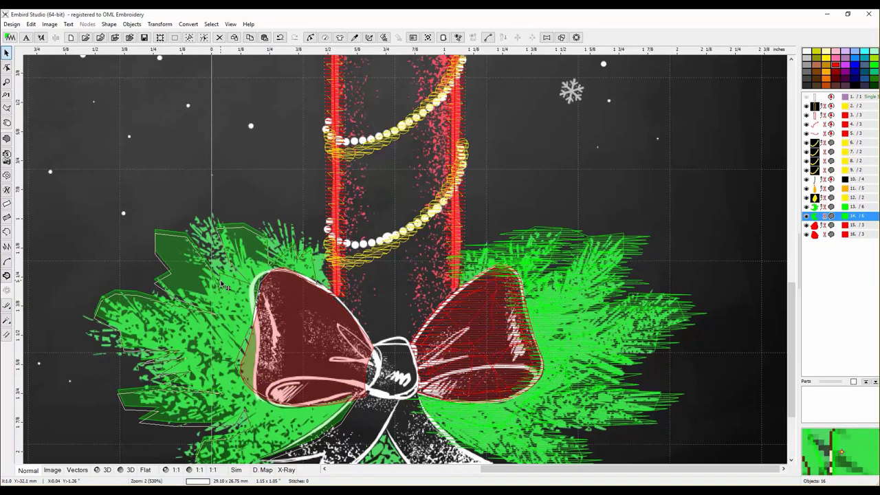
drag(223, 283, 224, 290)
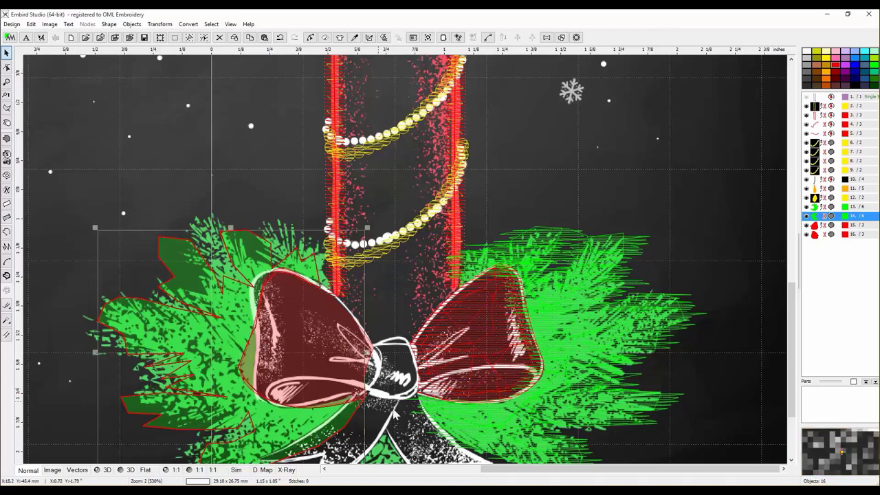
click(357, 356)
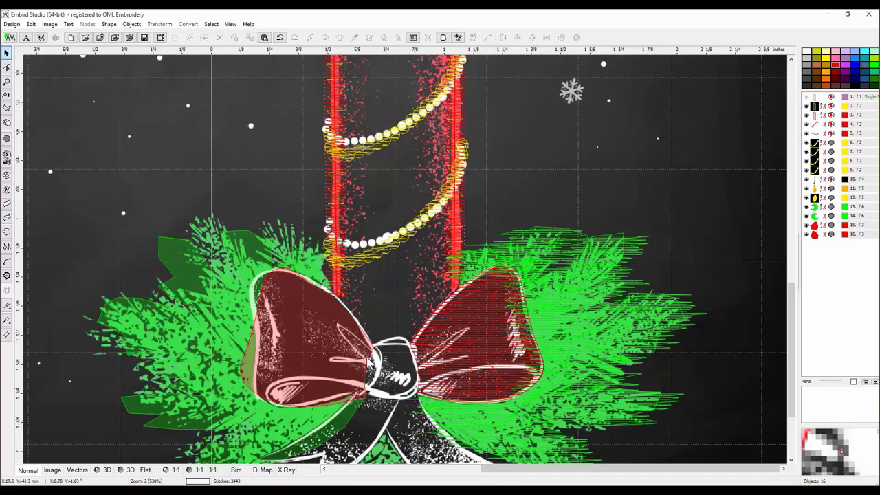
click(493, 354)
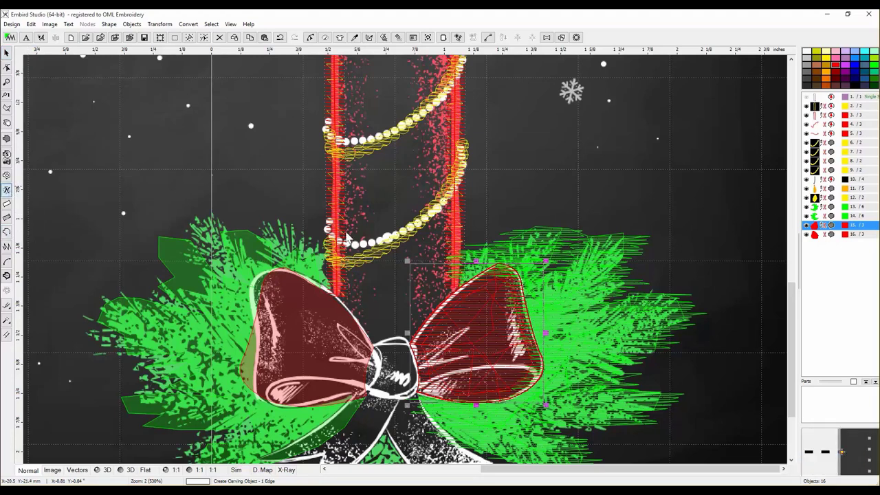
double_click(429, 261)
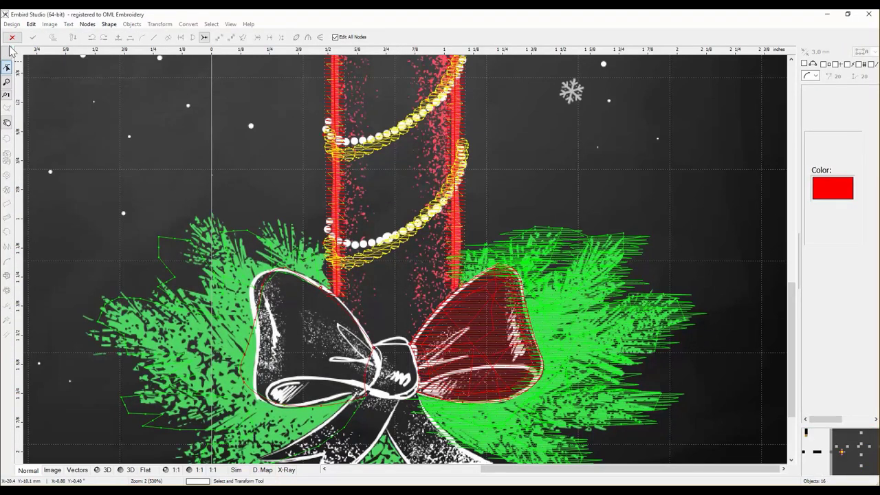
click(12, 37)
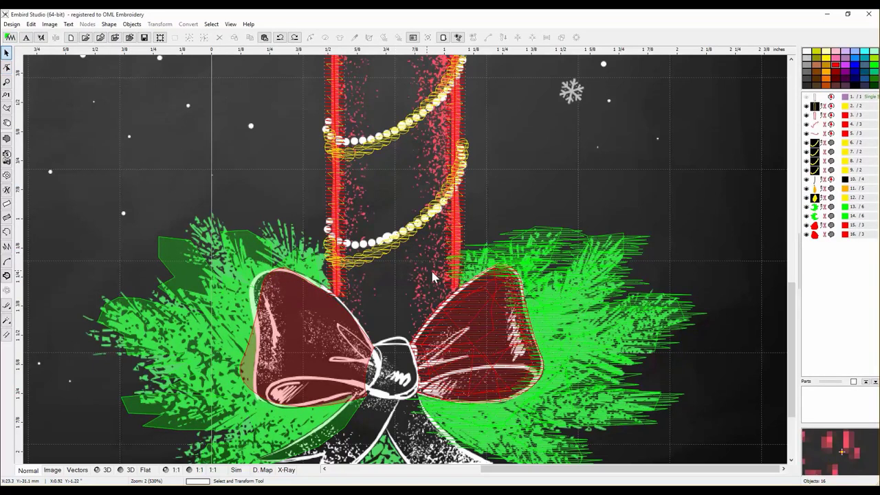
Carve a V-shaped crease about 5.6 by 4.3 mm into the right bow loop beside the knot, generate its stitches and preview in 3D
click(487, 331)
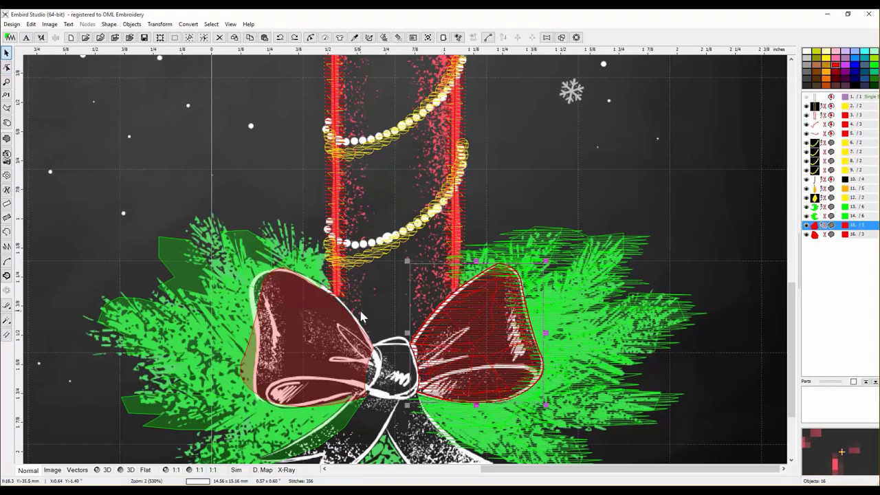
click(7, 191)
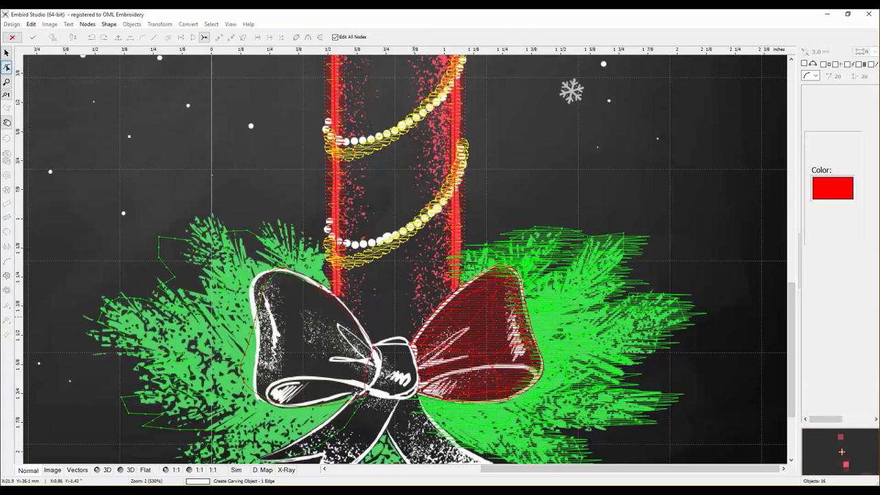
click(422, 358)
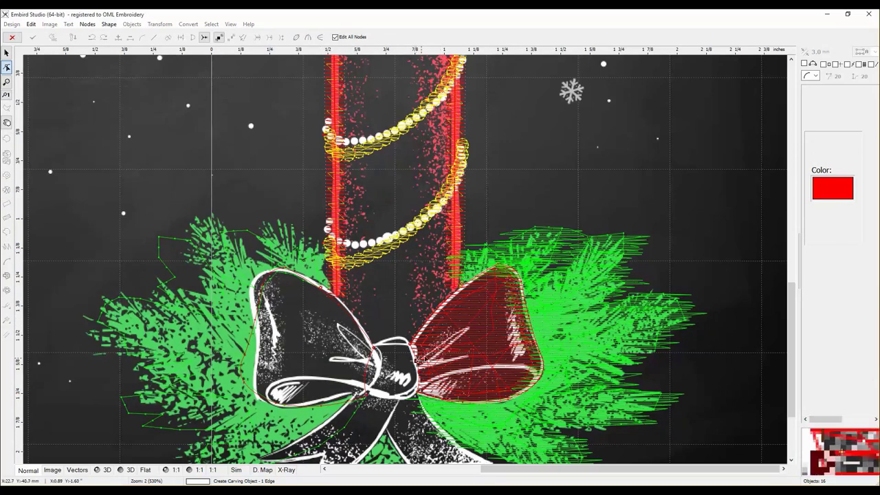
click(467, 330)
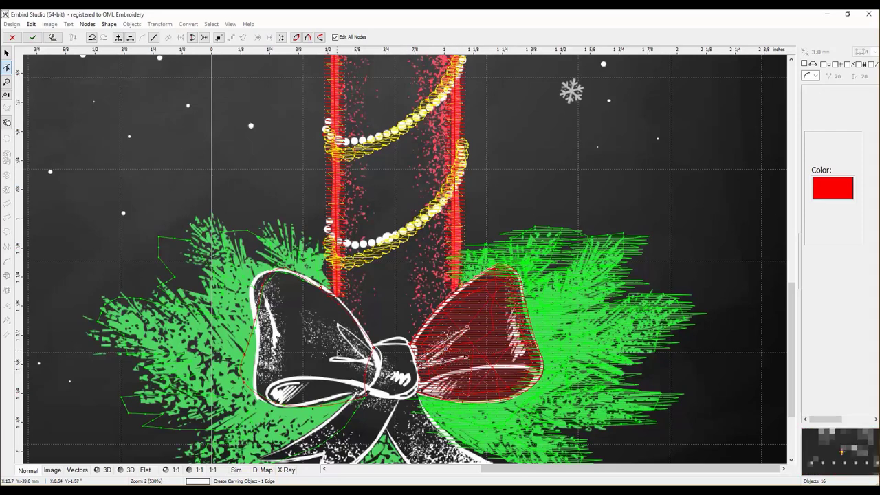
click(52, 37)
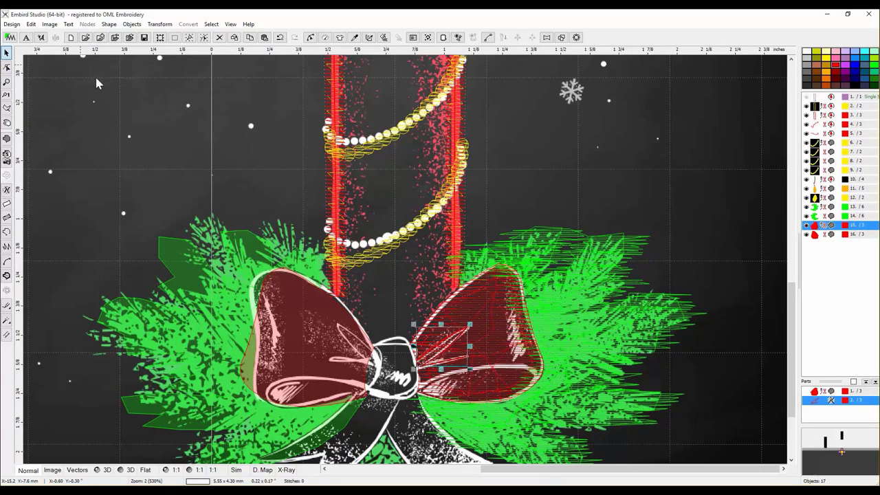
click(103, 473)
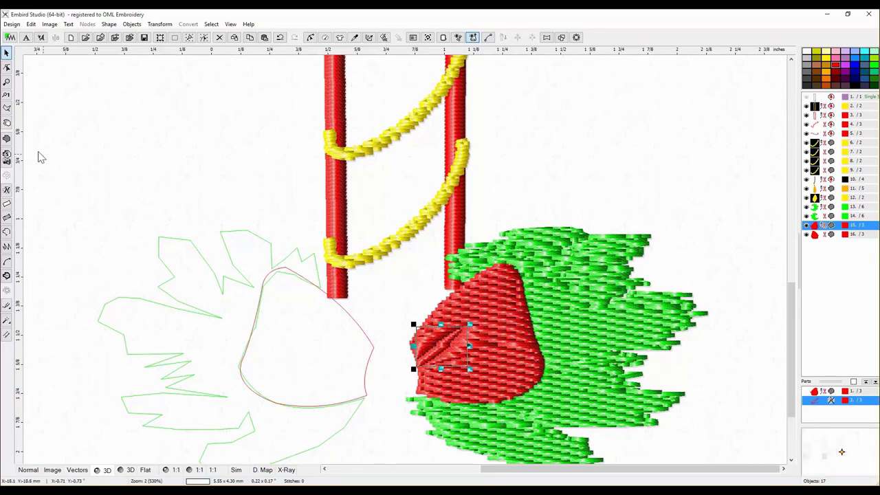
click(102, 469)
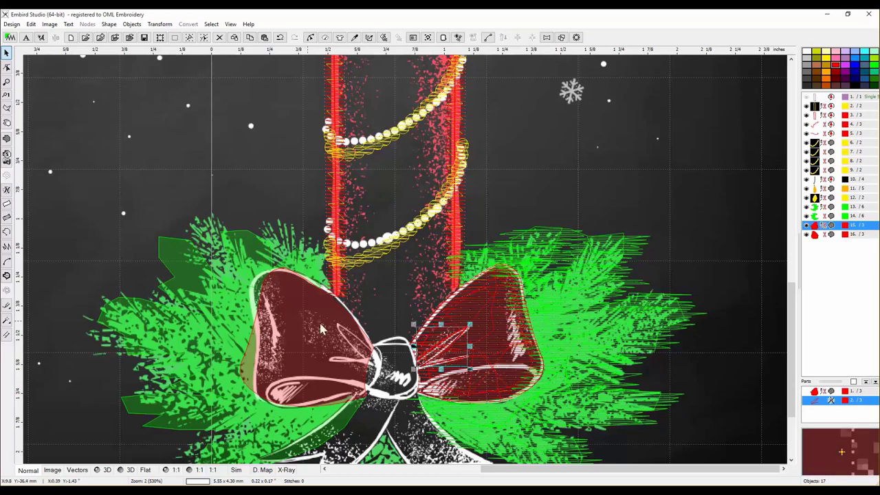
Carve the curved lower fold line, about 12.8 by 2.6 mm, across the right bow loop and regenerate its stitches
click(496, 364)
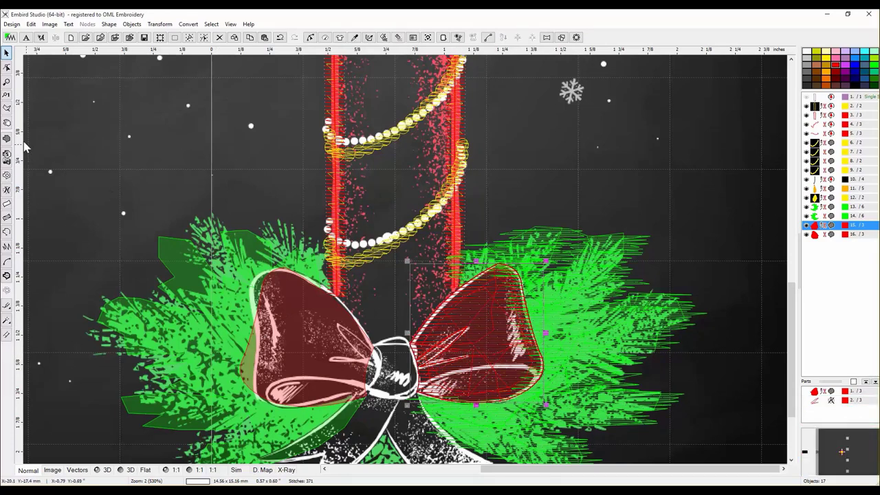
click(10, 192)
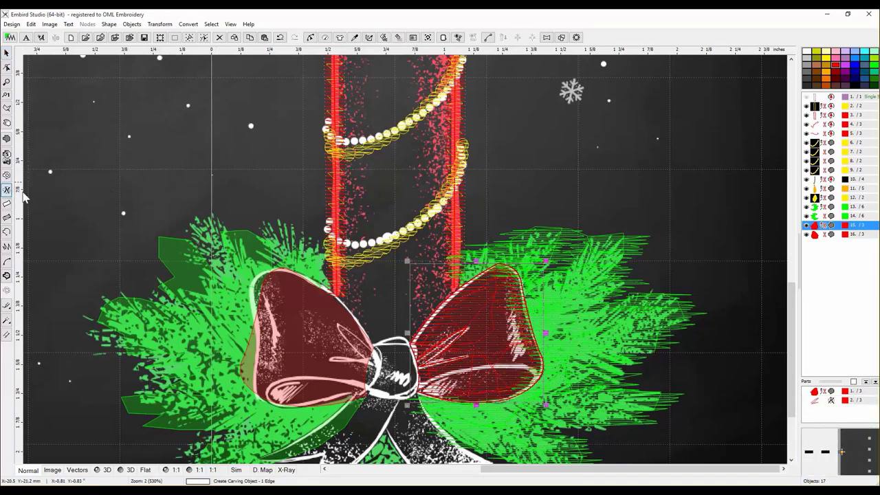
click(295, 262)
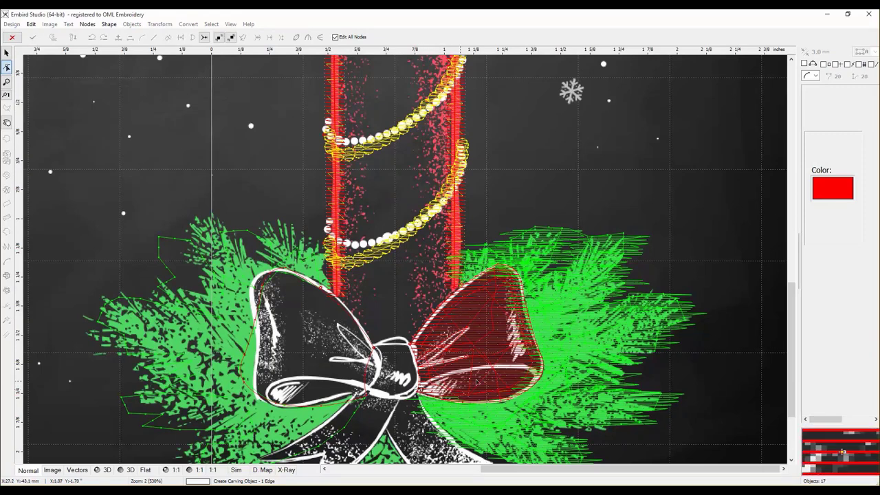
click(538, 377)
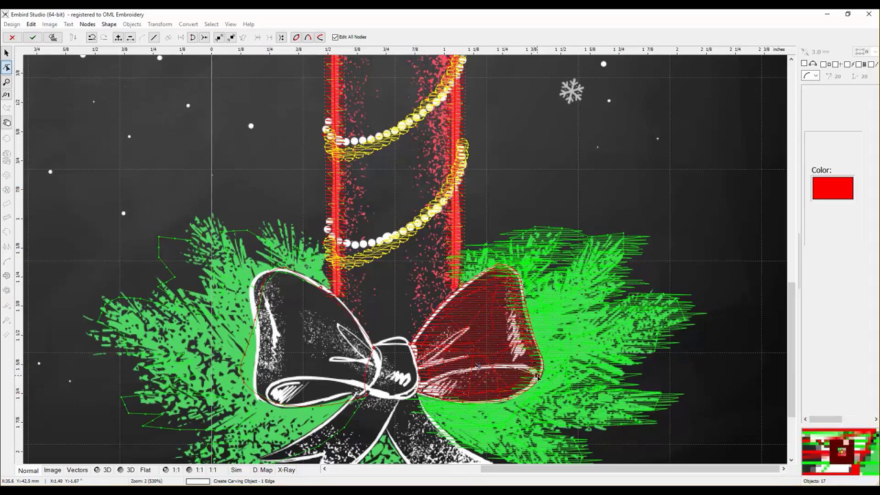
click(53, 38)
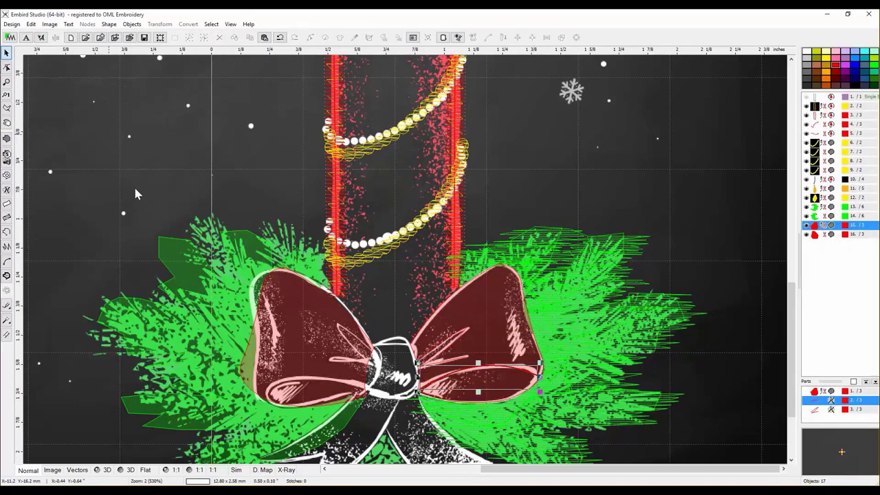
click(107, 470)
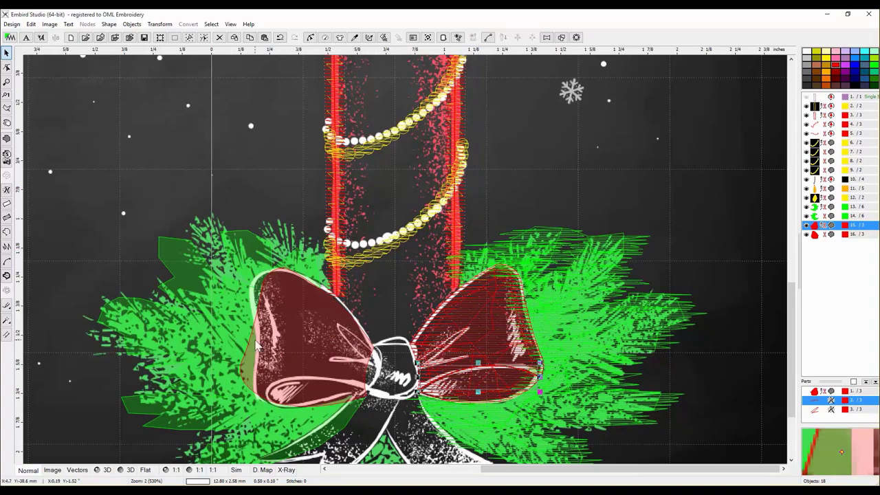
Carve the crease lines beside the knot, about 4.7 by 4.4 mm, into the left bow loop, generate its stitches and preview in 3D
click(289, 347)
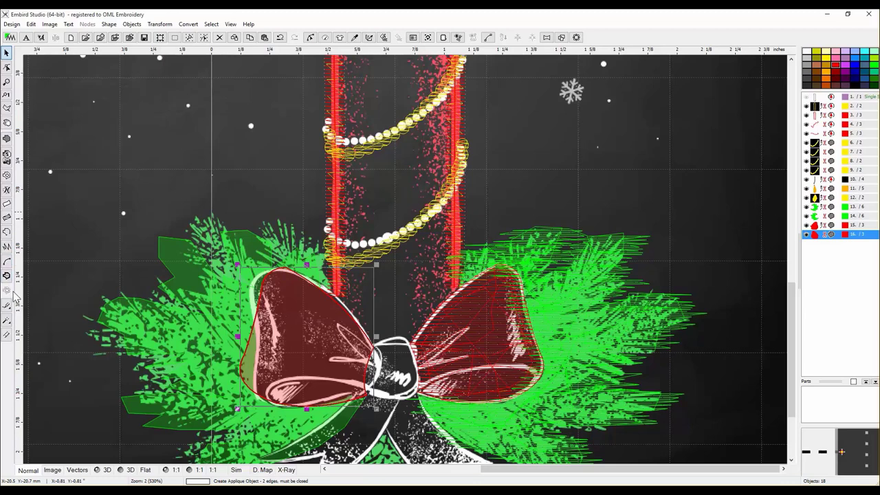
click(7, 190)
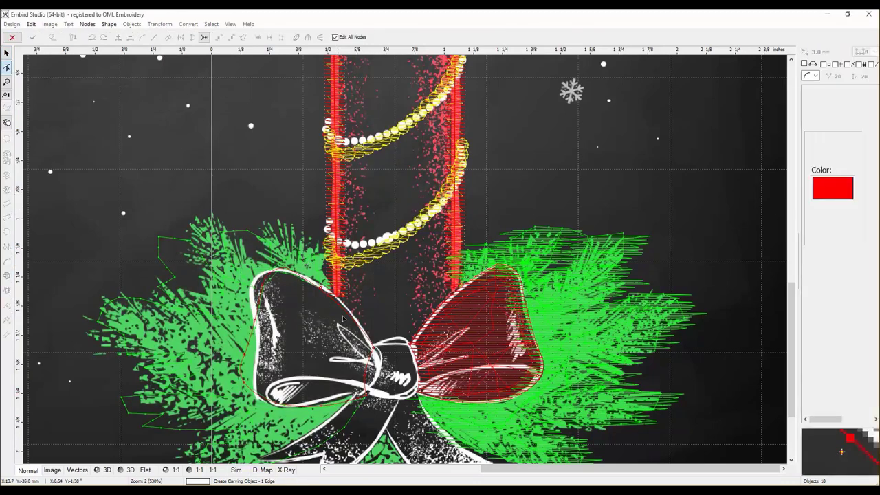
click(372, 349)
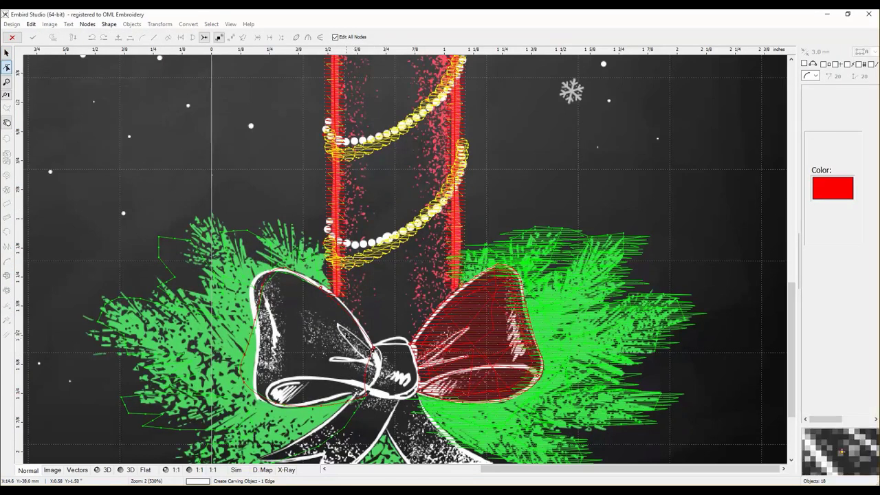
click(336, 323)
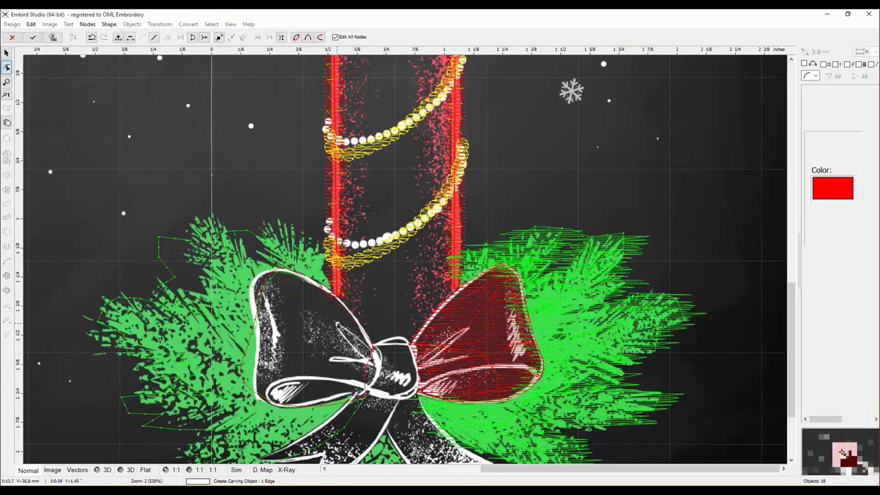
click(343, 362)
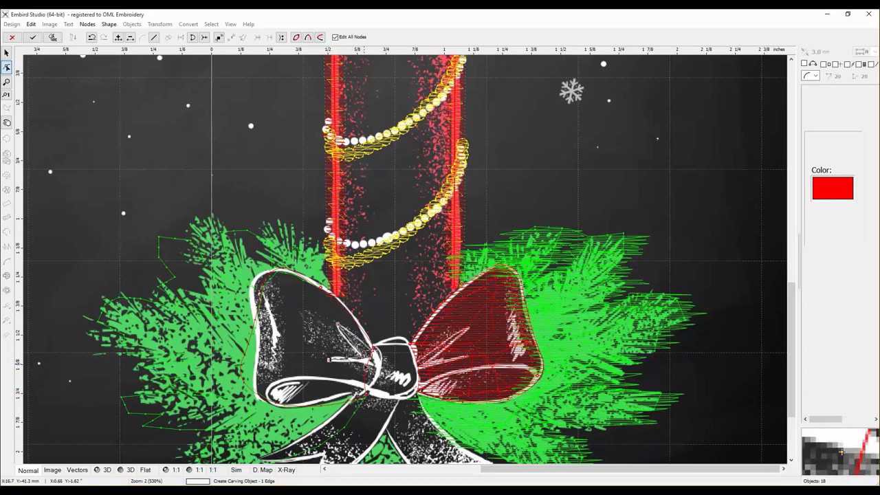
click(366, 365)
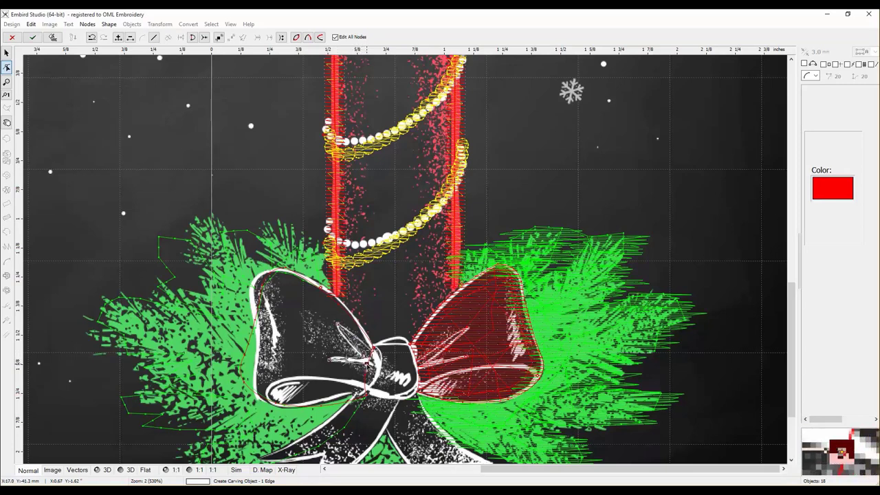
click(53, 38)
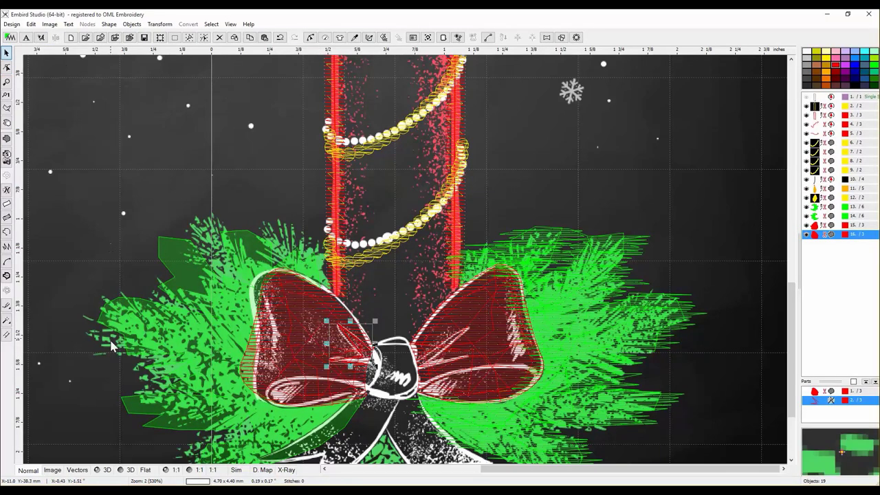
click(103, 470)
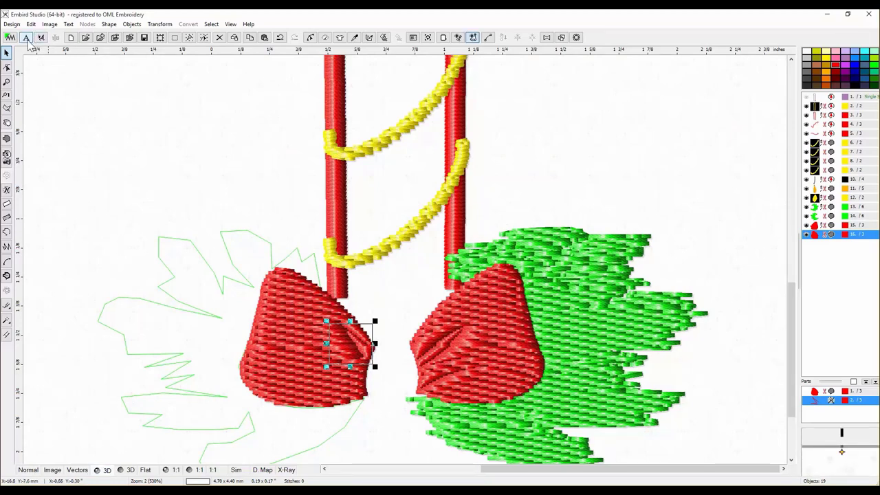
click(29, 471)
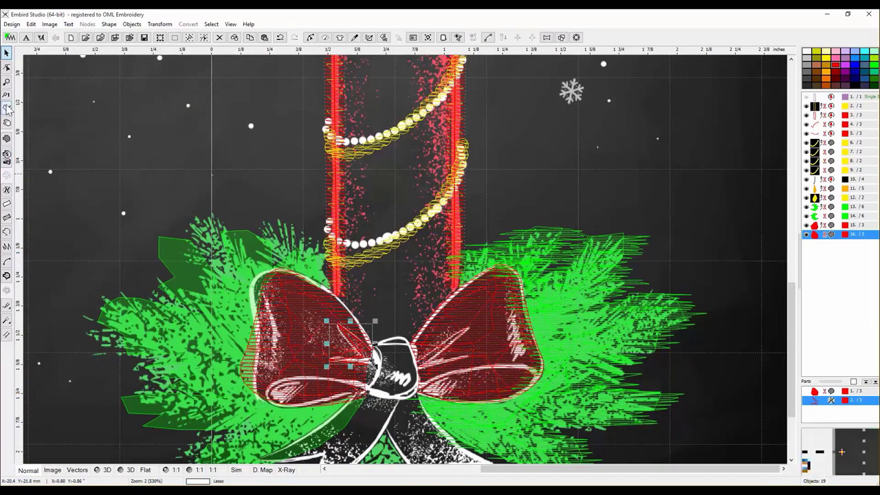
Carve the curved lower fold line, about 12.7 by 1.7 mm, across the left bow loop, regenerate its stitches and check them in 3D
click(275, 346)
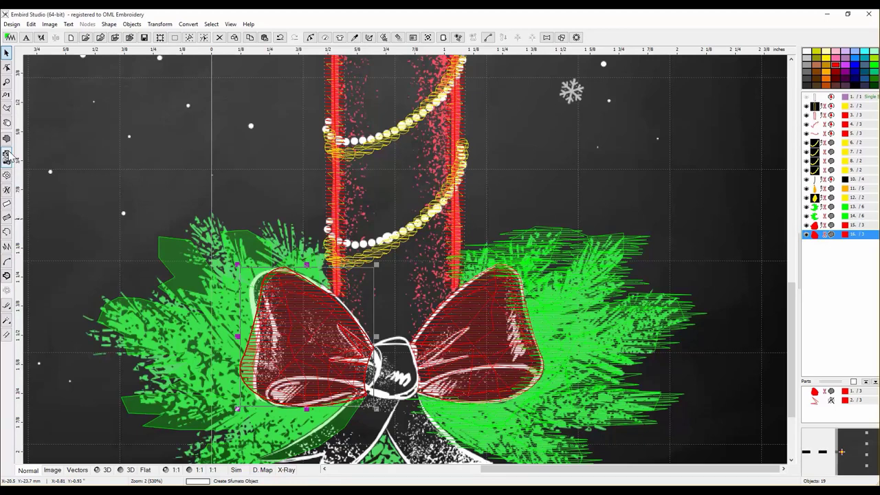
click(7, 190)
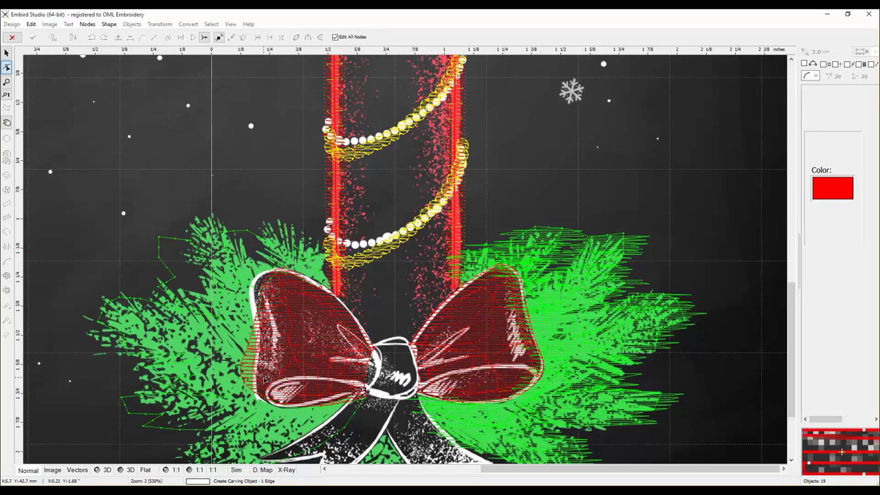
click(249, 386)
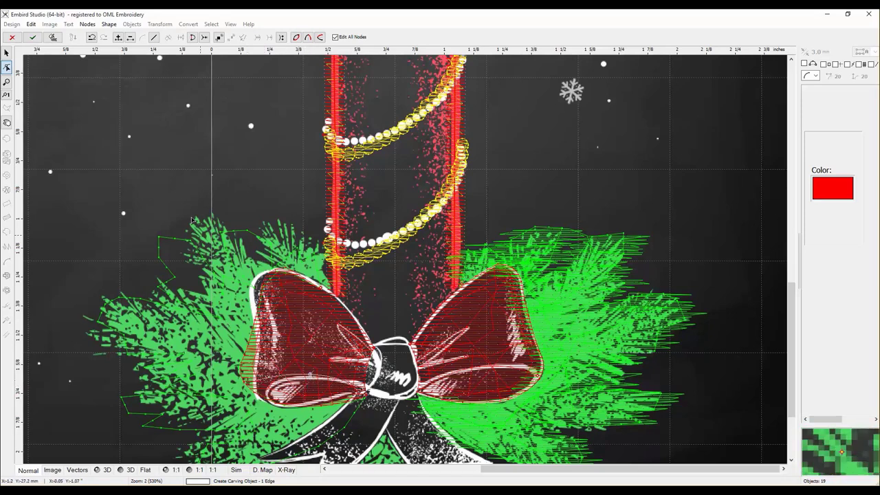
click(55, 38)
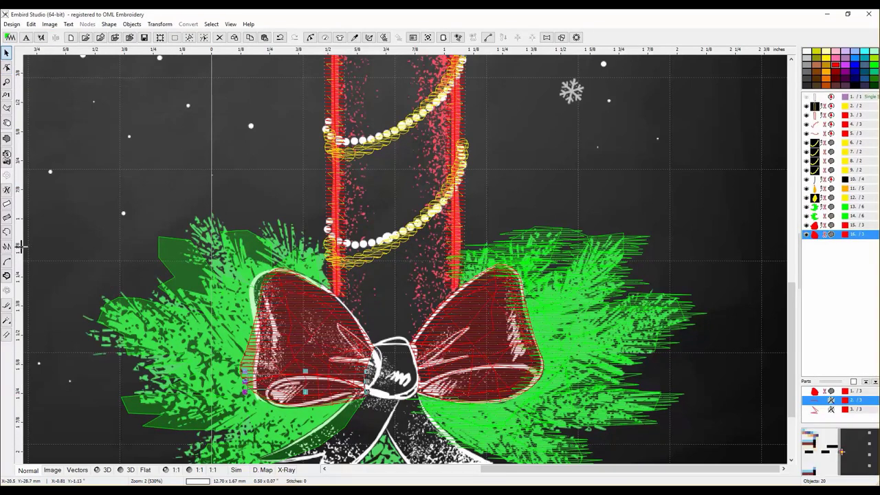
click(103, 472)
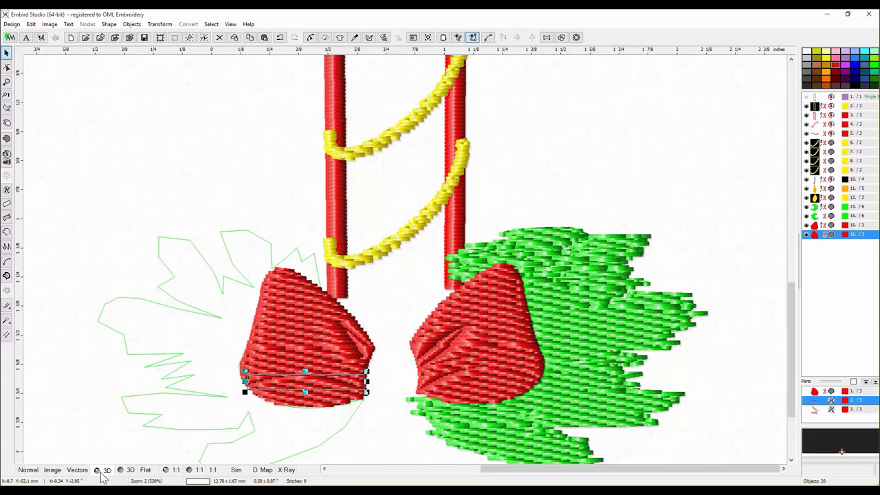
click(27, 471)
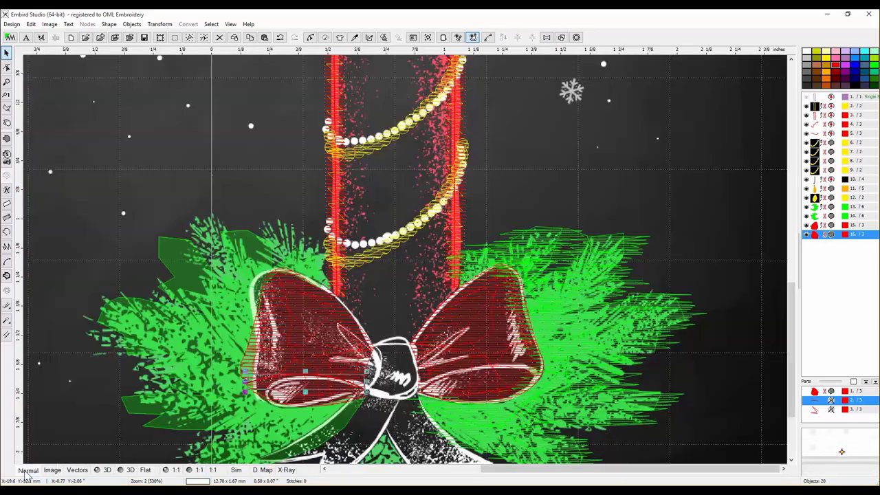
Generate the fill stitches of the left green pine object and check the design in 3D
click(211, 315)
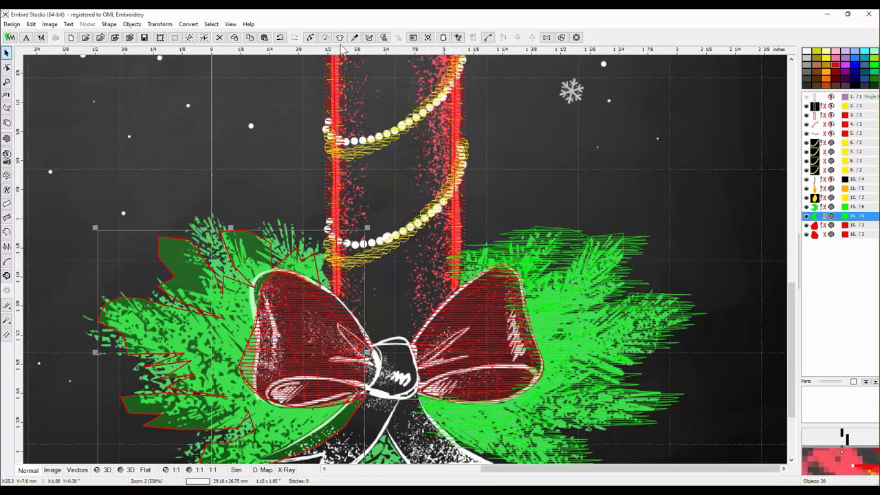
click(384, 37)
click(253, 143)
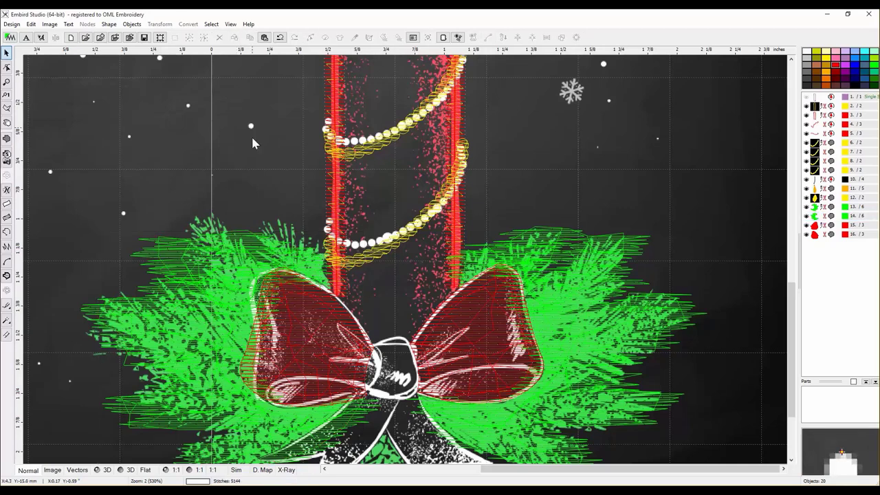
click(98, 470)
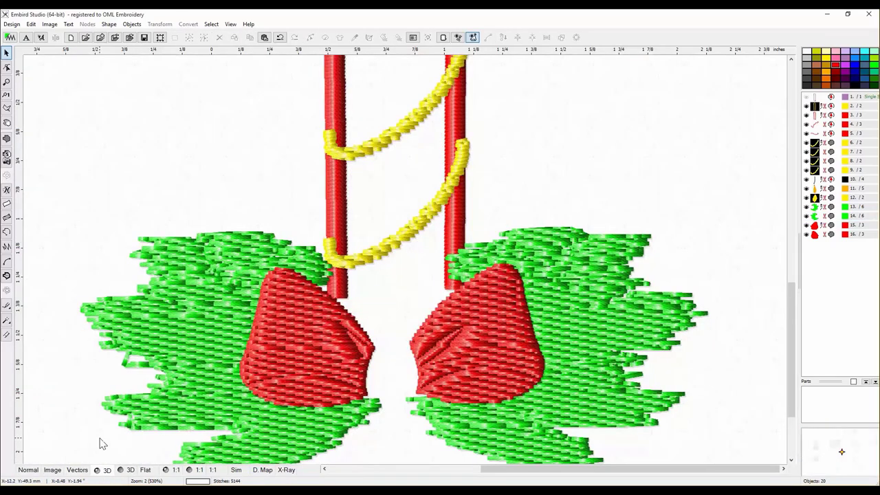
click(28, 470)
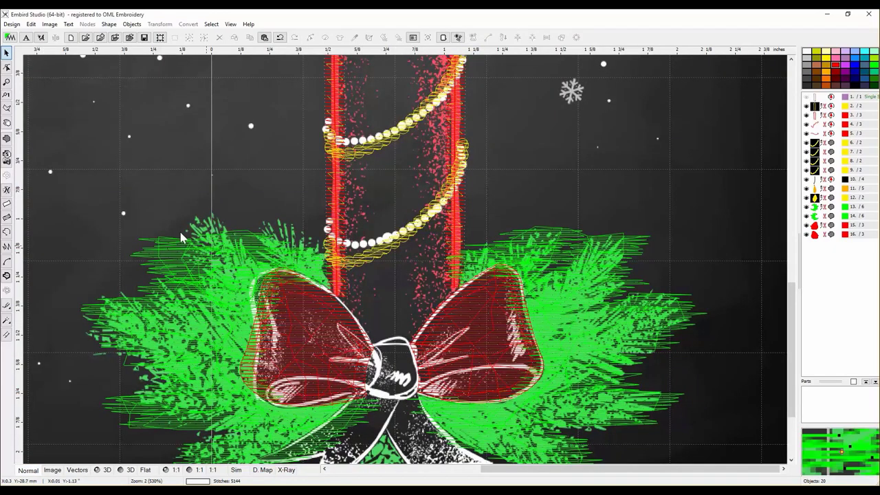
Draw the bow's centre knot as a closed fill object about 6.0 by 7.1 mm with curved sides and generate its stitches
click(7, 141)
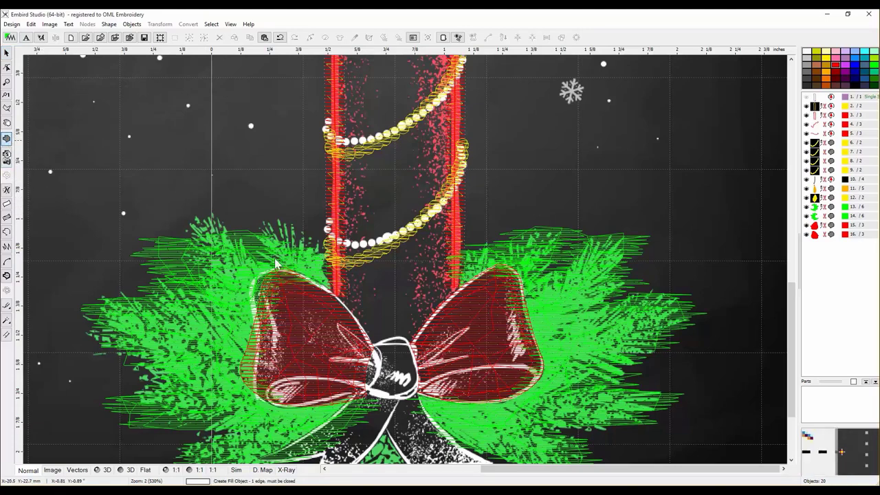
click(376, 352)
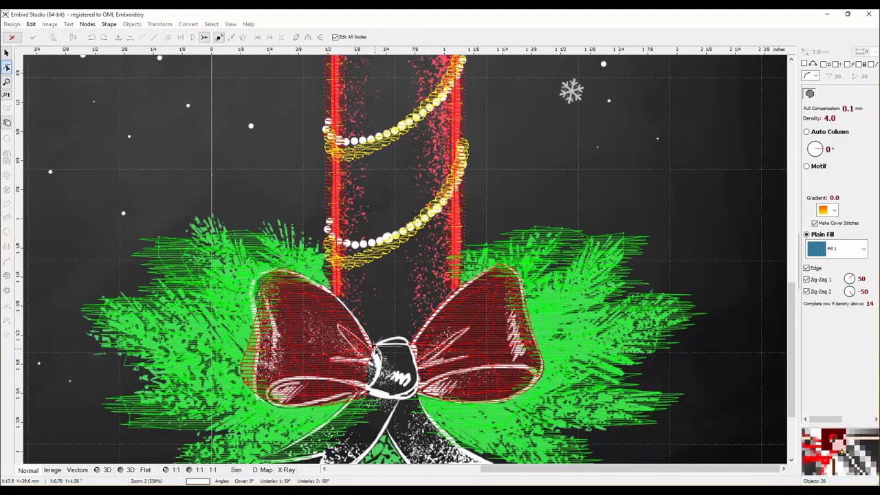
scroll(405, 355, up, 1)
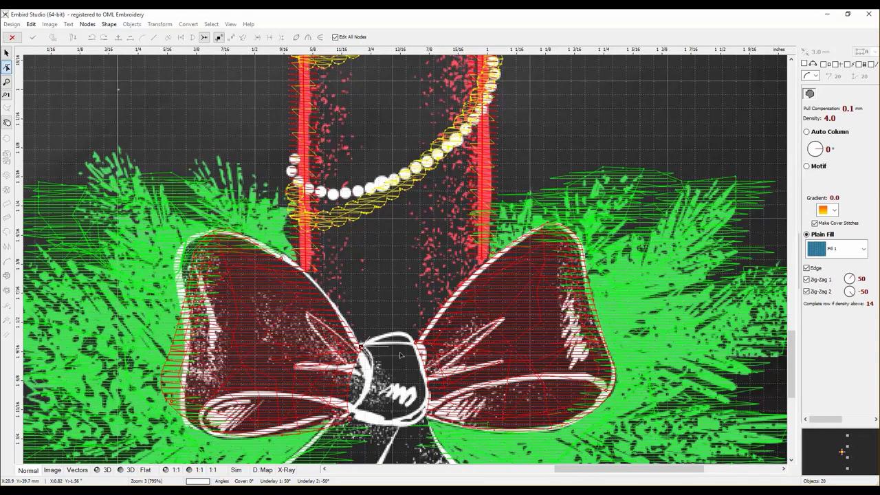
scroll(400, 354, up, 1)
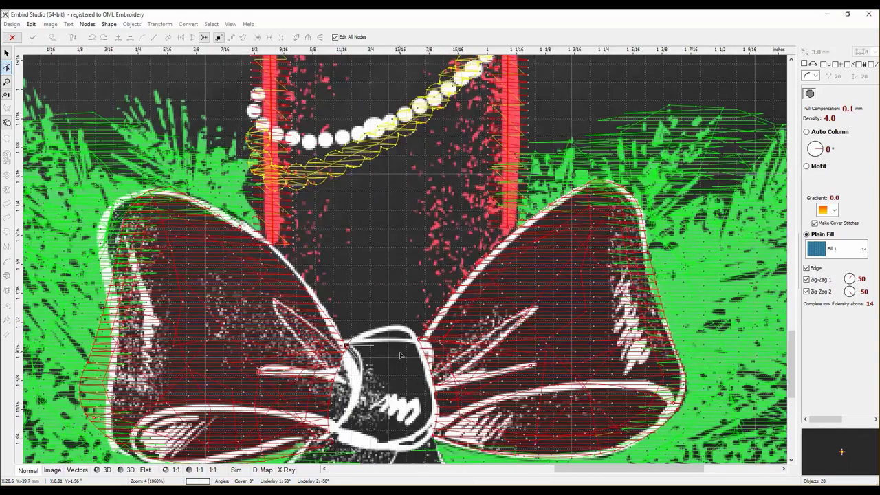
click(347, 348)
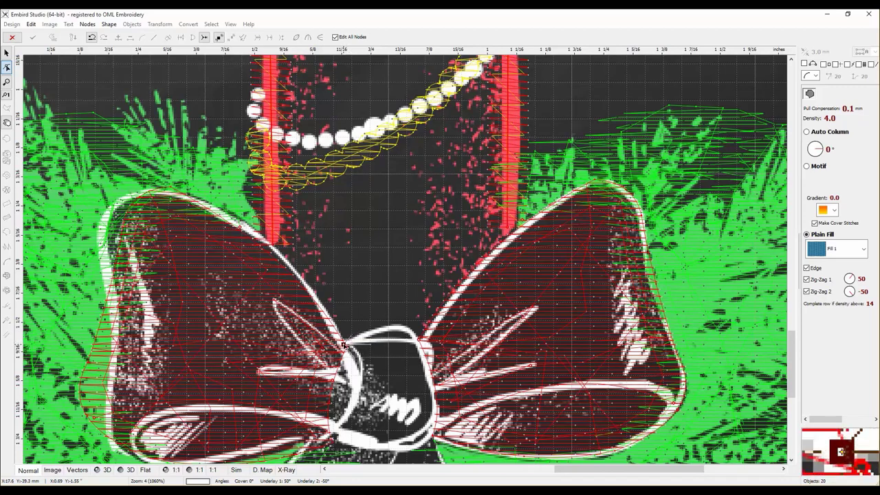
click(421, 341)
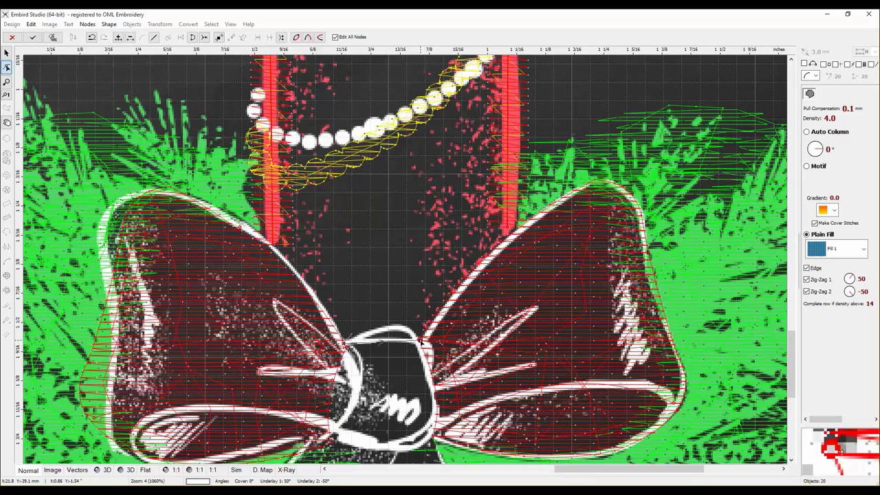
drag(382, 344, 389, 328)
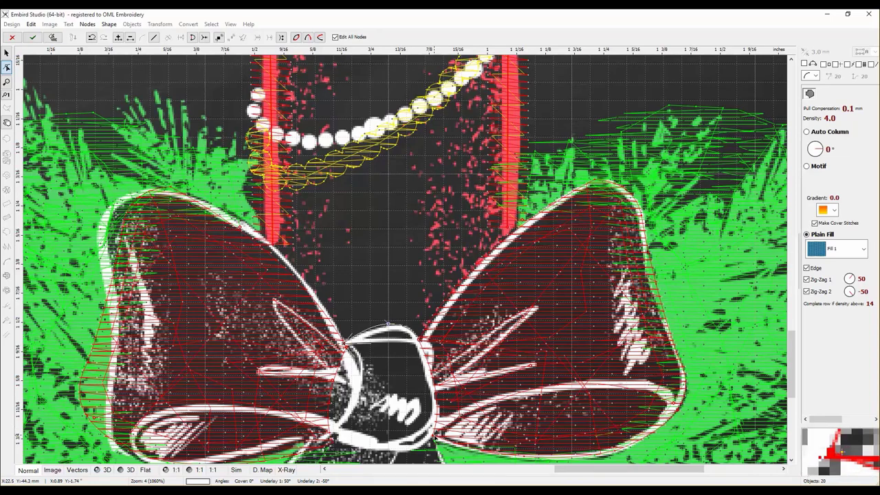
drag(428, 389, 435, 390)
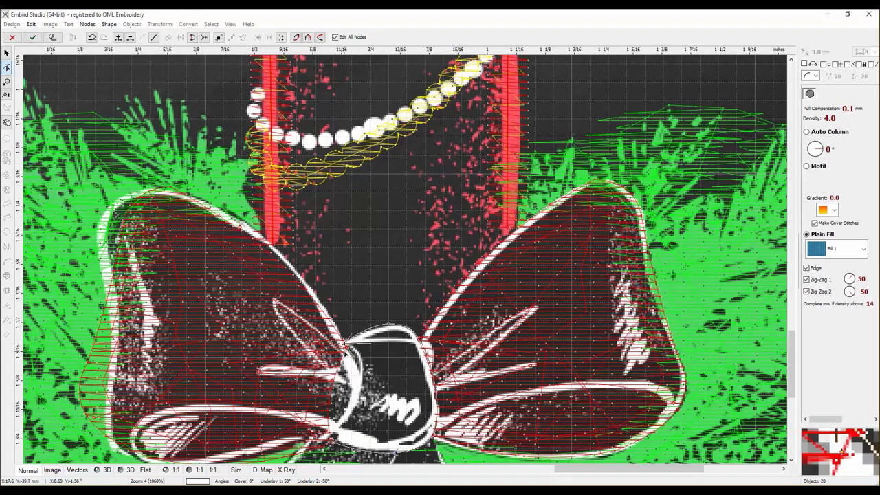
drag(346, 347, 344, 350)
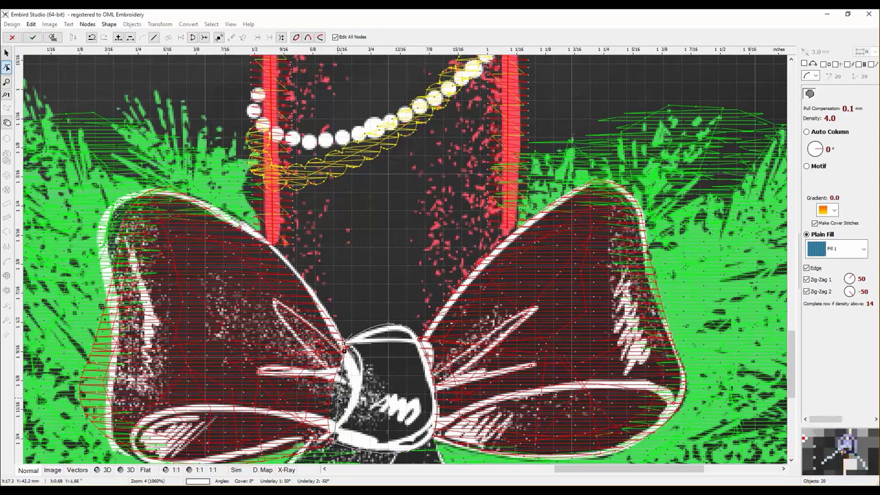
drag(338, 397, 327, 402)
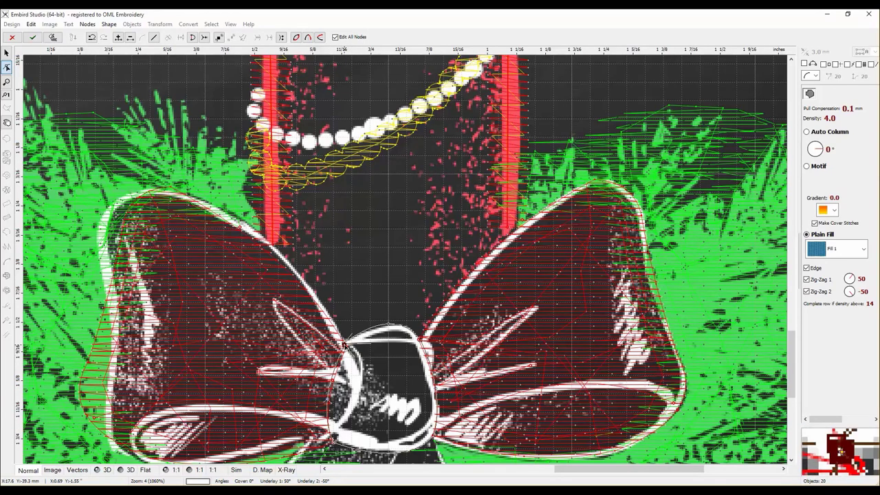
click(53, 37)
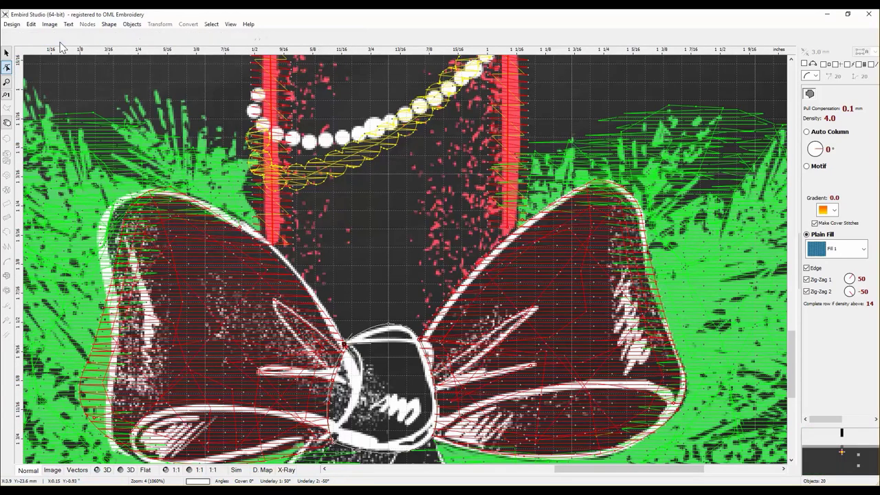
click(382, 372)
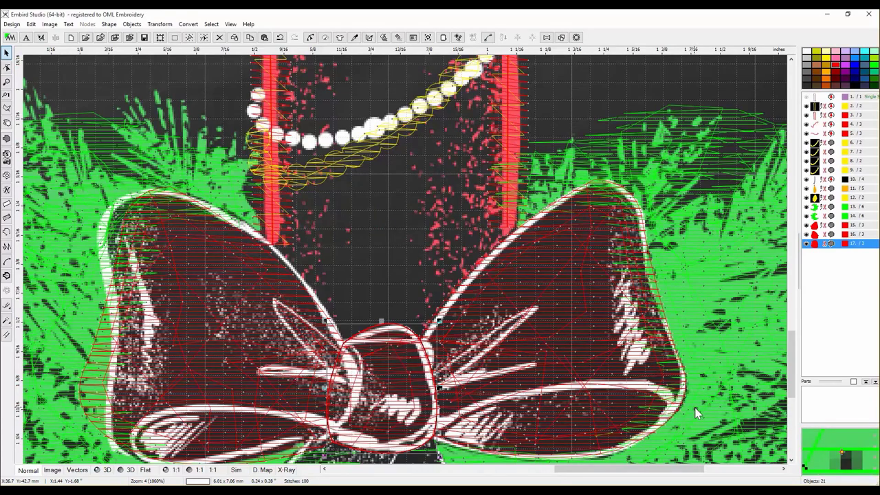
Trace the bow's right ribbon tail with its notched end as a closed fill object below the knot and generate its stitches
click(791, 460)
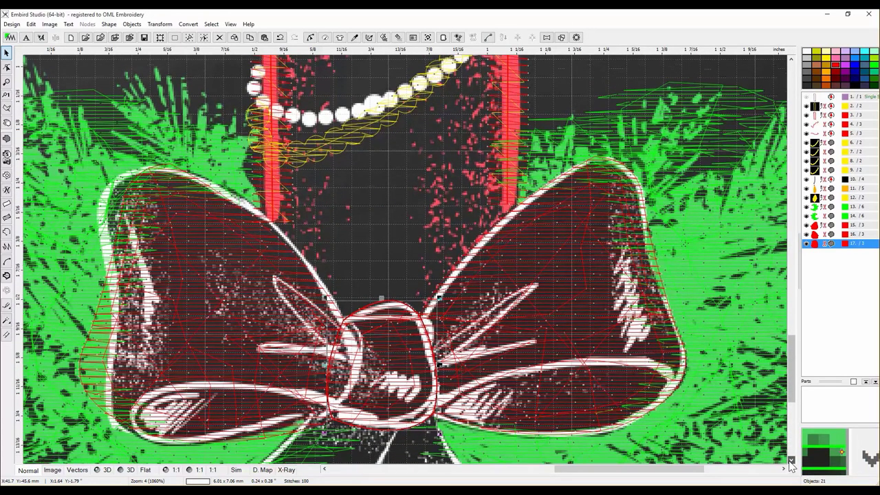
drag(791, 460, 791, 463)
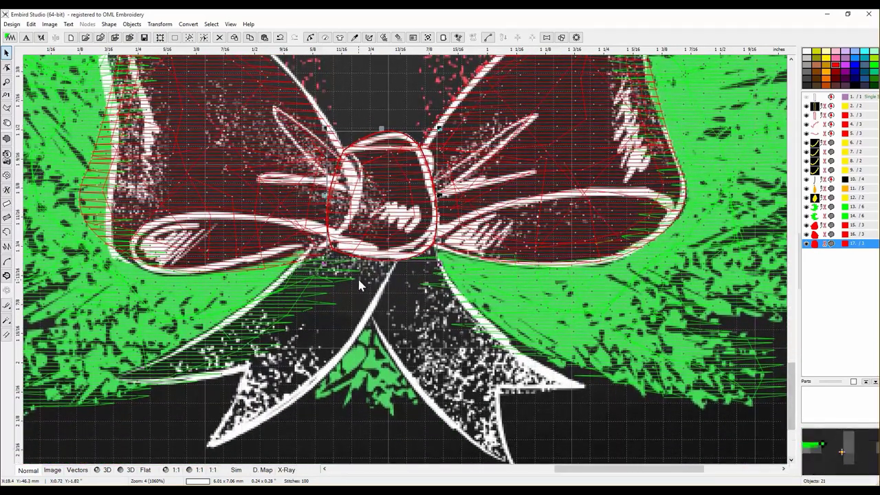
click(7, 141)
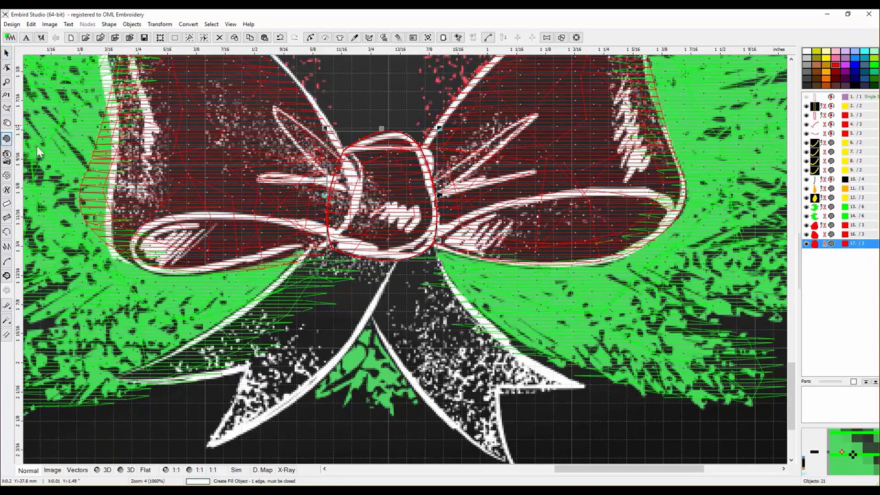
click(584, 387)
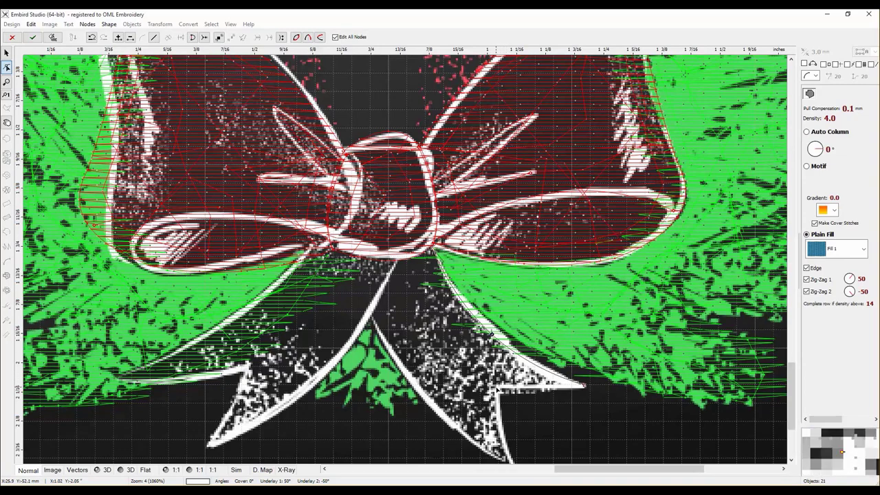
click(791, 460)
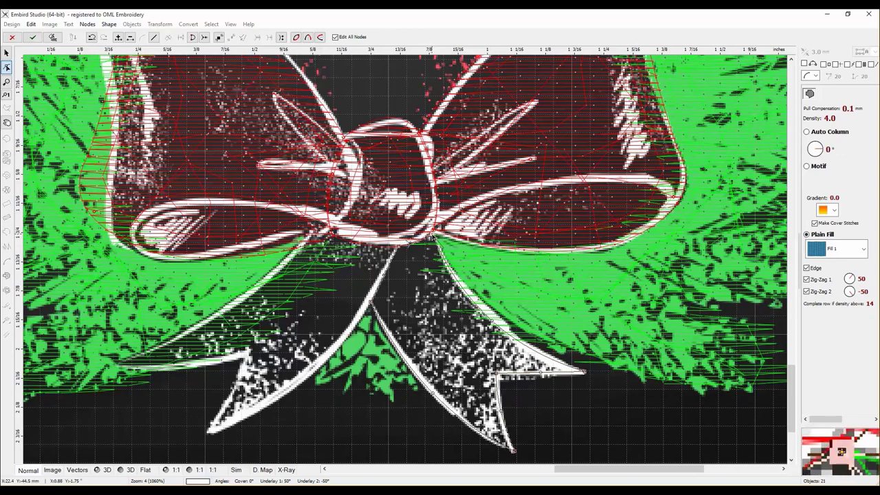
click(54, 38)
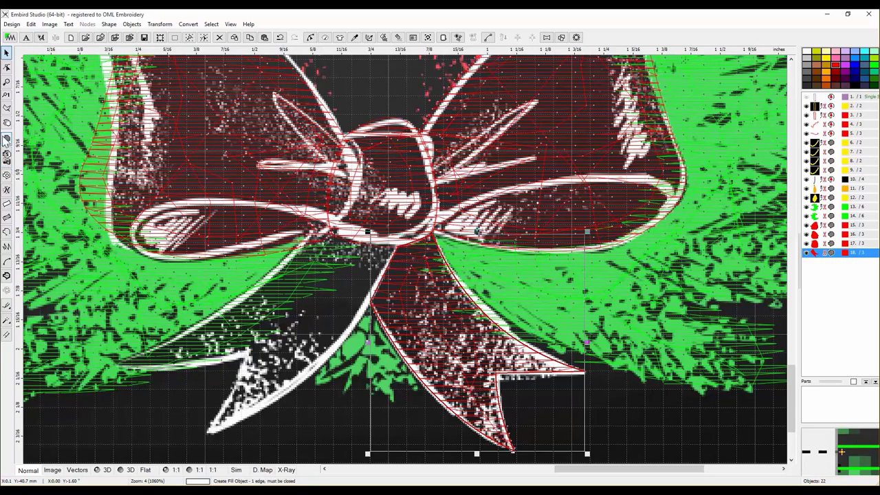
Trace the bow's left ribbon tail as a fill object about 15.3 by 10.7 mm, generate its stitches and preview in 3D
click(7, 141)
click(290, 222)
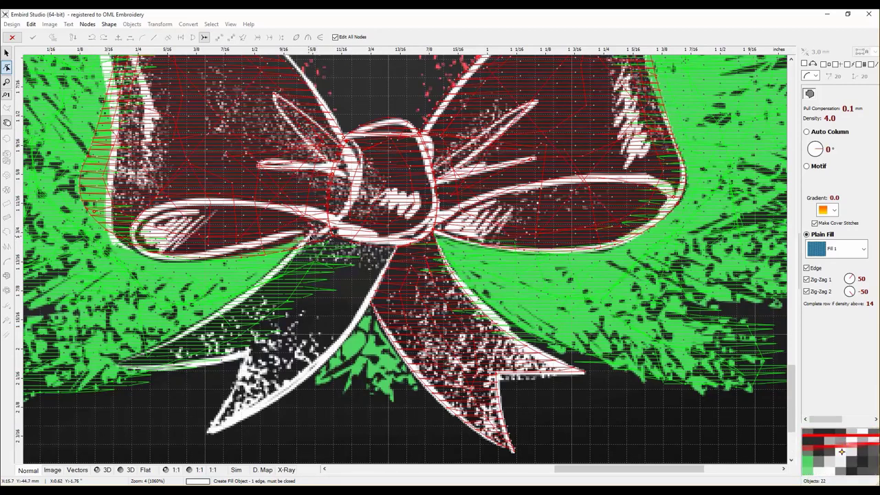
click(331, 236)
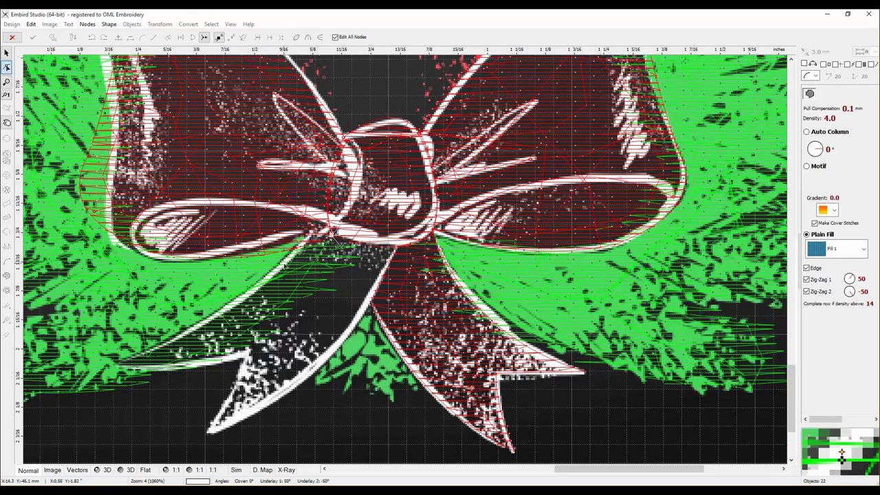
click(277, 267)
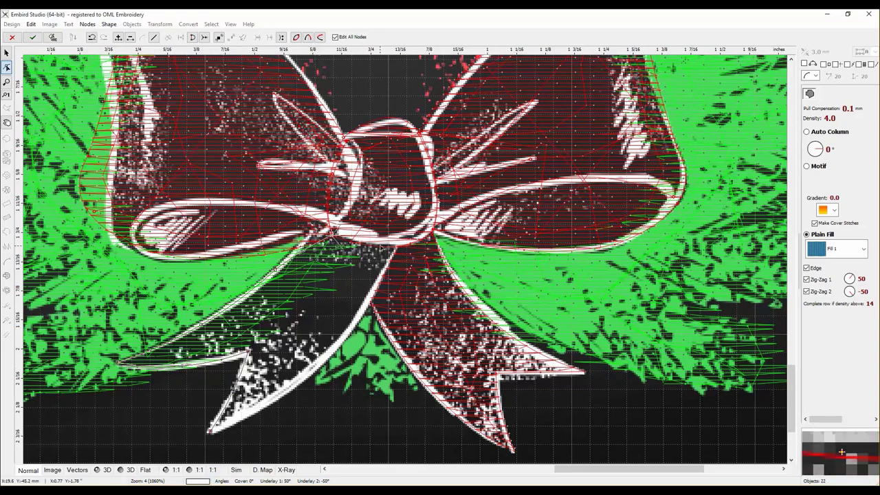
click(399, 250)
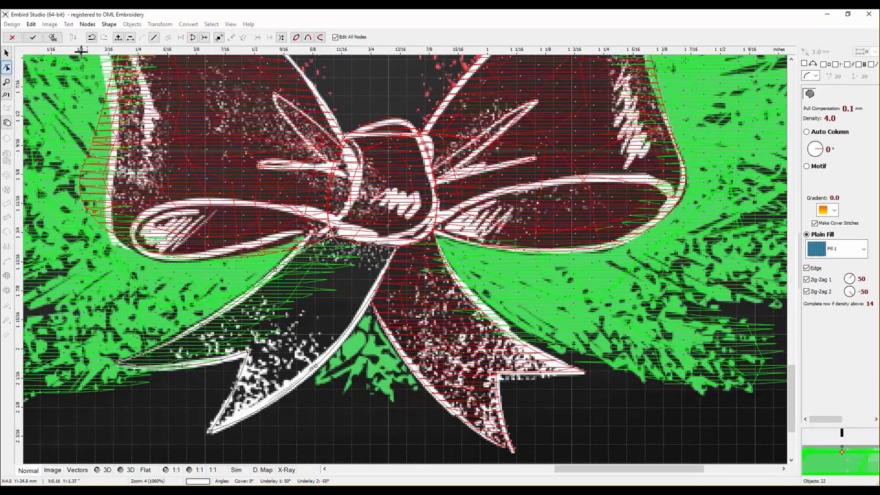
click(53, 38)
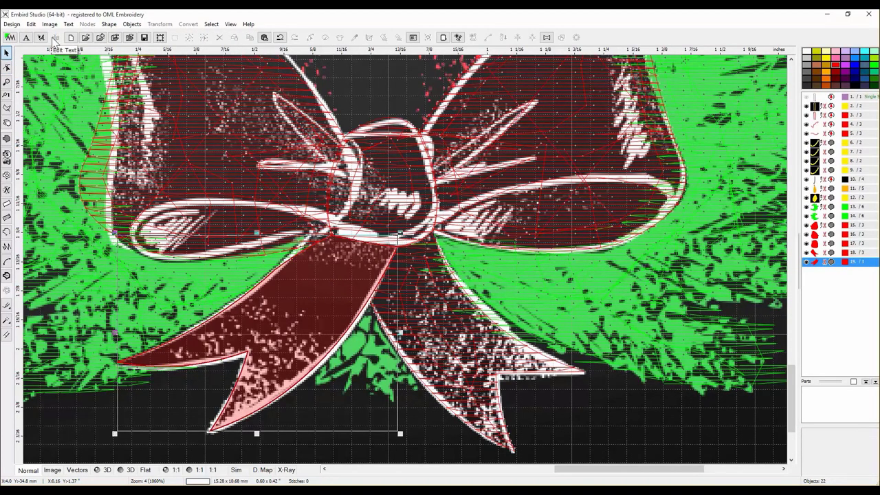
scroll(293, 272, down, 1)
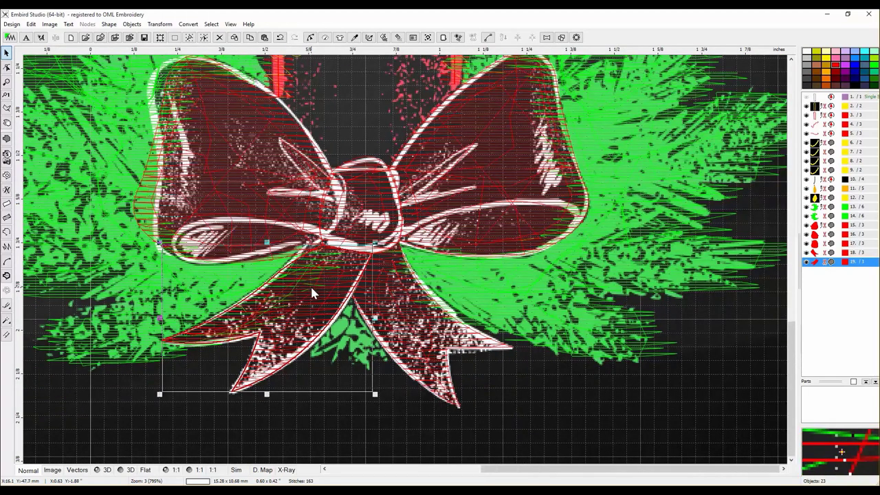
scroll(310, 285, down, 1)
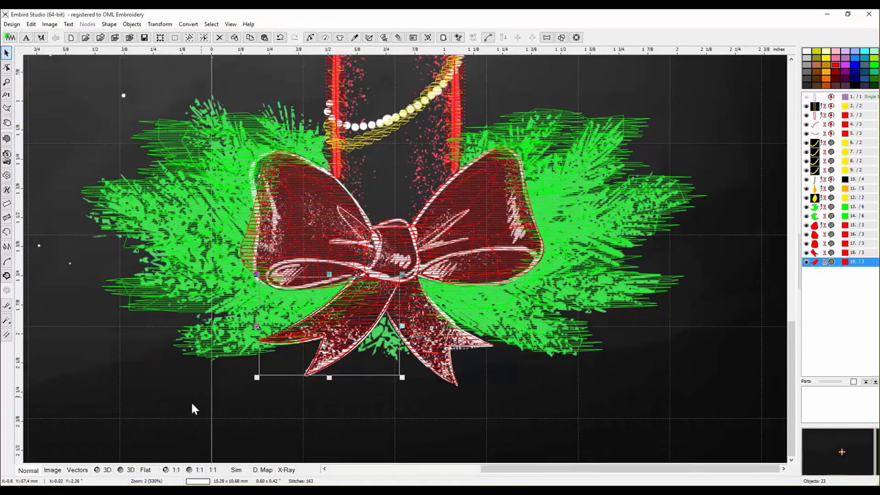
click(107, 469)
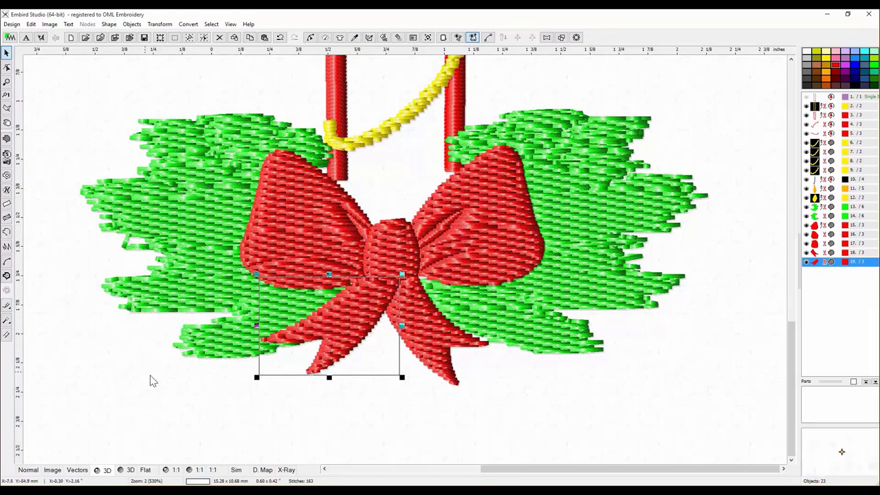
Stretch the red candle outline downward behind the bow to about 68.2 mm tall and regenerate its stitches
click(338, 179)
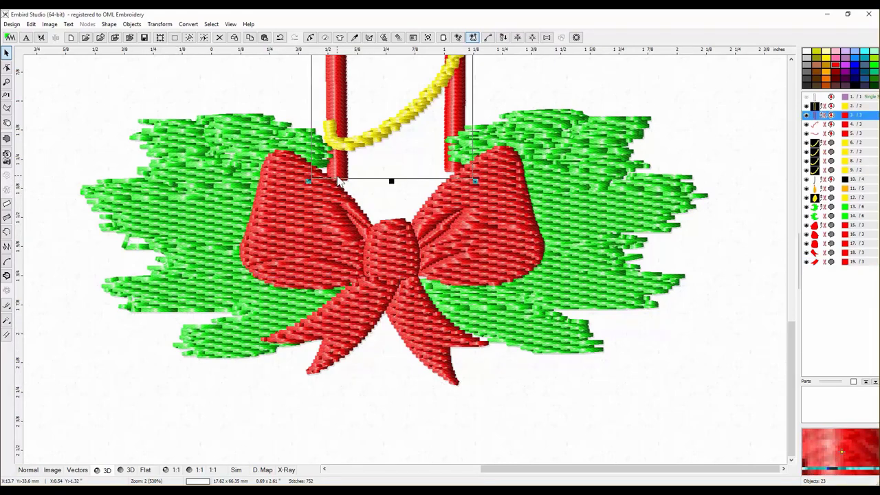
drag(391, 184, 392, 199)
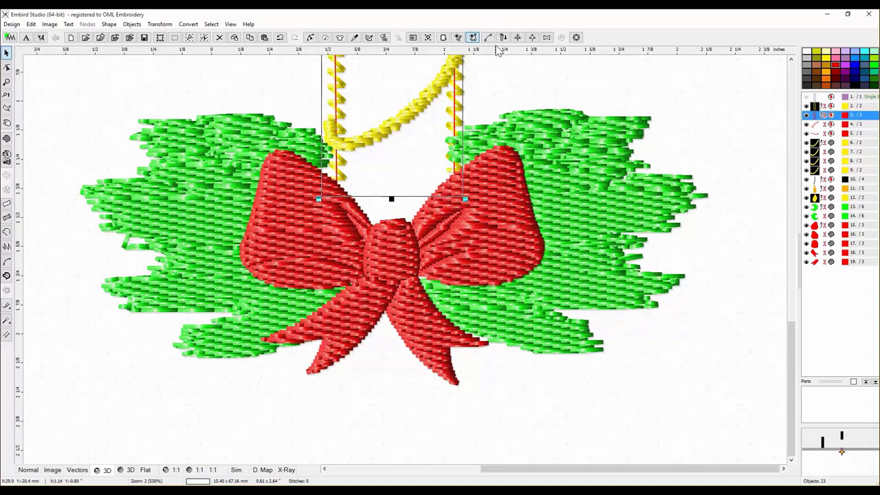
click(385, 39)
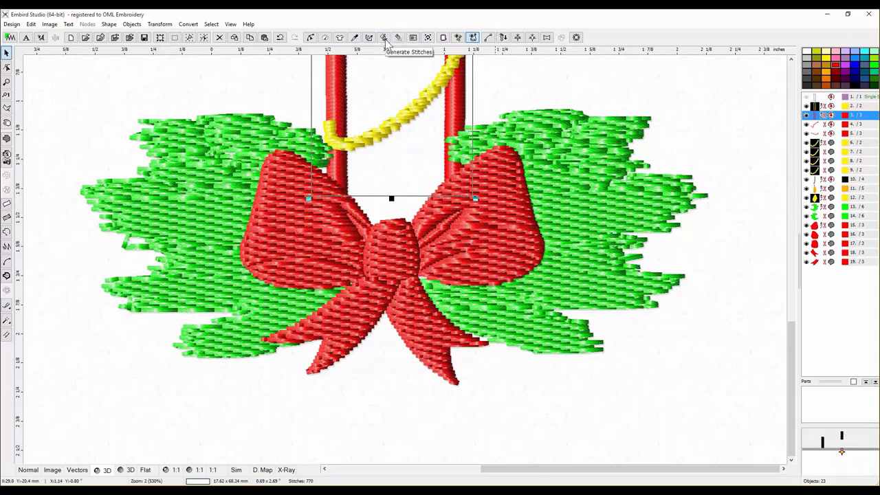
click(524, 445)
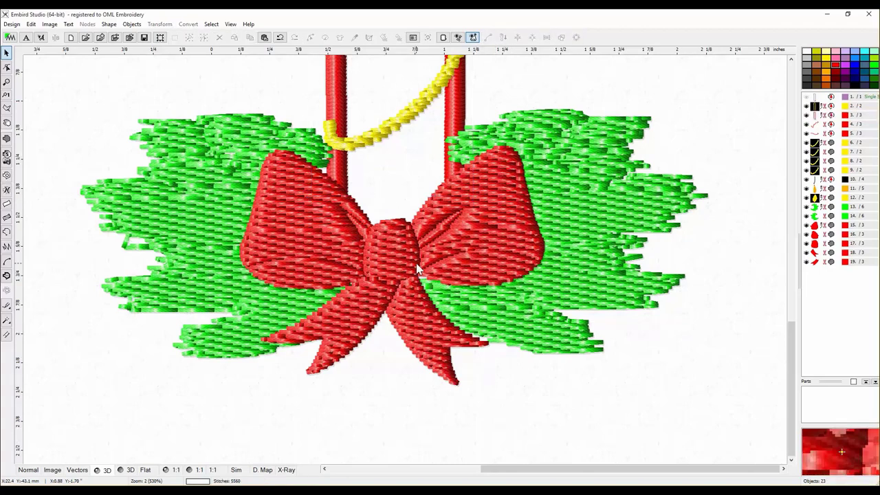
Examine the whole candle design and the join between candle, bow and pine fills in the 3D preview
scroll(416, 268, down, 2)
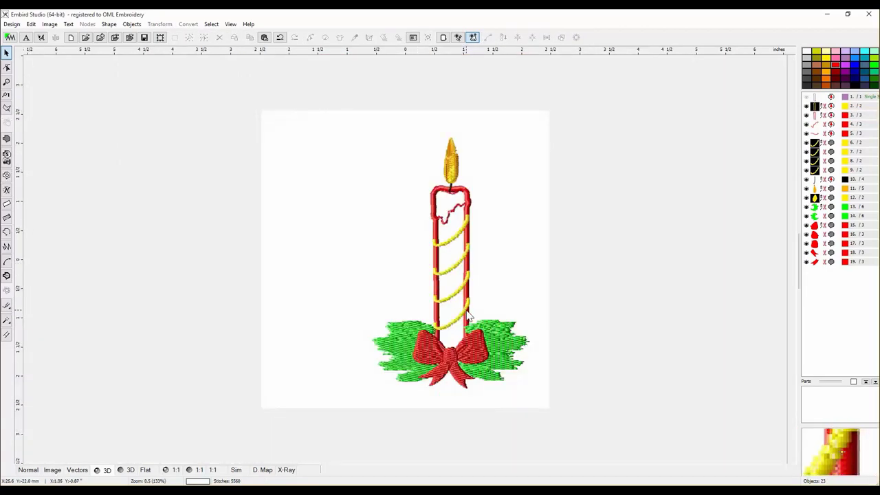
scroll(468, 315, up, 1)
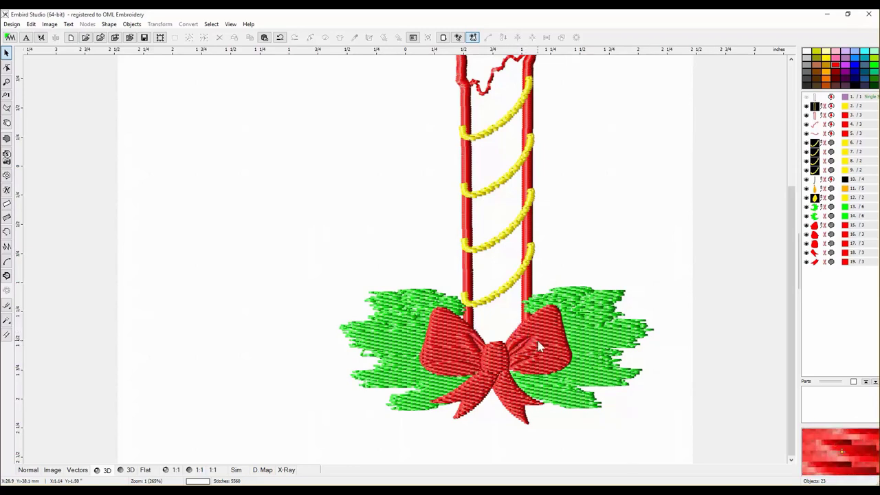
scroll(538, 348, down, 1)
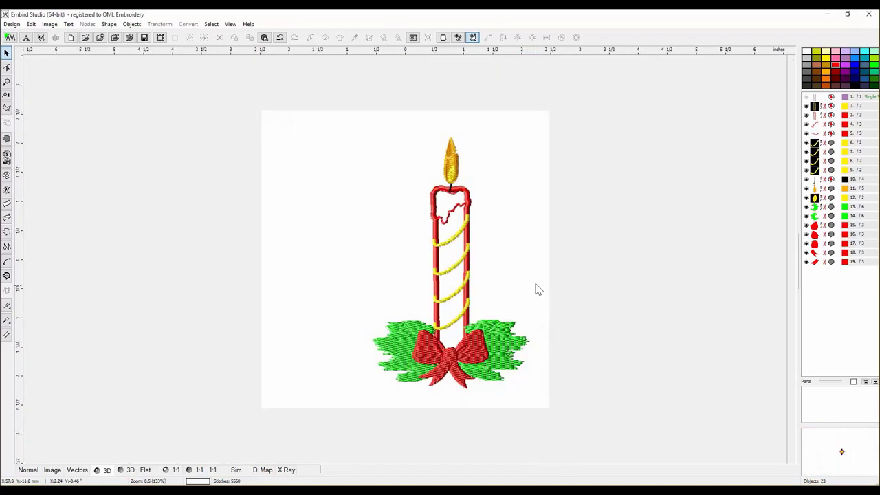
scroll(534, 278, up, 1)
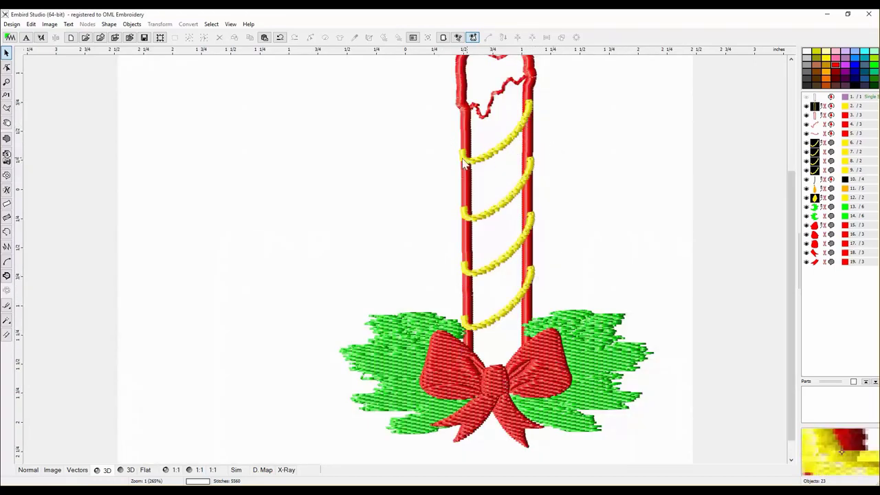
scroll(570, 231, down, 1)
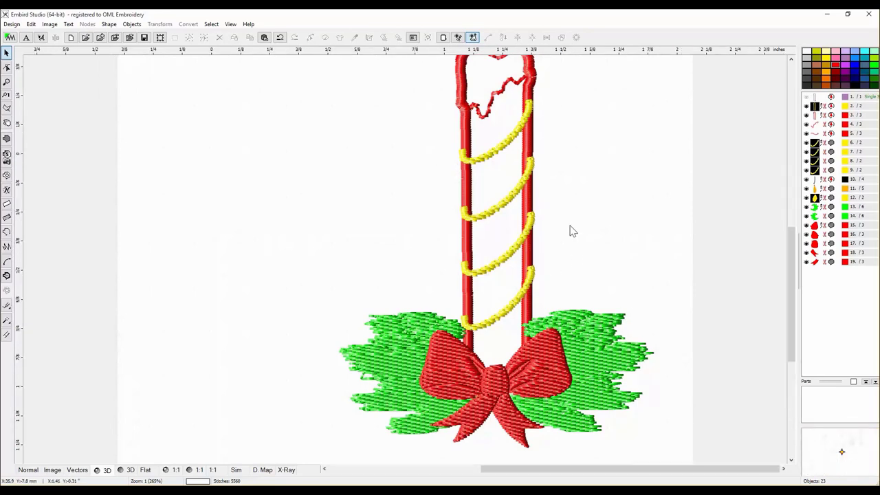
Reorder the black wick to sew after the orange and yellow flame objects
scroll(570, 231, up, 2)
scroll(570, 231, down, 3)
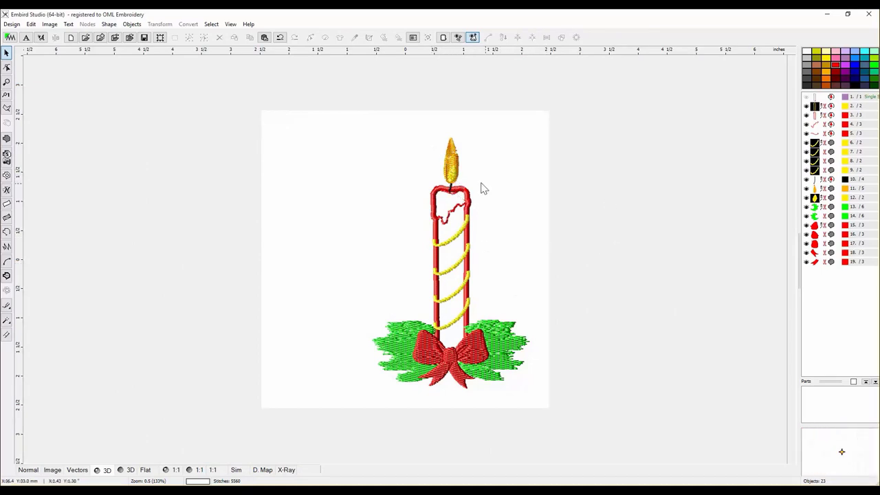
scroll(491, 140, up, 4)
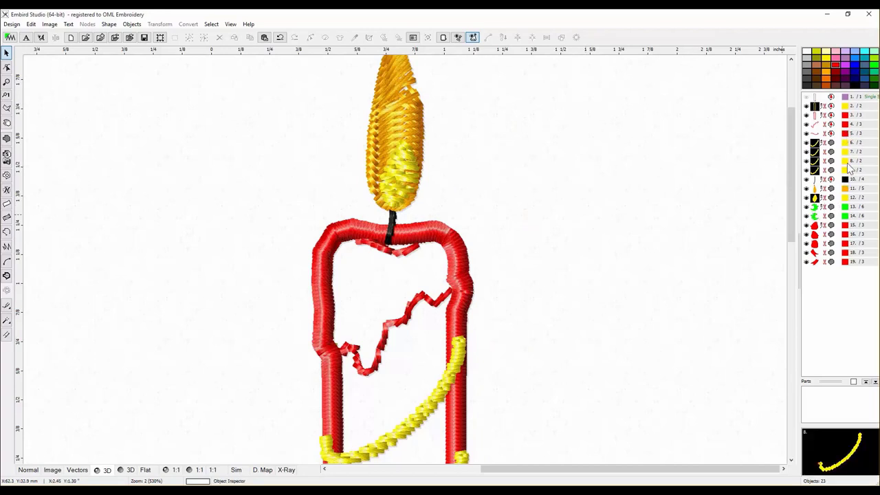
click(817, 180)
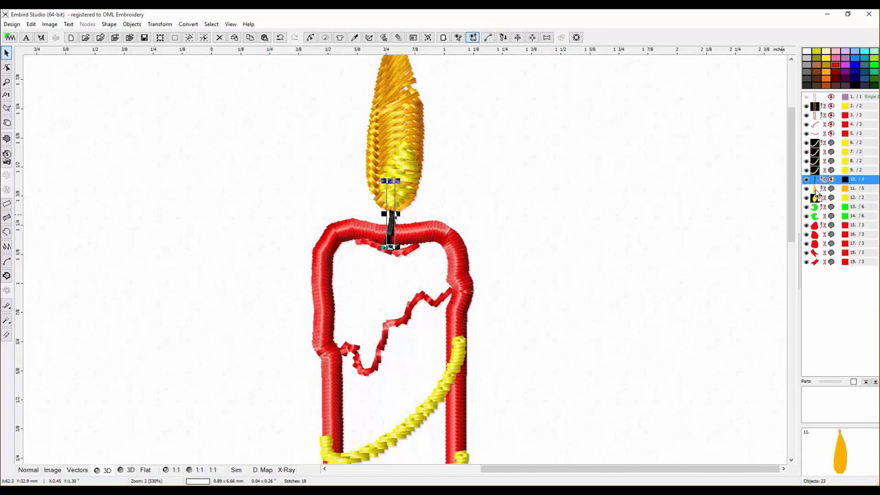
right_click(818, 199)
click(821, 216)
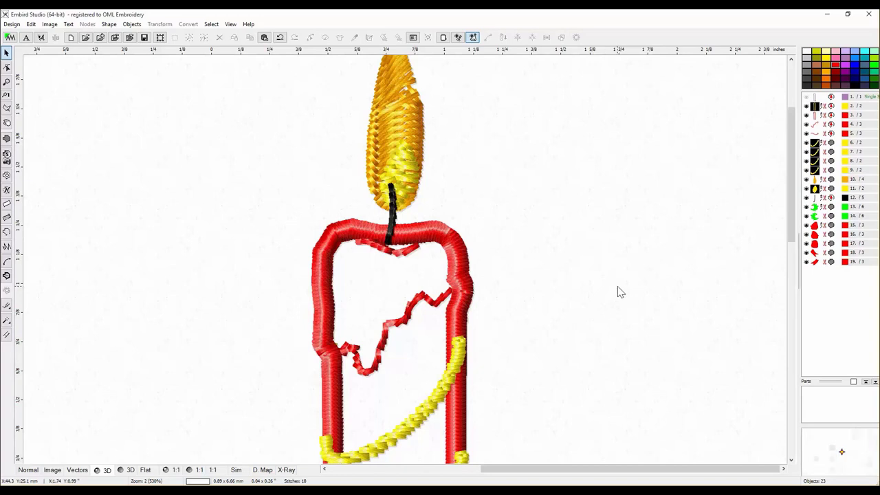
Move the whole candle design to the left within the hoop area, leaving room for lettering beside it
scroll(620, 293, down, 1)
scroll(620, 292, down, 1)
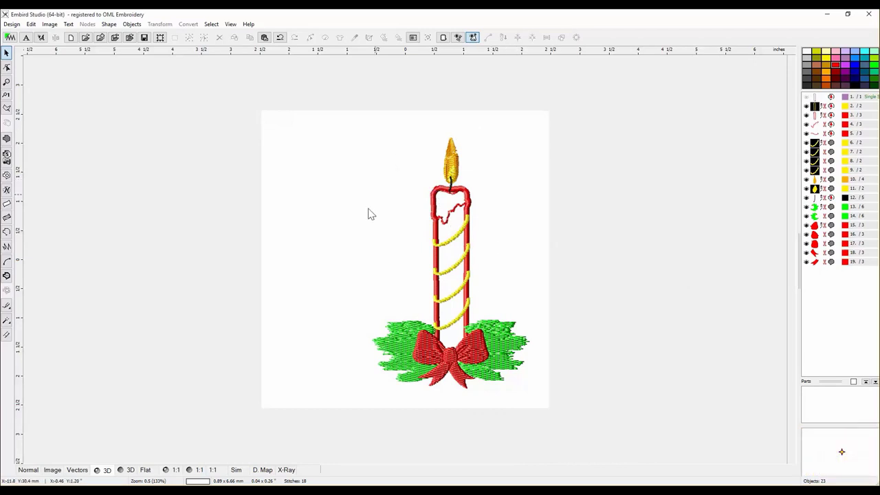
drag(345, 134, 546, 398)
drag(506, 213, 464, 214)
click(513, 248)
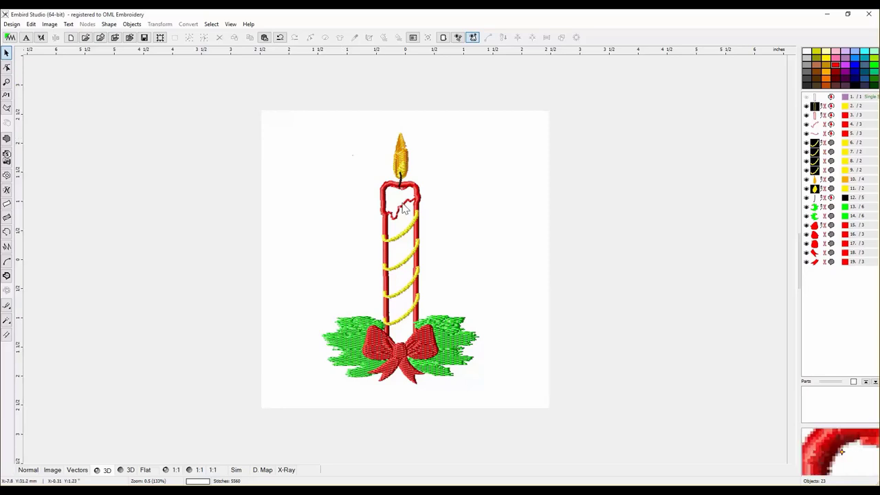
drag(342, 128, 529, 381)
drag(451, 242, 427, 246)
click(492, 252)
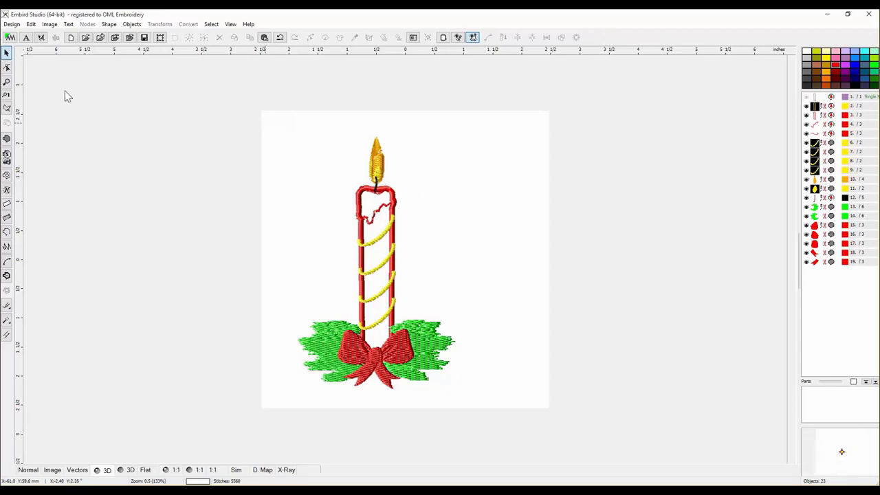
Start a lettering object beside the upper part of the candle using the Alphabet_13 blackletter font
click(26, 37)
click(417, 194)
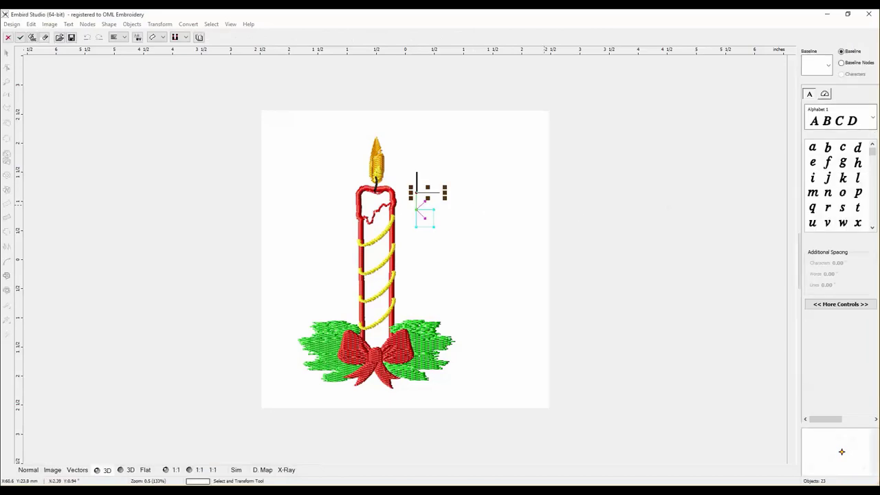
click(871, 116)
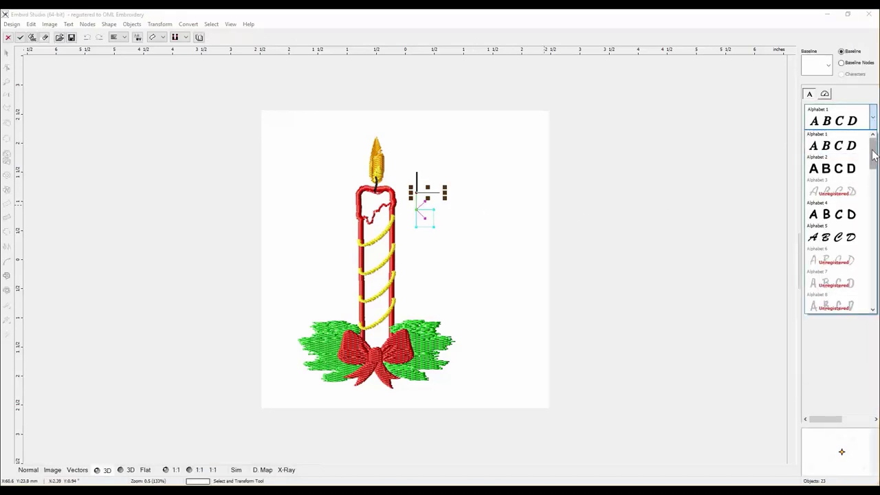
drag(873, 154, 876, 196)
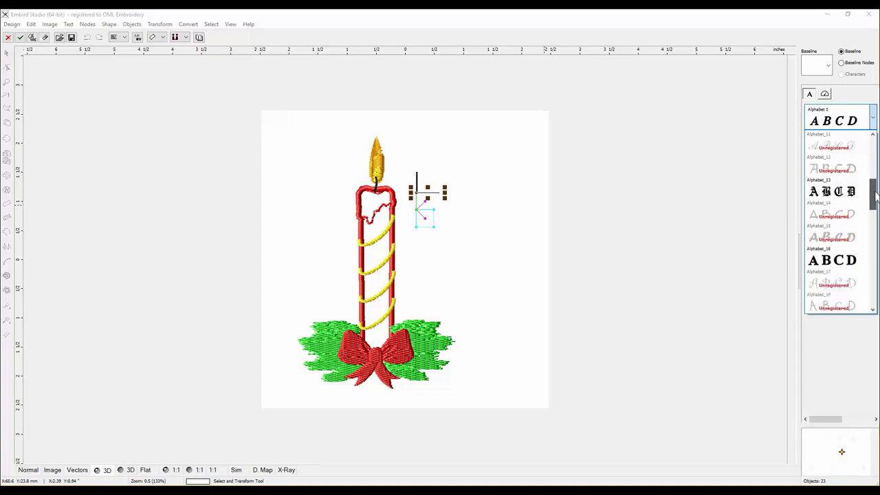
click(846, 192)
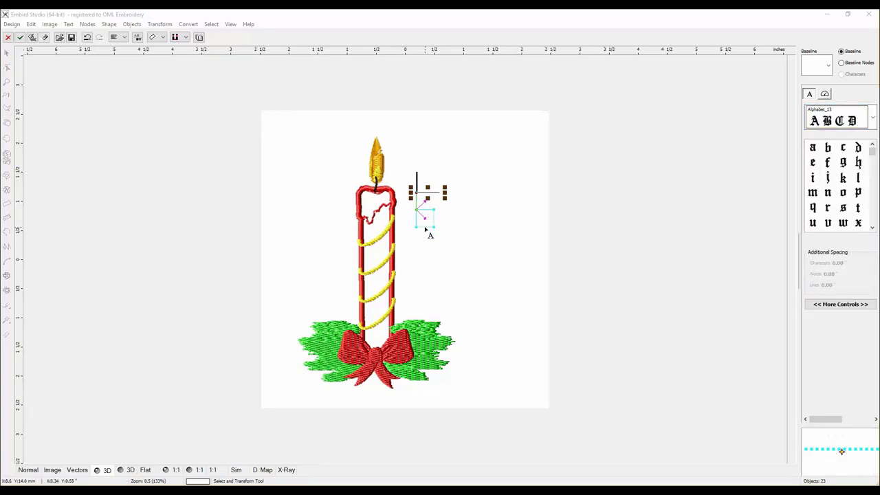
Enter "Merry" and "Christmas" on two lines and generate the lettering's stitches
text(Merry)
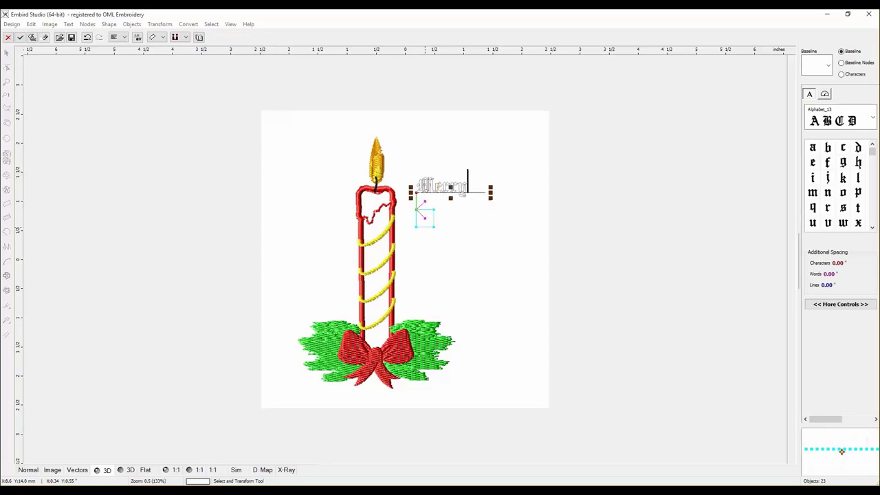
key(Return)
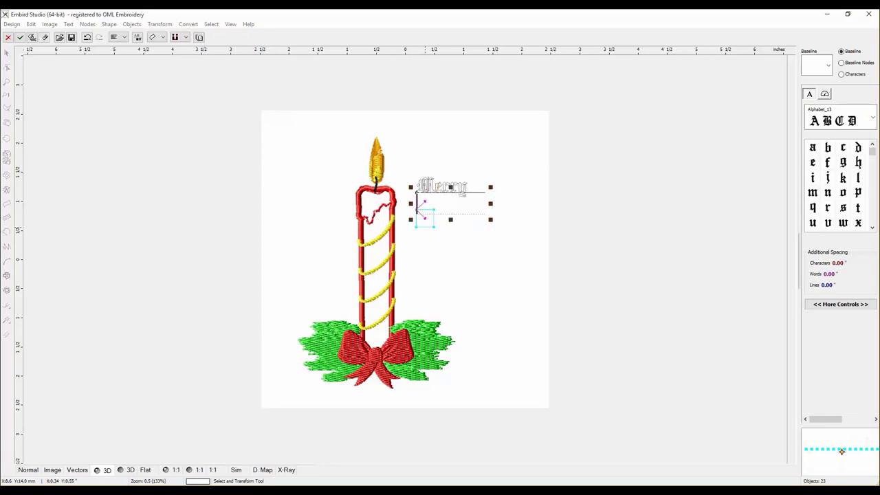
text(Christmas)
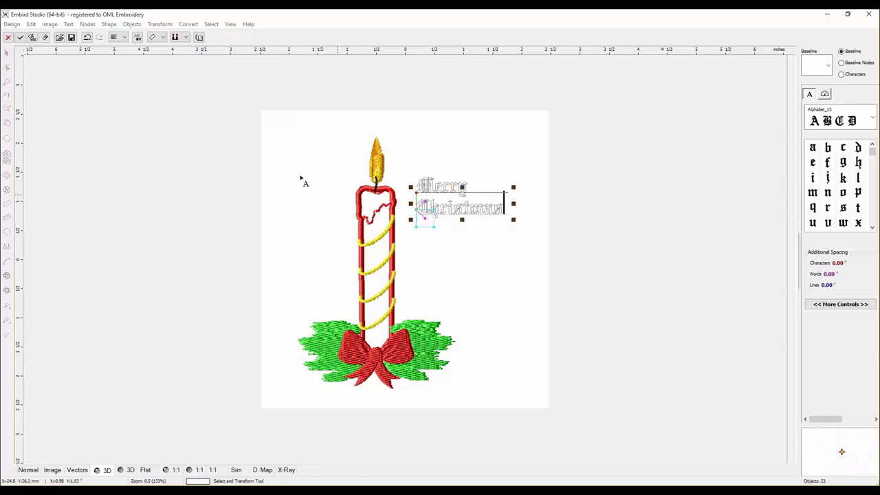
click(33, 36)
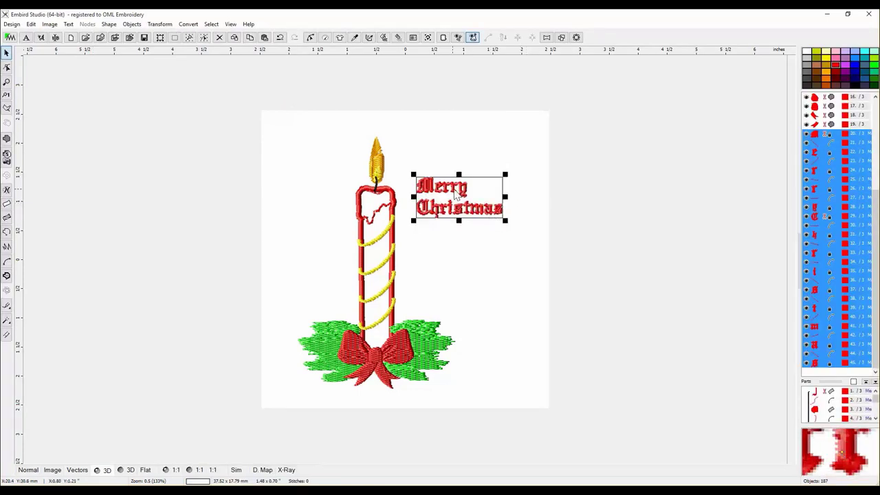
Enlarge the Merry Christmas lettering to about 61 by 28.9 mm and place it beside the middle of the candle
drag(475, 203, 545, 308)
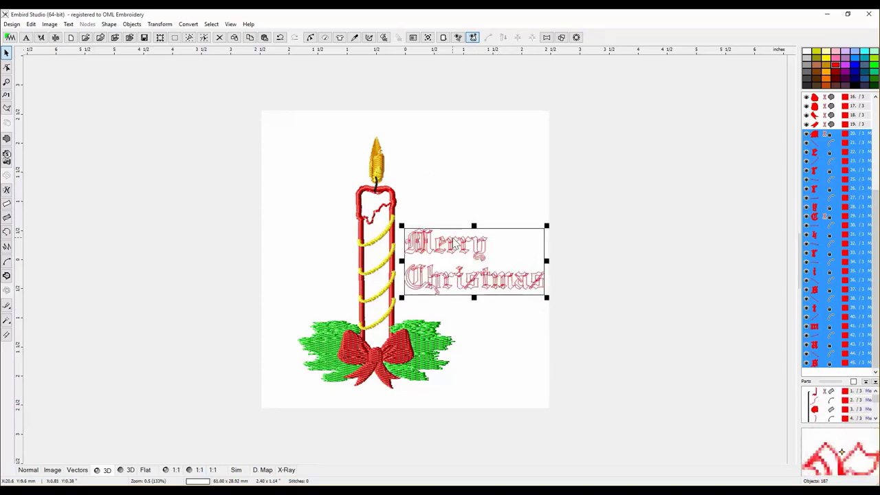
drag(455, 245, 448, 236)
click(490, 318)
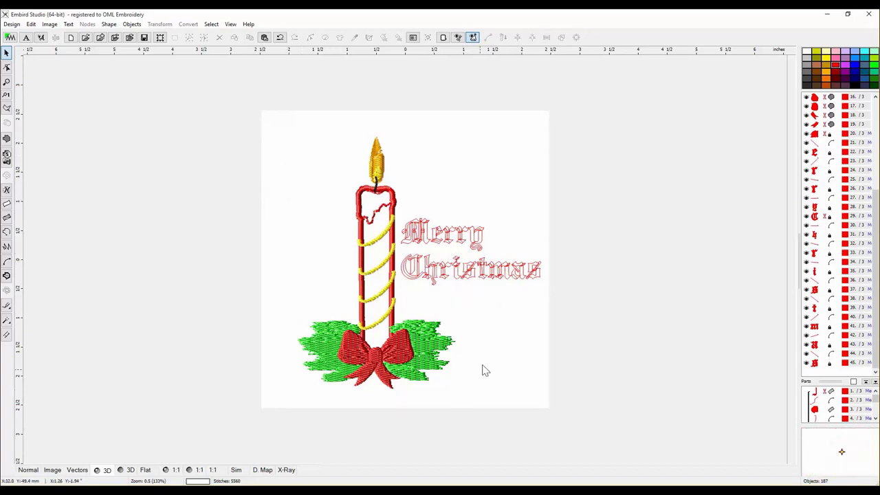
Regenerate the stitches of the enlarged Merry Christmas lettering
click(448, 235)
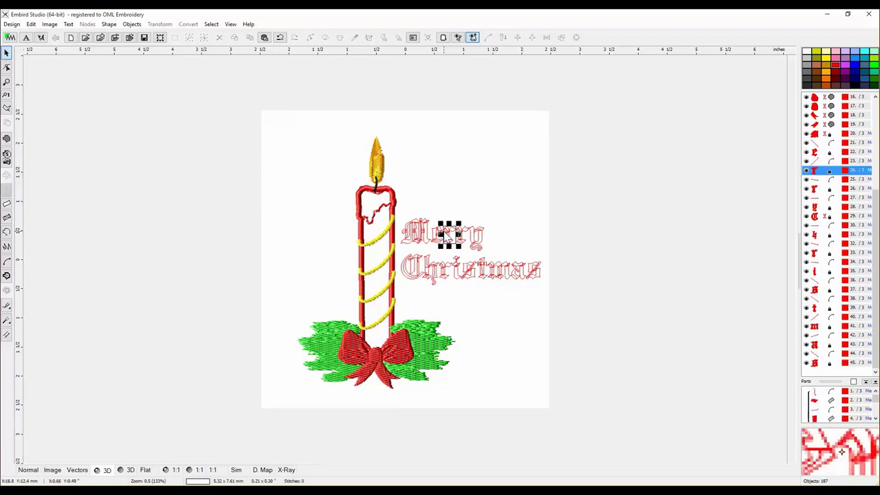
drag(409, 198, 538, 277)
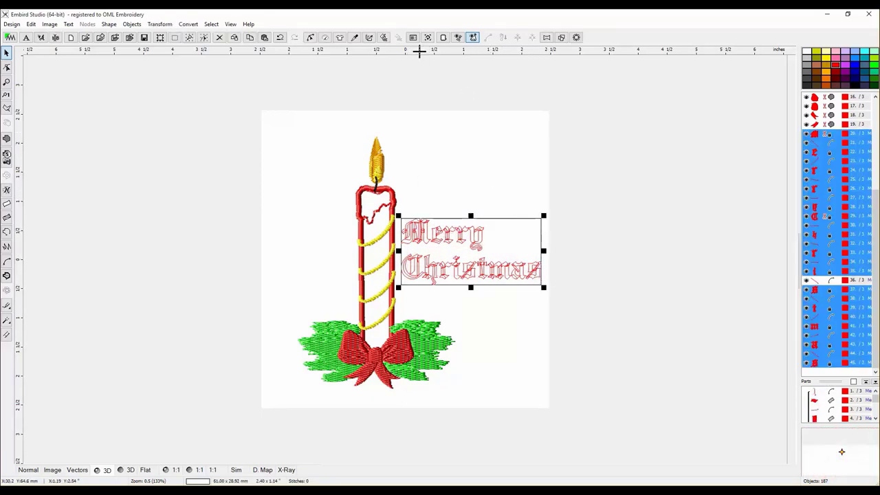
click(382, 38)
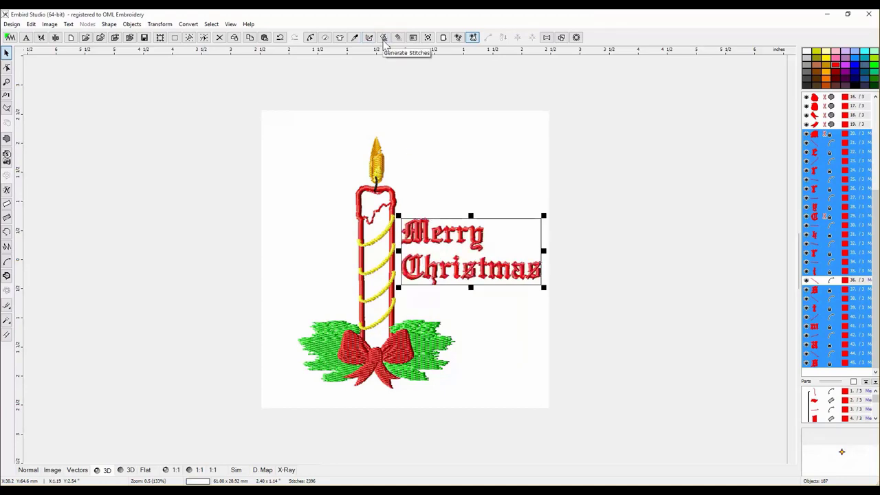
click(481, 166)
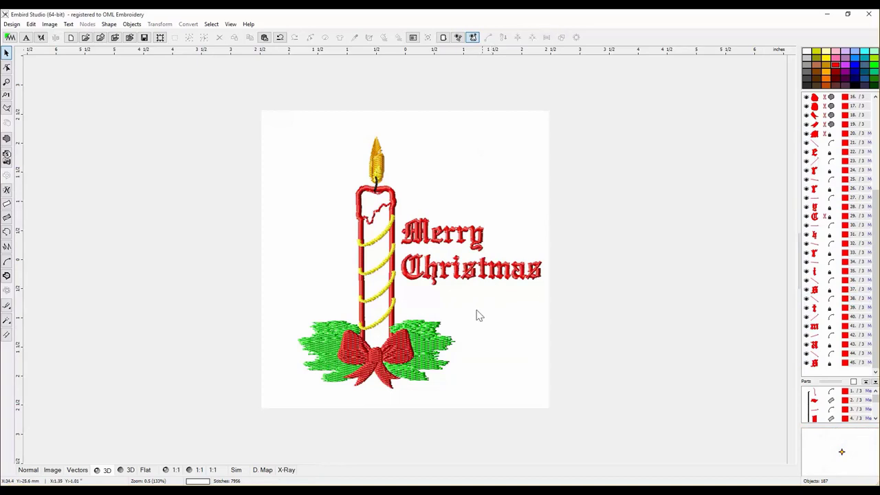
Recolor the whole Merry Christmas lettering bright green
drag(414, 183, 567, 292)
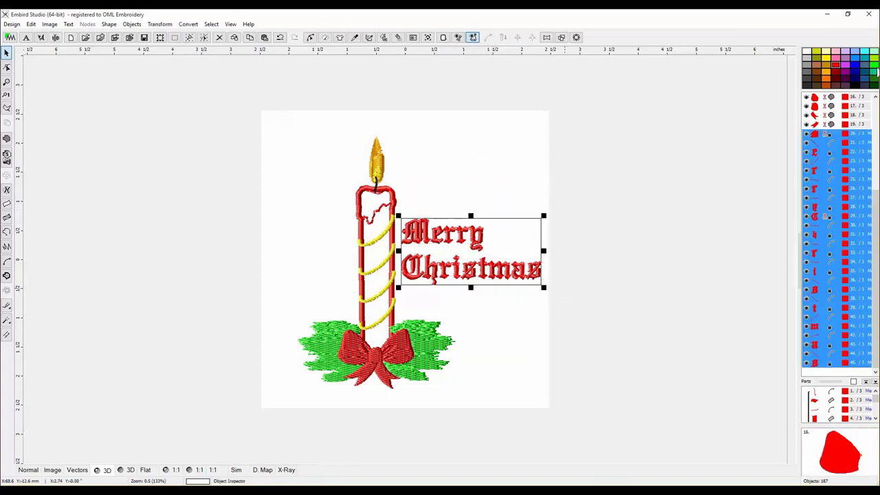
click(874, 66)
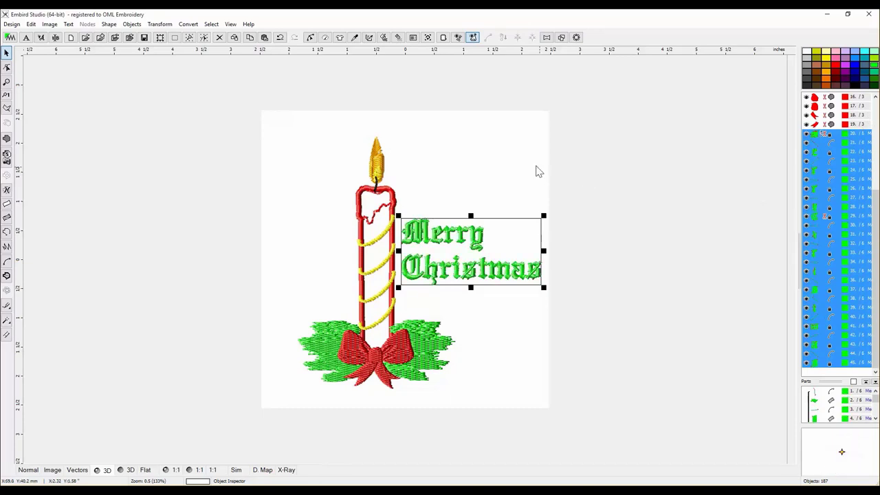
click(577, 199)
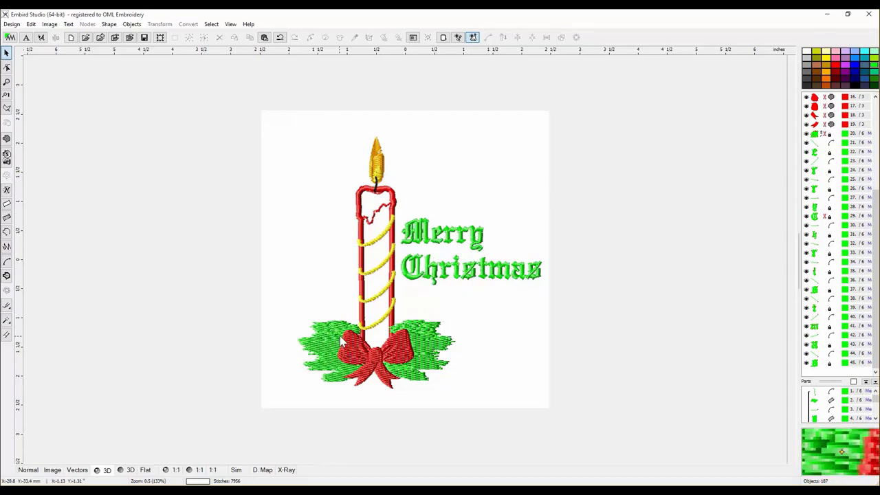
Draw a black single-stitch outline accent about 13 by 6 mm across the bow's right loop, generate its stitches and check it against the design
scroll(386, 273, up, 3)
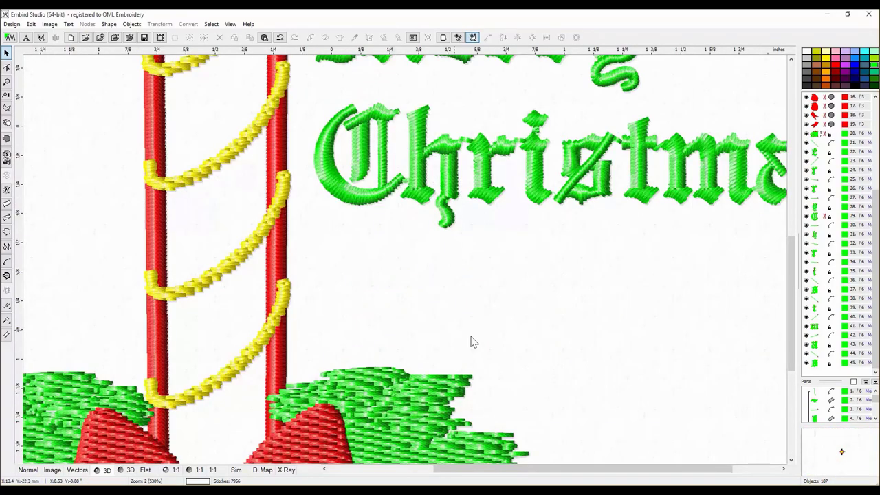
drag(797, 281, 797, 410)
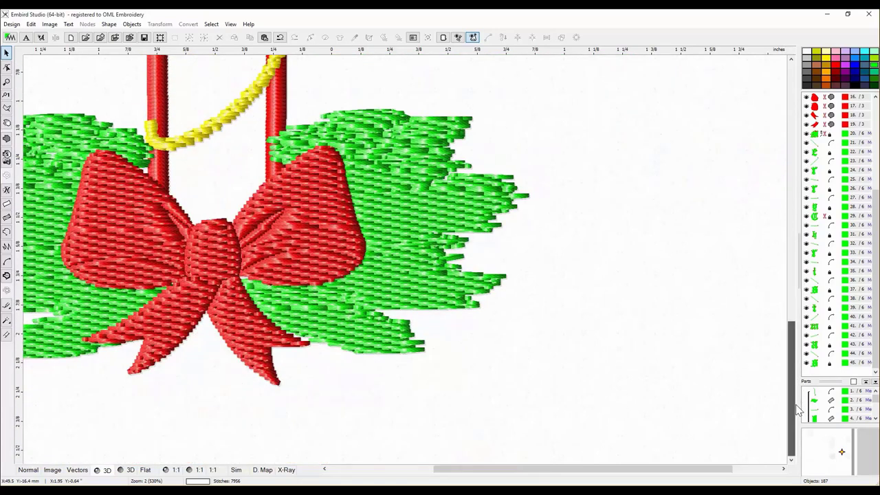
click(352, 235)
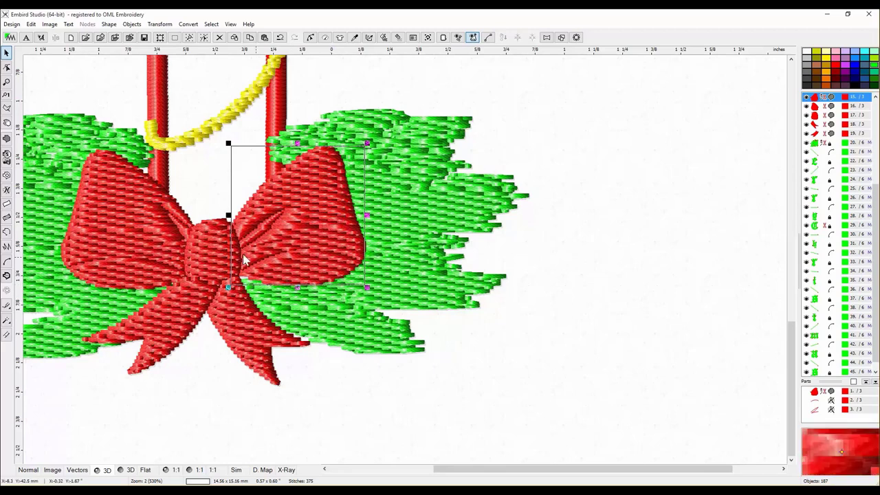
click(527, 346)
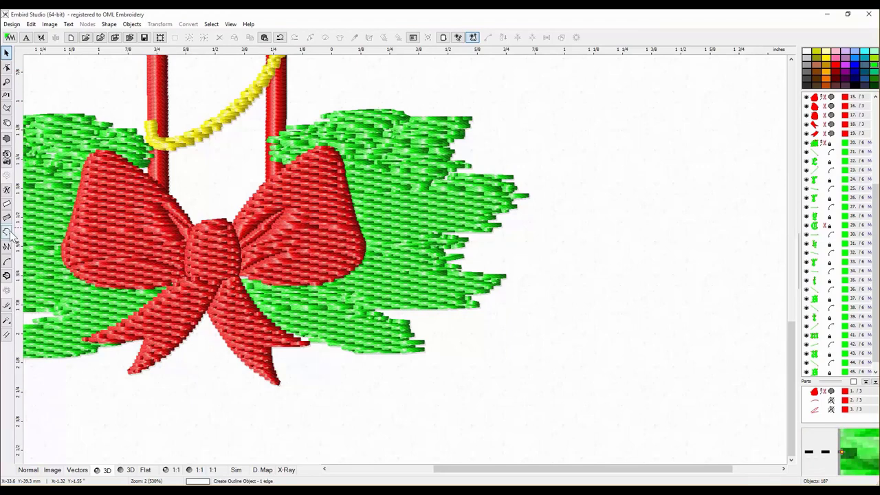
click(134, 234)
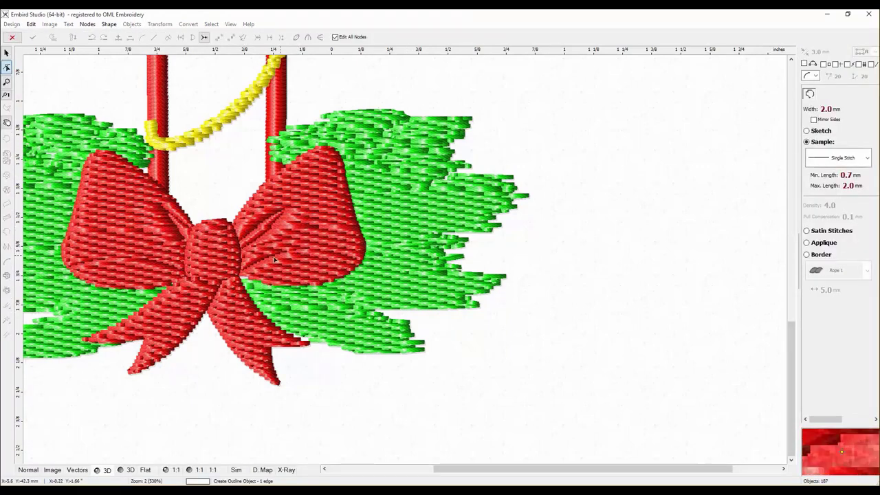
click(248, 274)
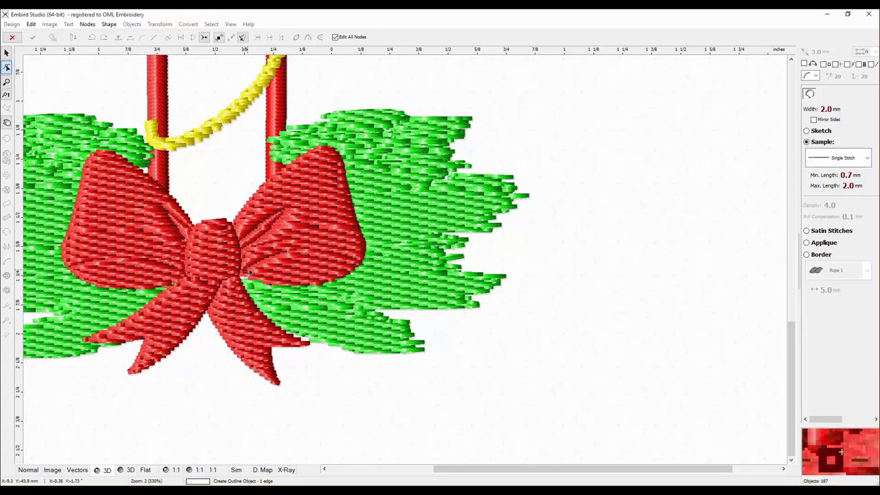
click(283, 258)
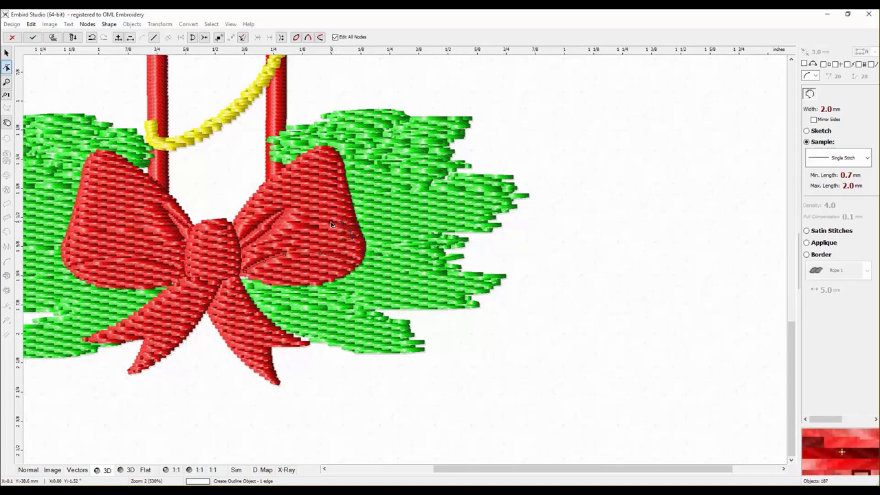
click(53, 37)
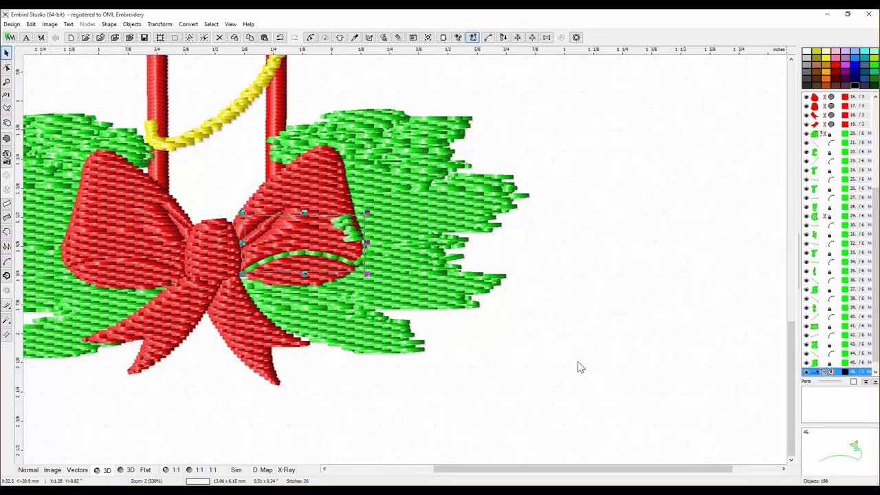
click(611, 372)
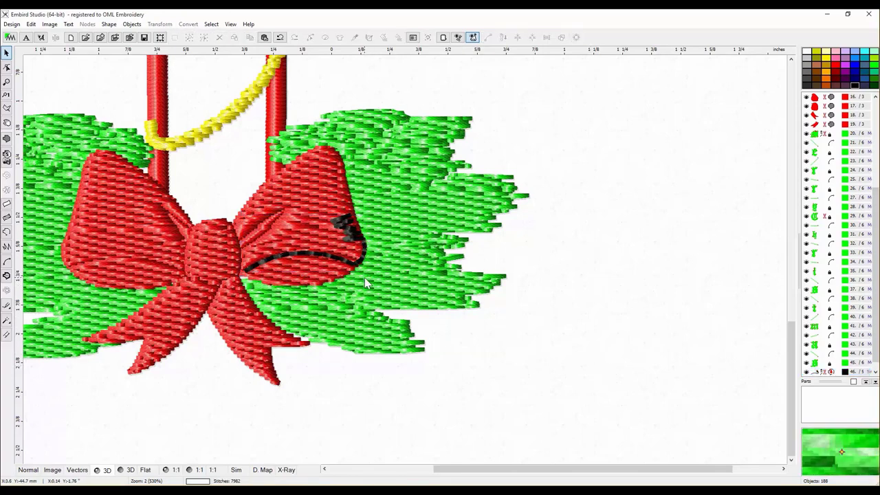
scroll(366, 282, down, 3)
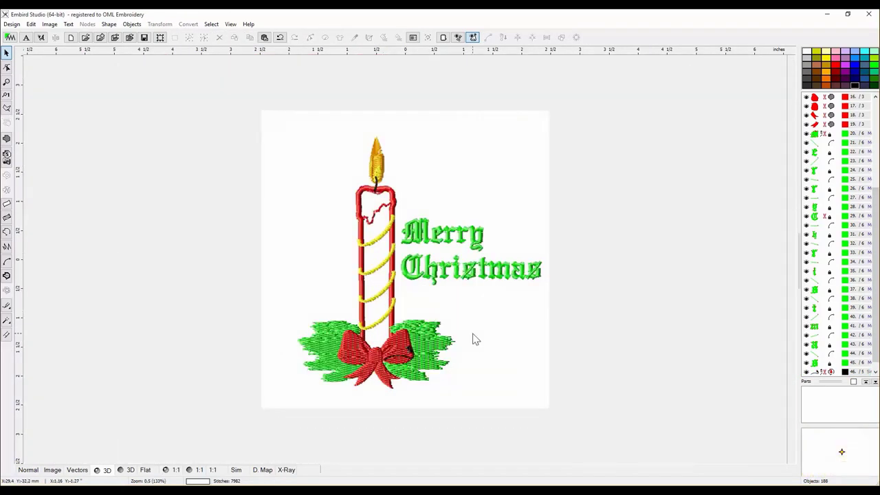
scroll(473, 338, up, 1)
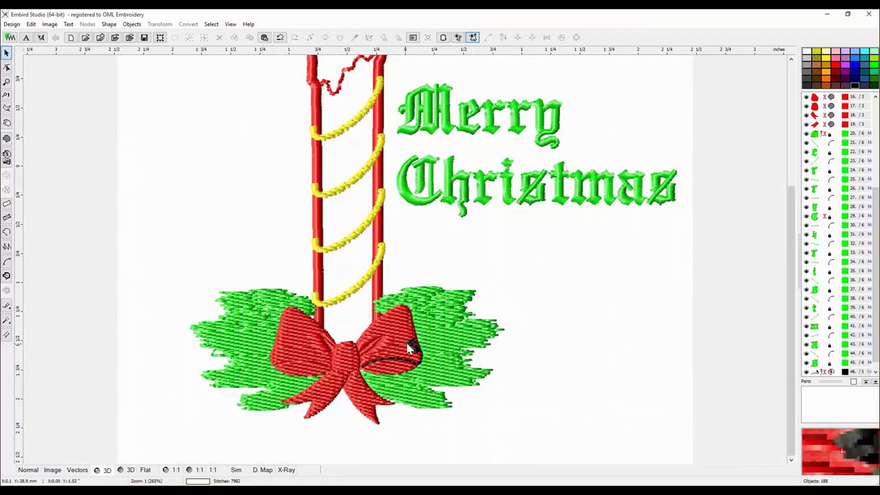
Create an outline from the fill of the bow's center knot and color it black
click(356, 371)
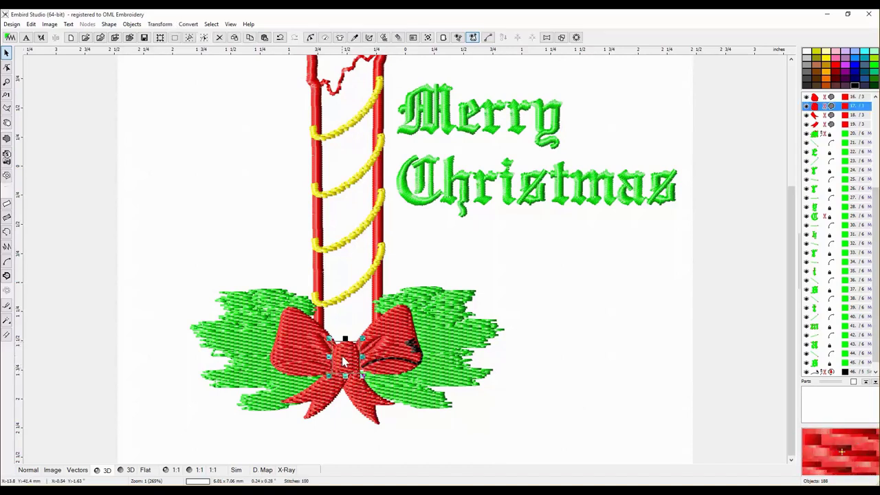
right_click(345, 360)
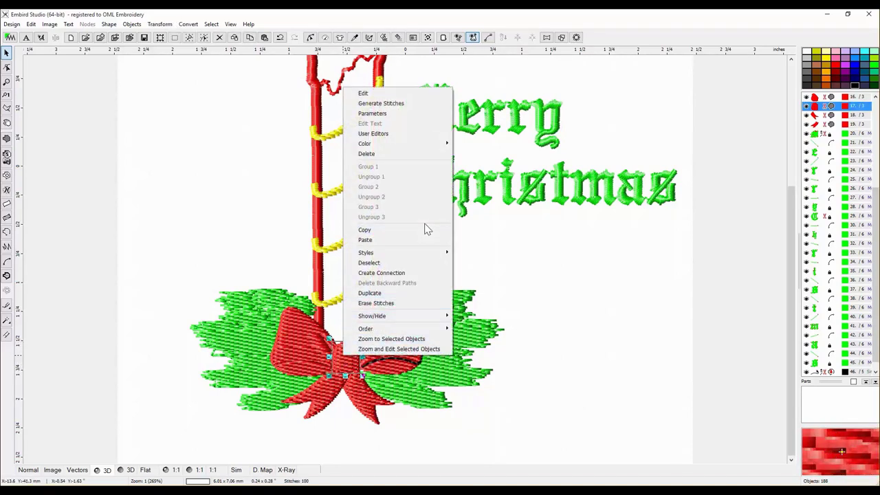
click(160, 24)
mouse_move(187, 27)
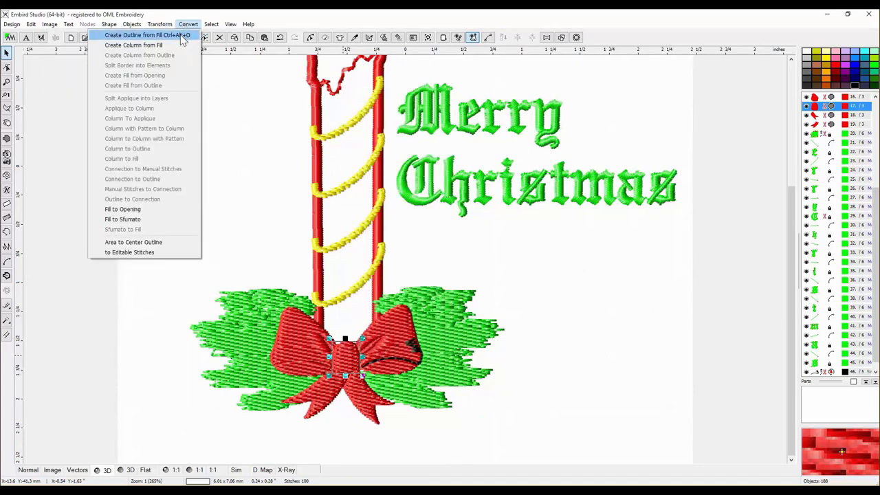
click(147, 35)
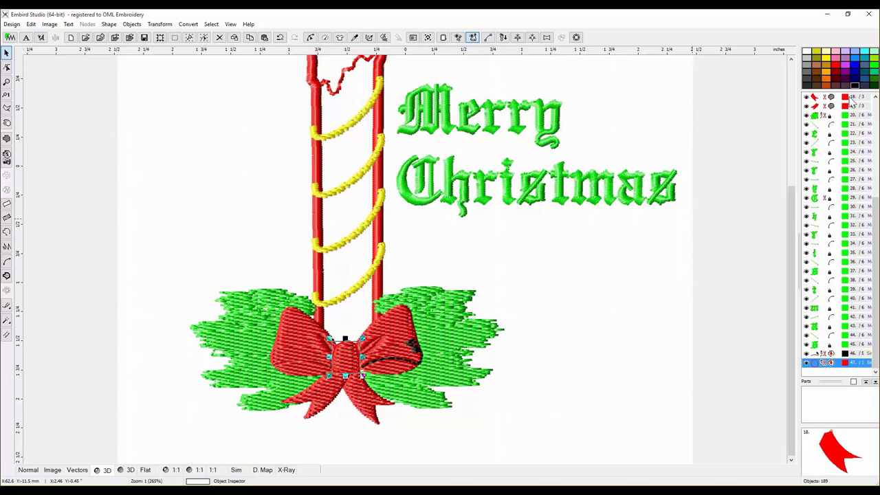
click(855, 85)
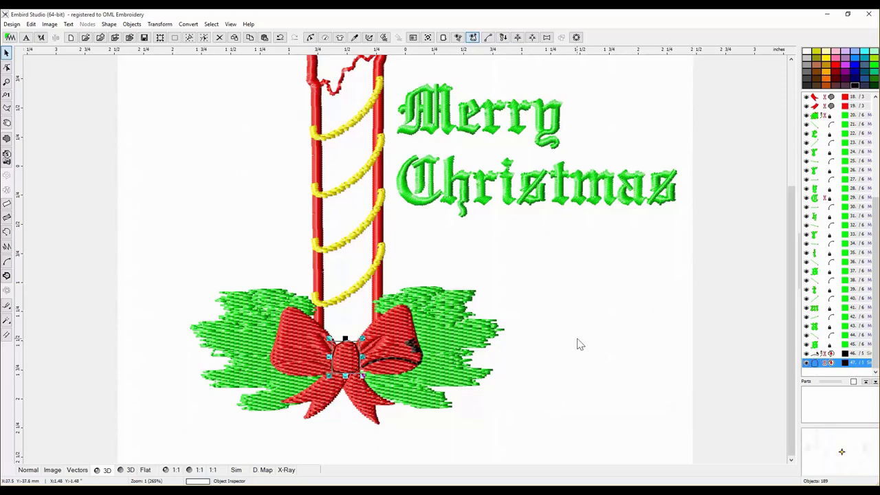
Create an outline from the fill of the bow's left loop and color it black
click(298, 349)
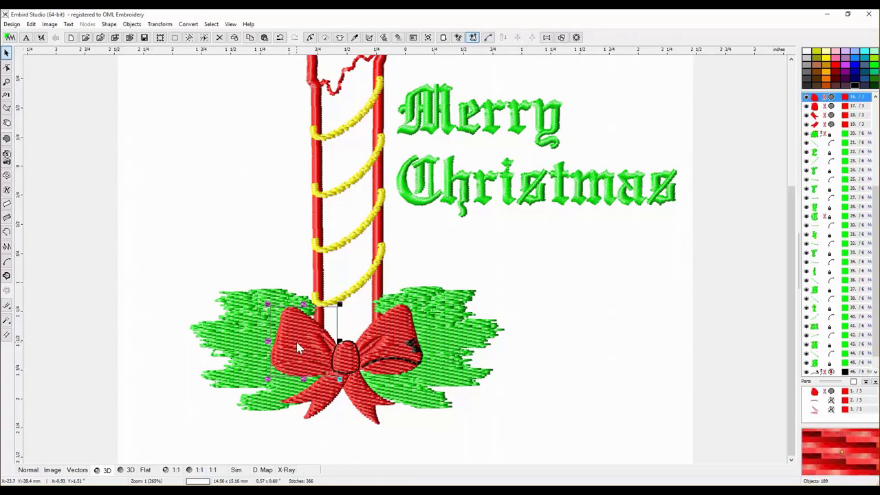
click(192, 24)
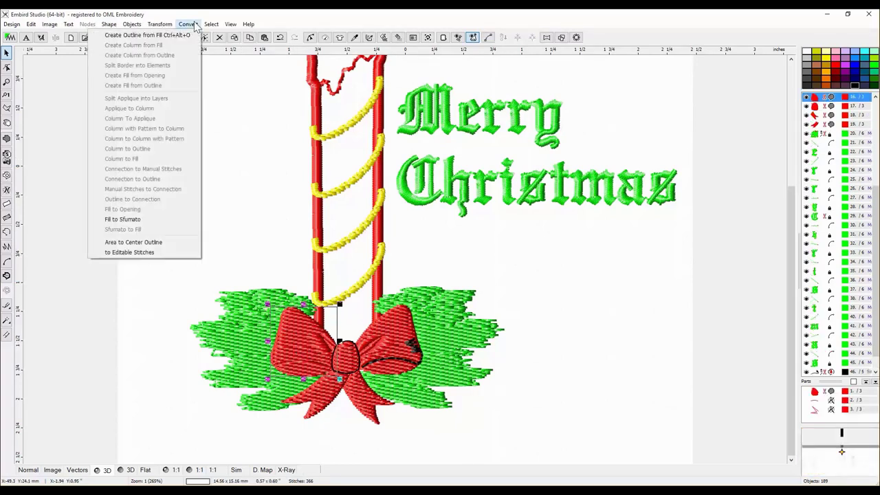
click(155, 36)
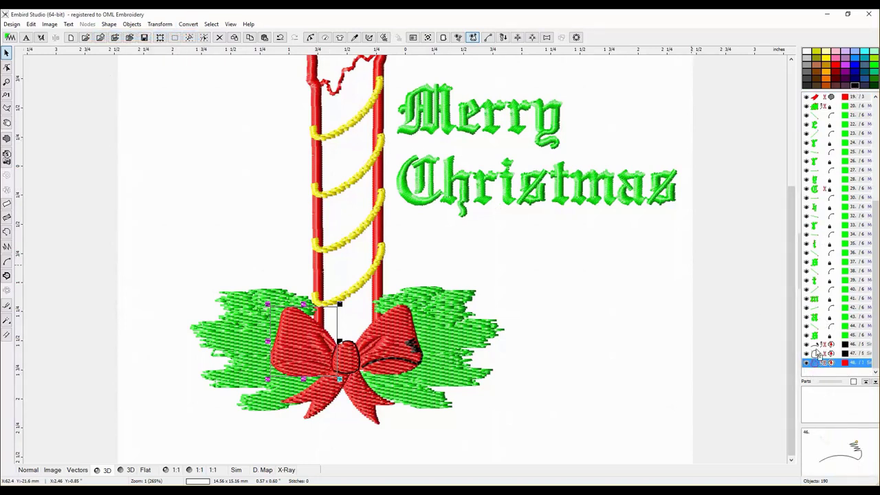
click(483, 275)
Create an outline from the fill of the bow's right loop and color it black
click(398, 344)
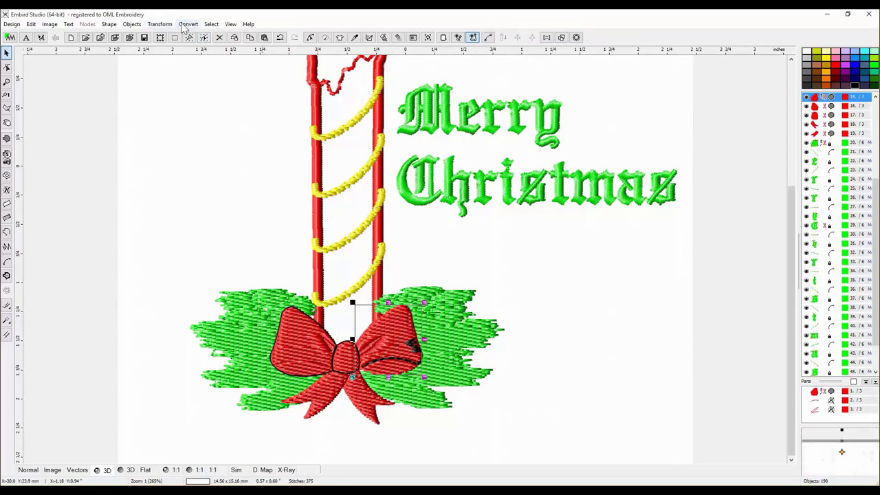
click(187, 24)
click(151, 33)
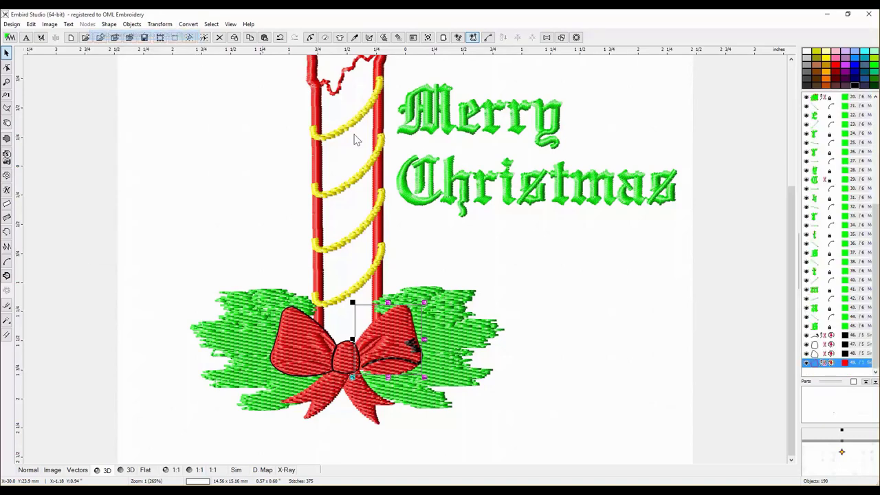
click(855, 85)
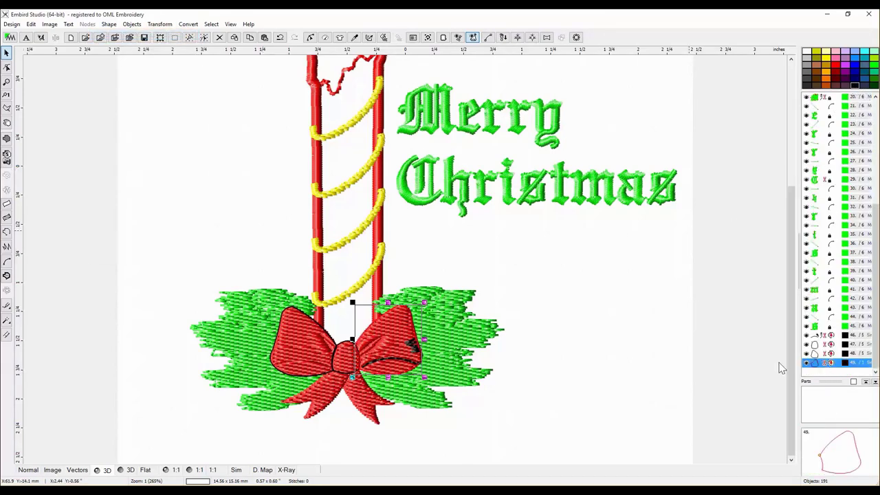
click(589, 353)
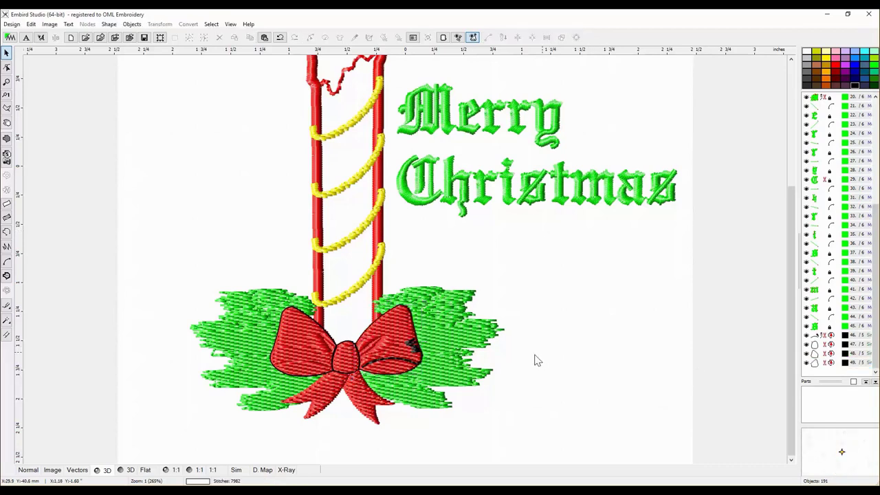
Create an outline from the fill of the bow's right tail and color it black
click(359, 399)
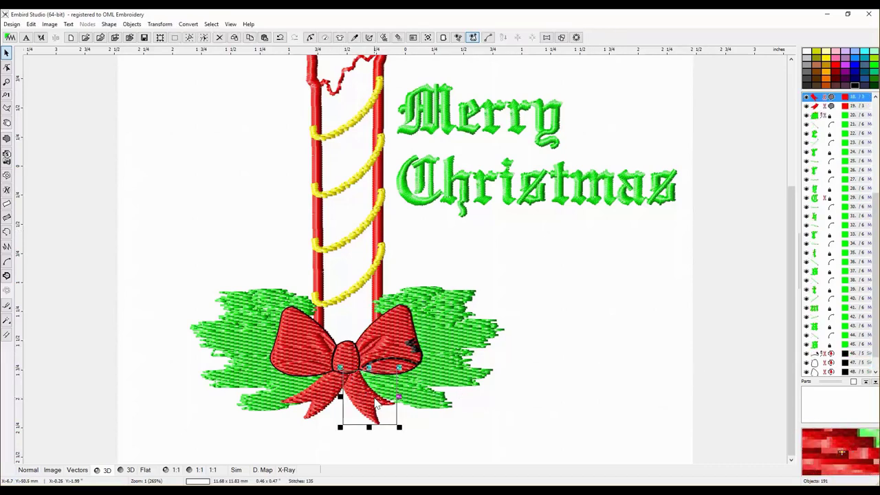
click(187, 24)
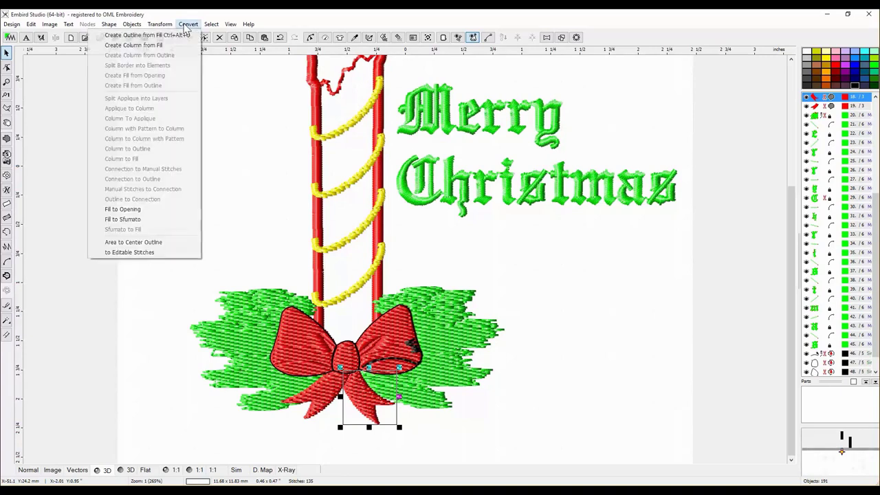
click(181, 35)
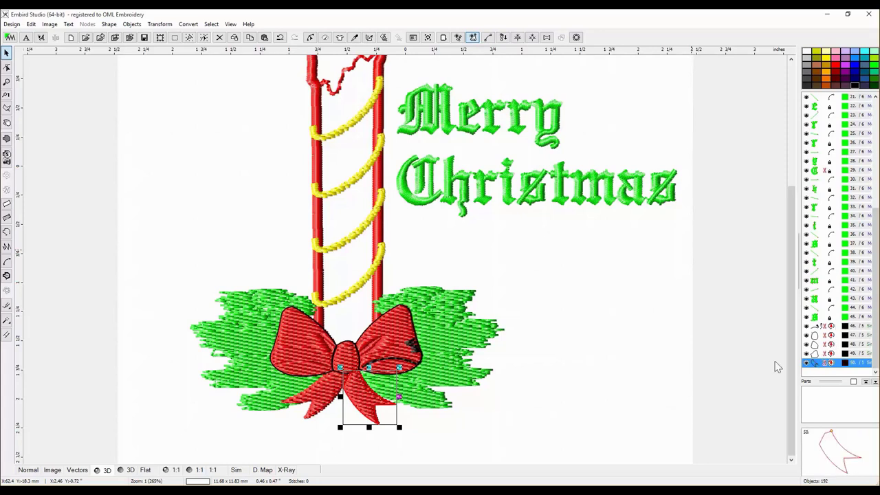
click(573, 383)
Create an outline from the fill of the bow's left tail and color it black
click(341, 395)
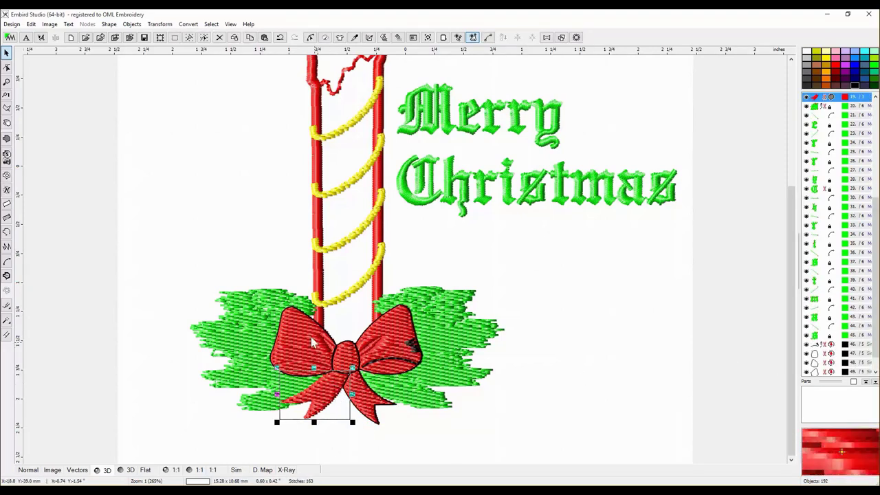
click(194, 26)
click(184, 35)
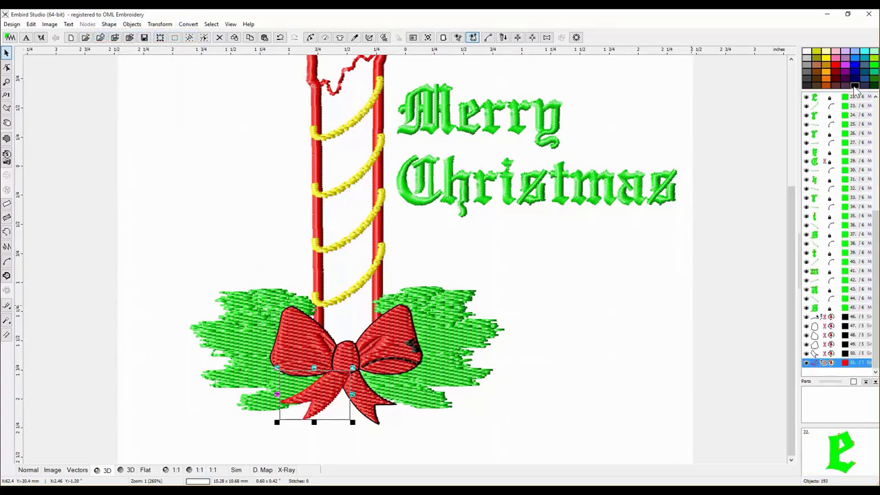
click(576, 377)
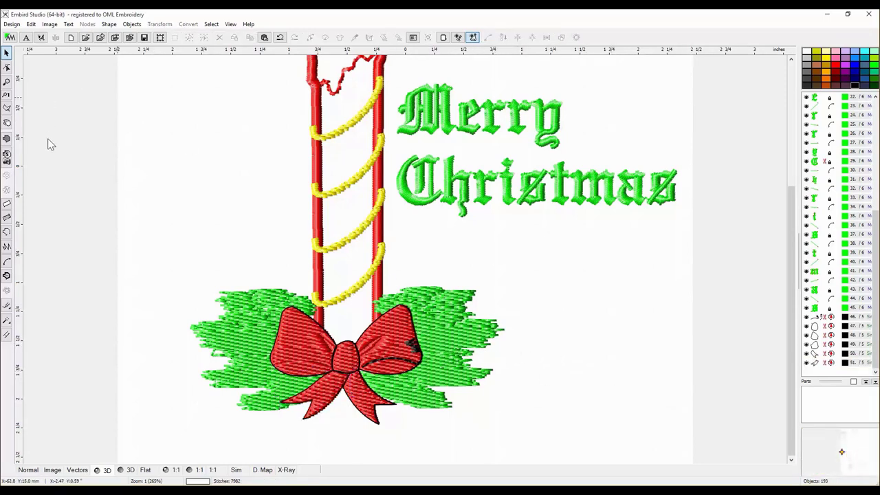
Draw a curved black single-stitch outline accent about 12.6 by 1.8 mm across the lower part of the bow's left loop and generate its stitches
click(7, 233)
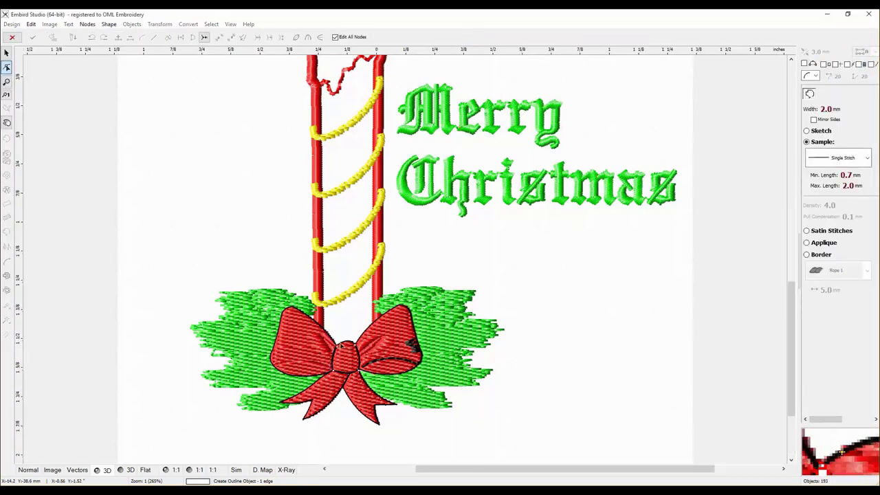
scroll(334, 352, up, 2)
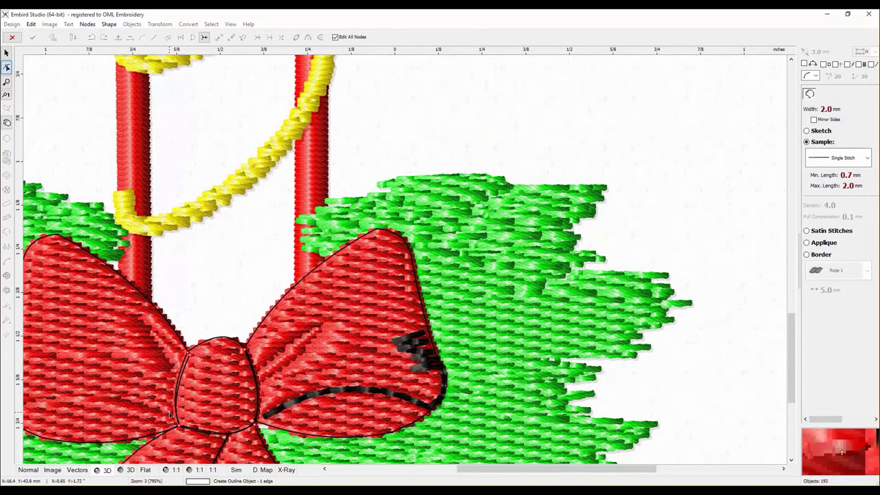
click(132, 420)
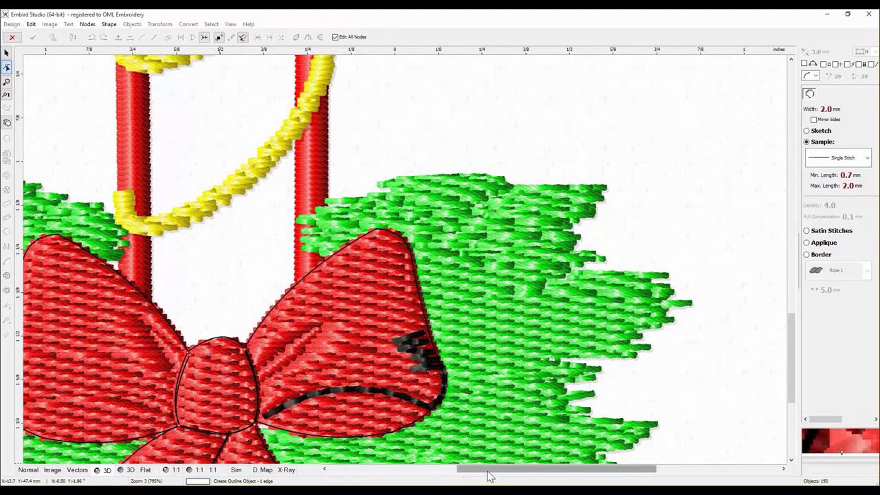
drag(472, 476, 396, 476)
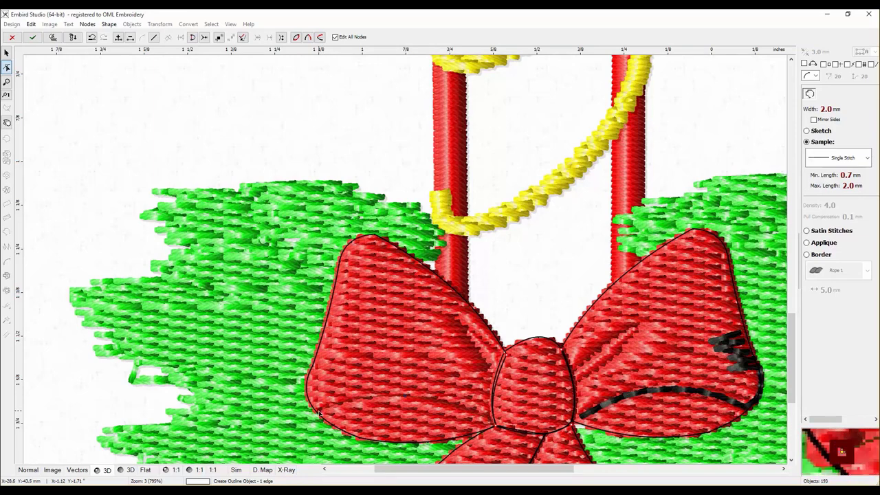
click(52, 39)
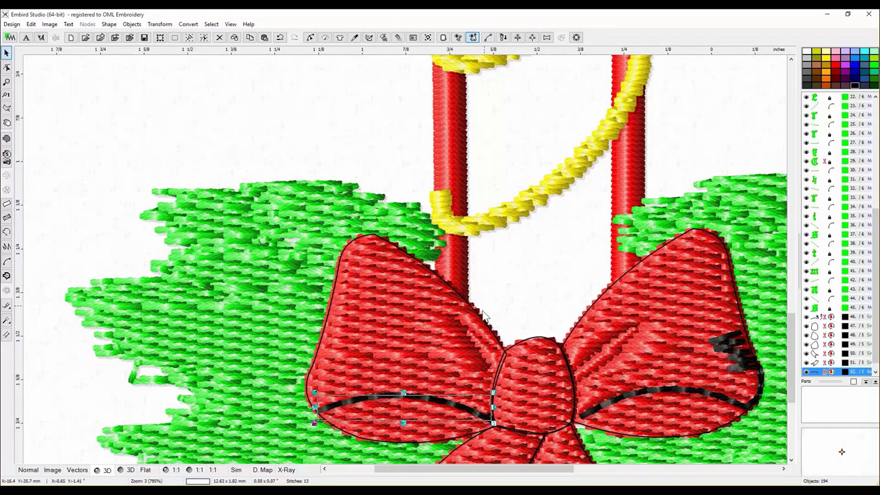
scroll(484, 313, down, 4)
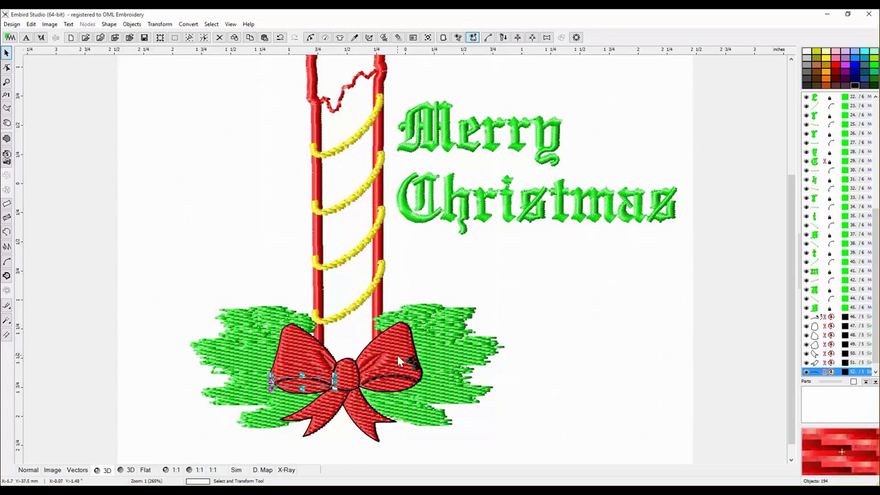
click(606, 376)
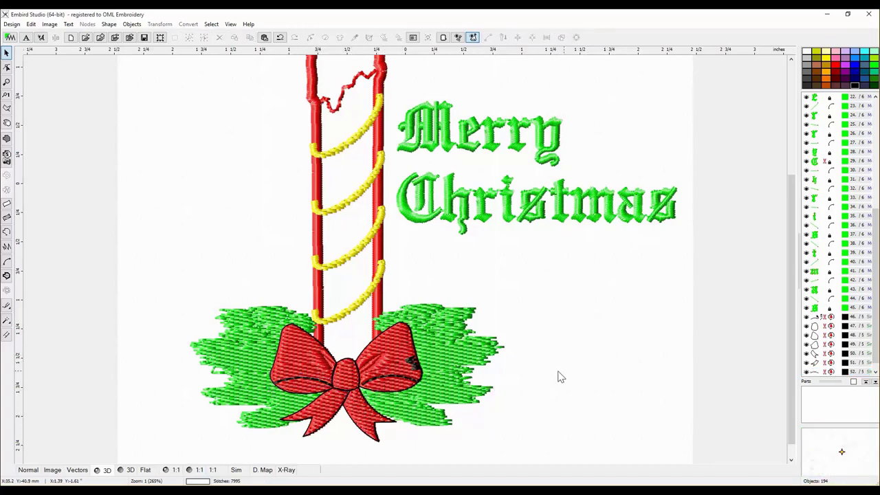
scroll(527, 367, down, 1)
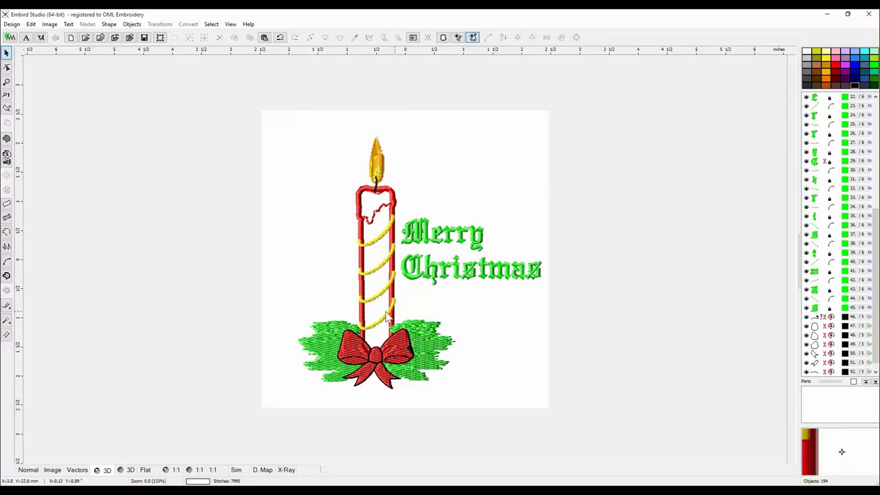
click(437, 341)
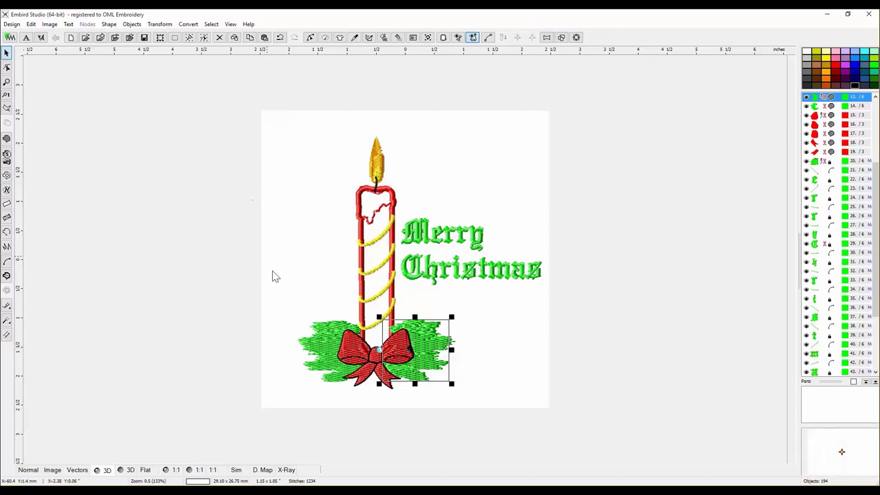
click(328, 220)
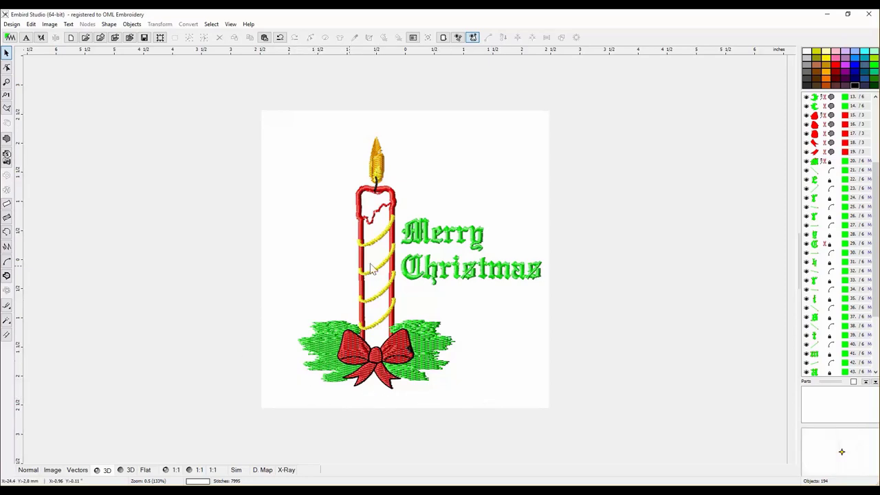
click(433, 241)
click(445, 273)
click(479, 314)
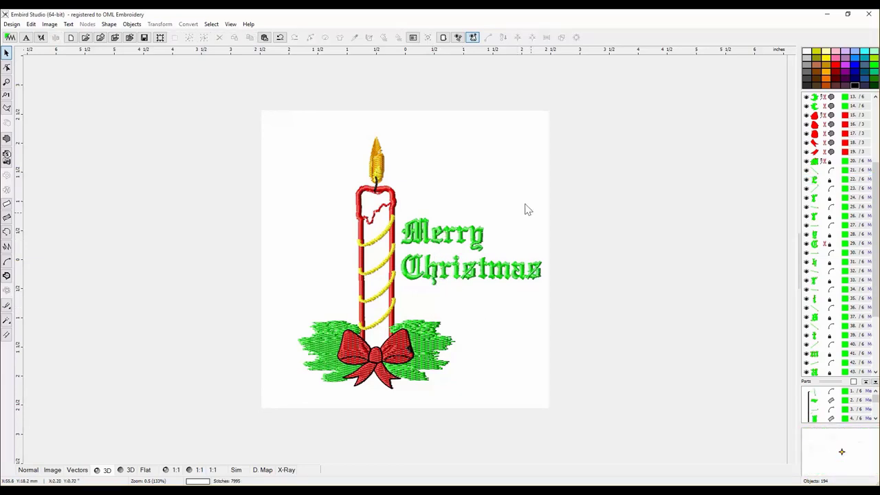